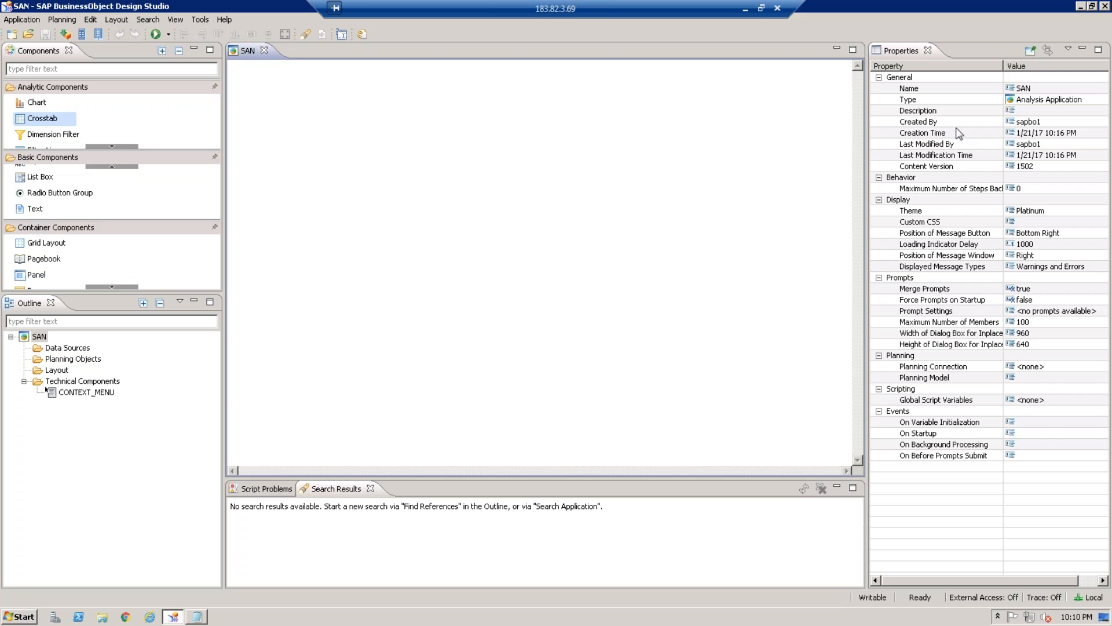
click(978, 435)
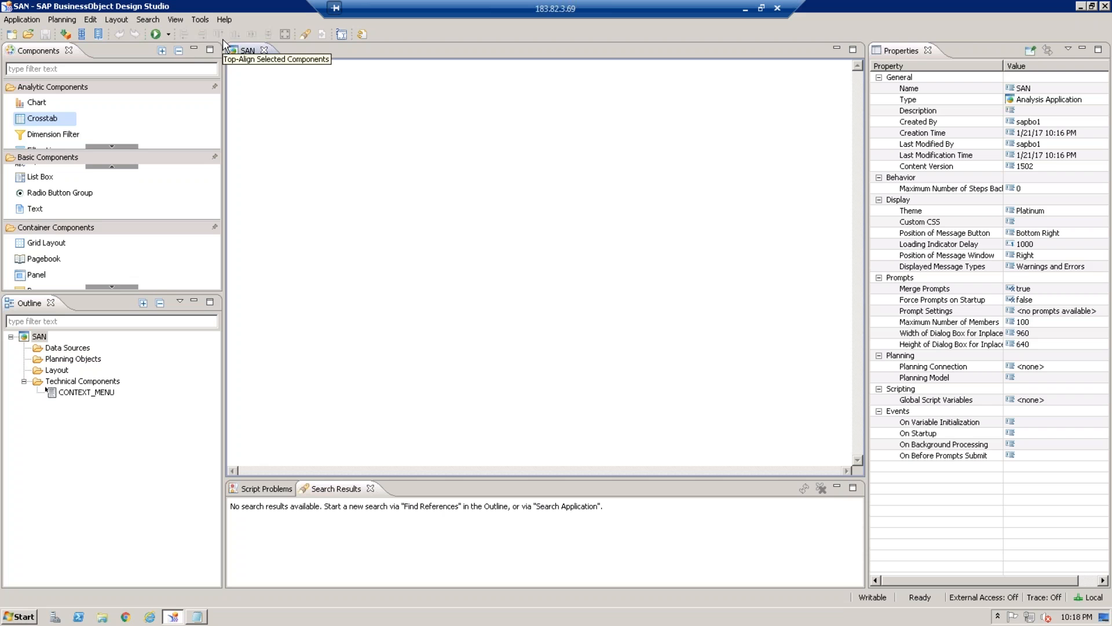
Review the SAP HANA backend connections in the application design preferences, including 1_HANAODBC, and close the preferences.
click(203, 22)
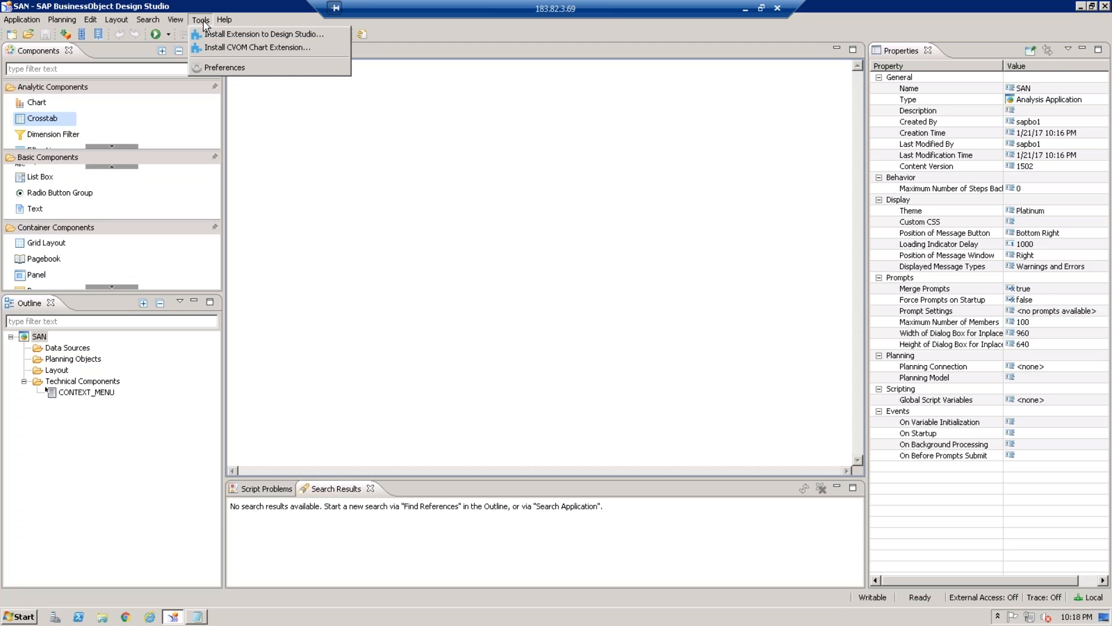
click(216, 67)
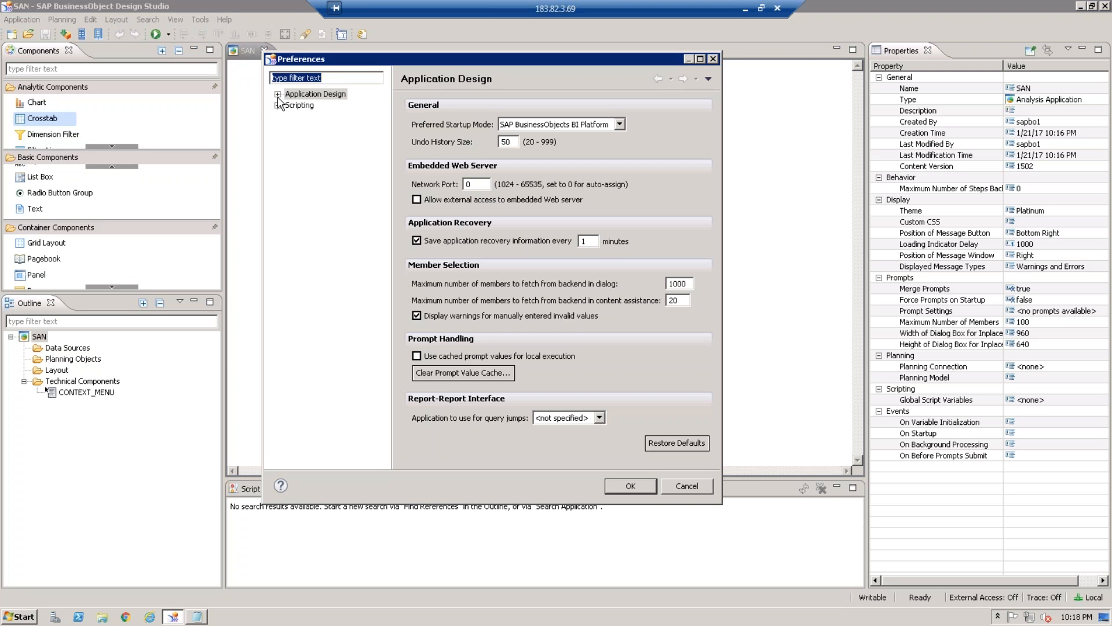
click(278, 94)
click(331, 116)
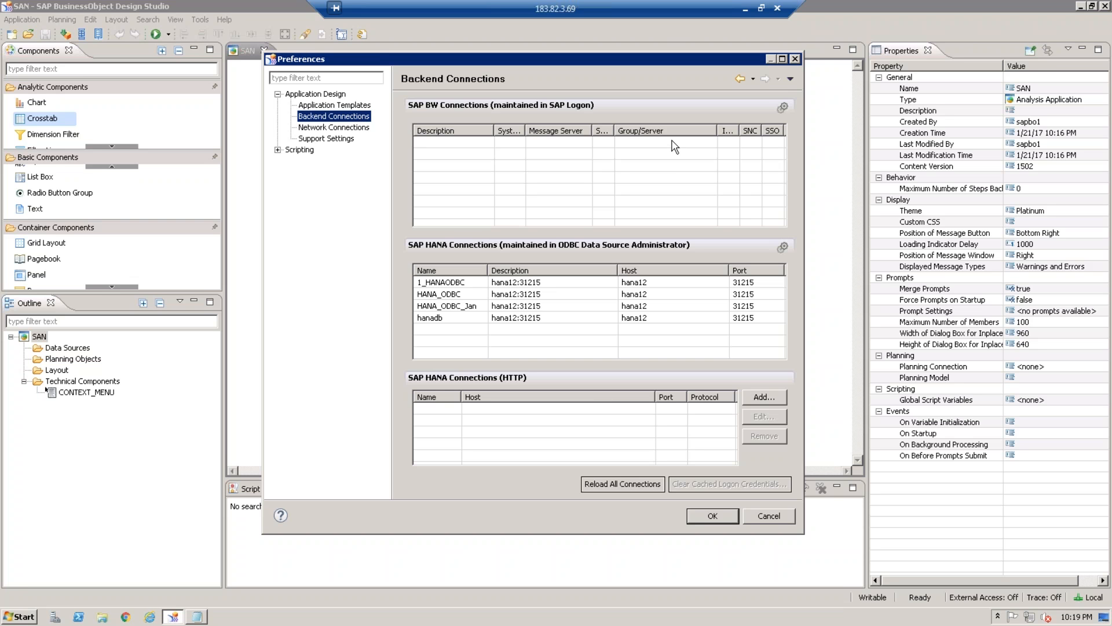
click(591, 287)
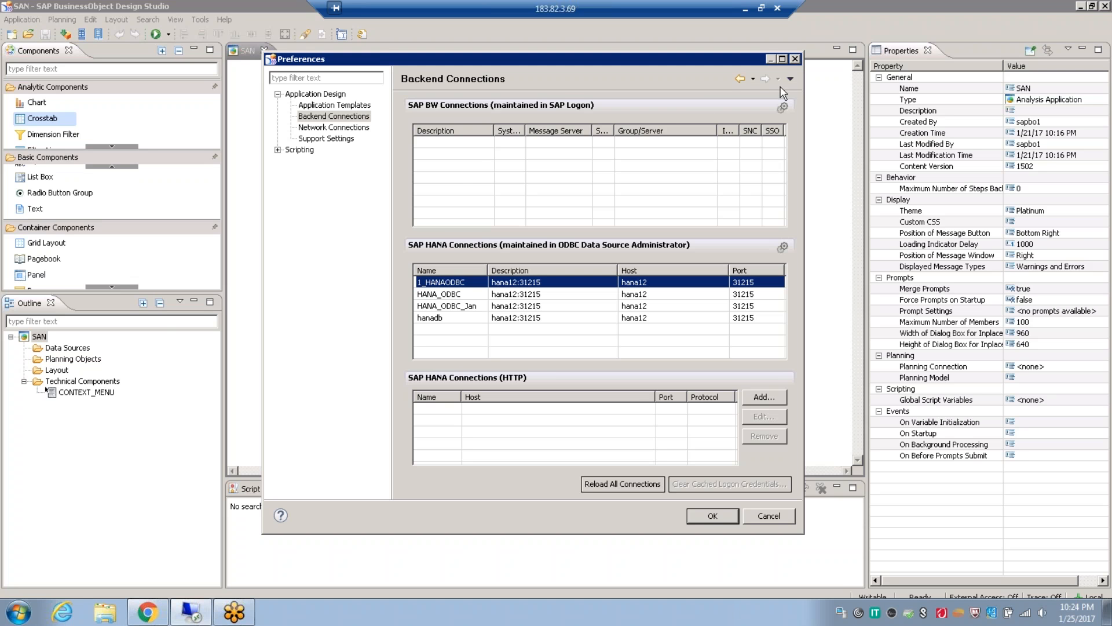
click(794, 59)
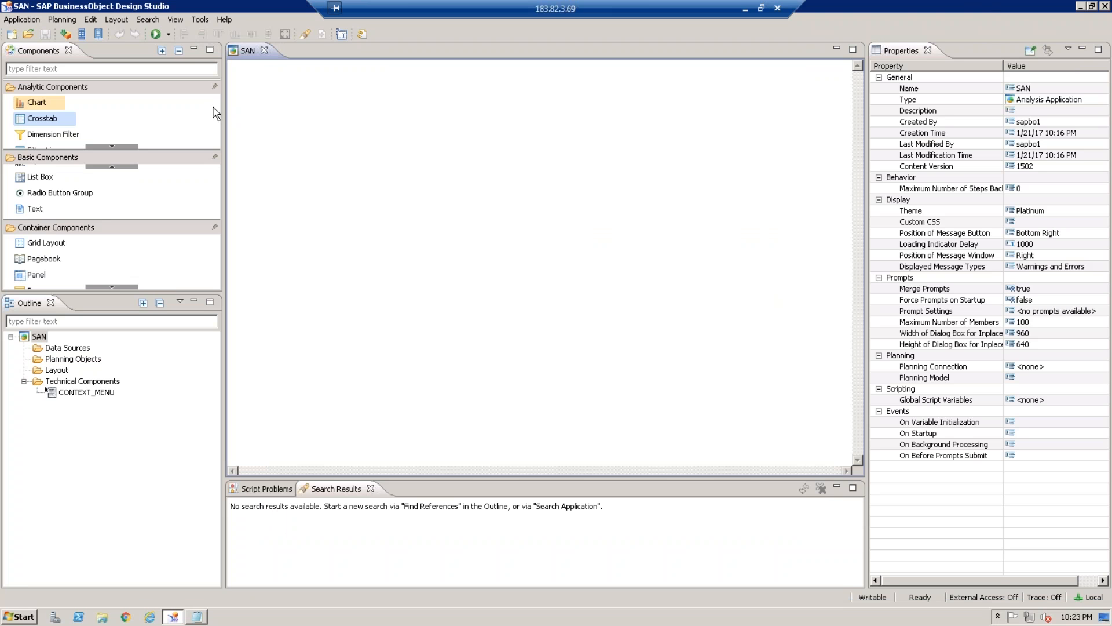
Start a new analysis application named SDS with the Desktop Browser template category and proceed to the template selection.
click(12, 34)
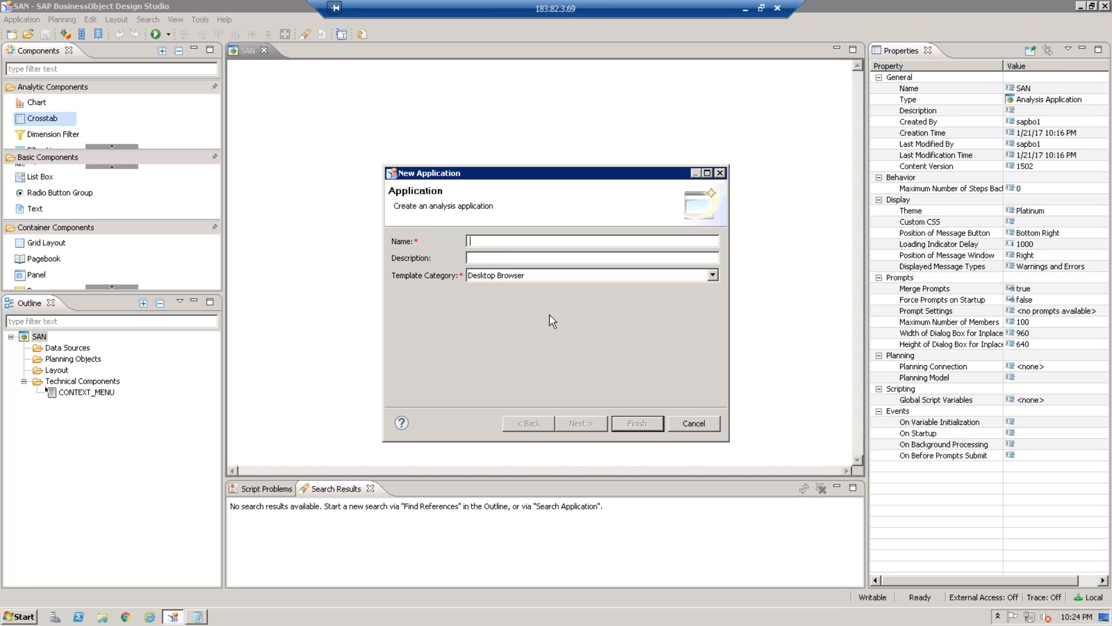
text(SDS)
click(523, 276)
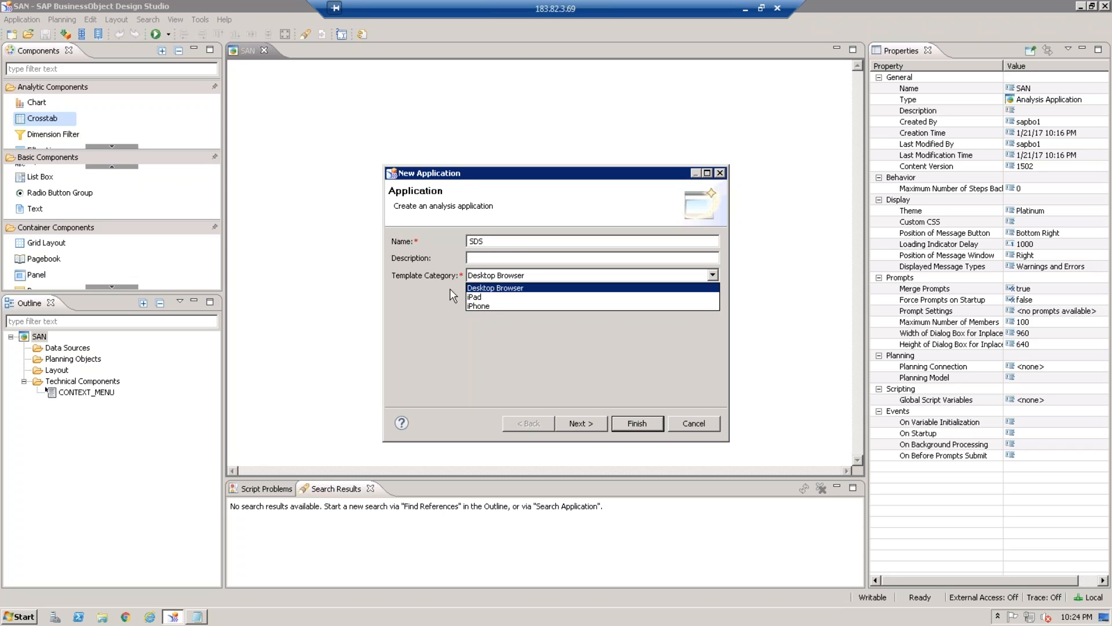
click(493, 287)
click(496, 277)
click(482, 278)
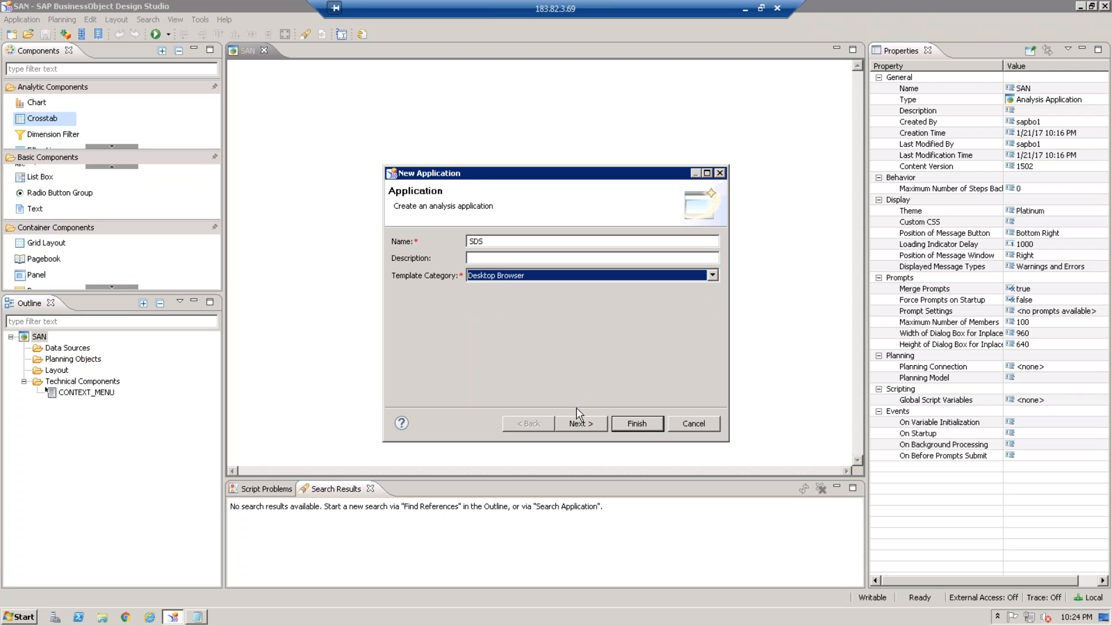
click(581, 422)
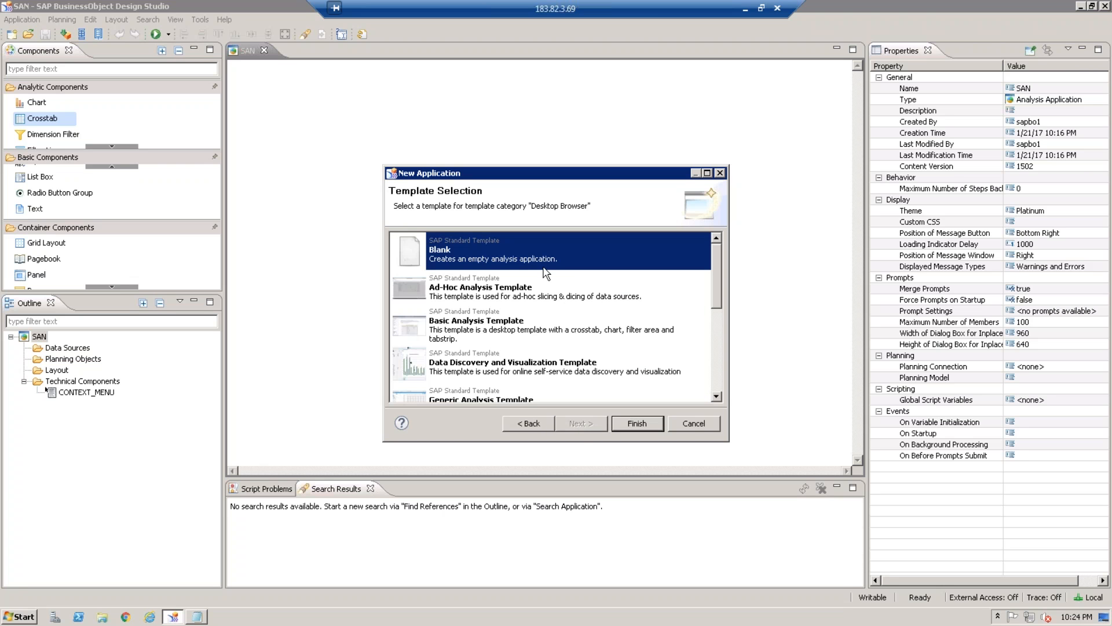
Look through the Desktop Browser templates, including KPI Details, Data Discovery and Visualization, Basic Analysis and Ad-Hoc Analysis.
scroll(574, 273, down, 5)
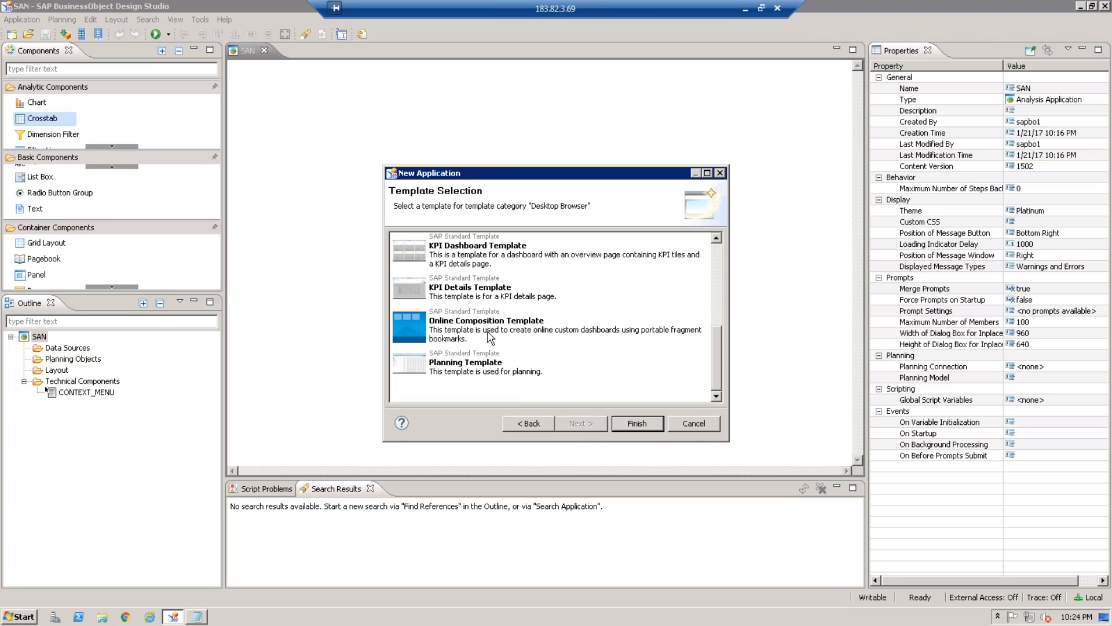
click(475, 372)
click(468, 300)
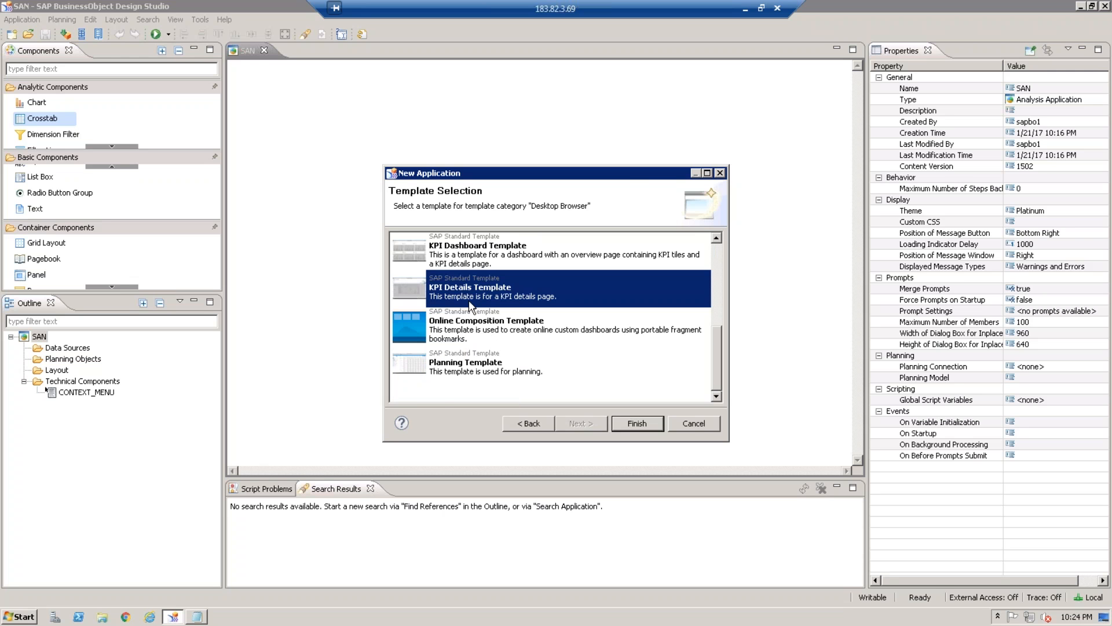
scroll(468, 300, up, 5)
click(473, 355)
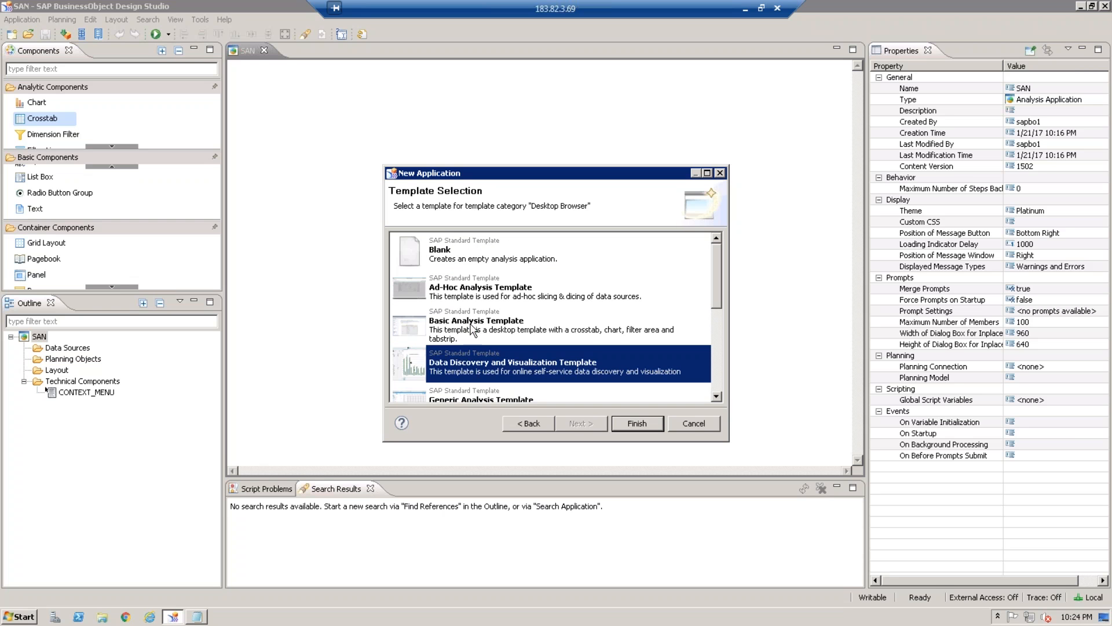
click(470, 322)
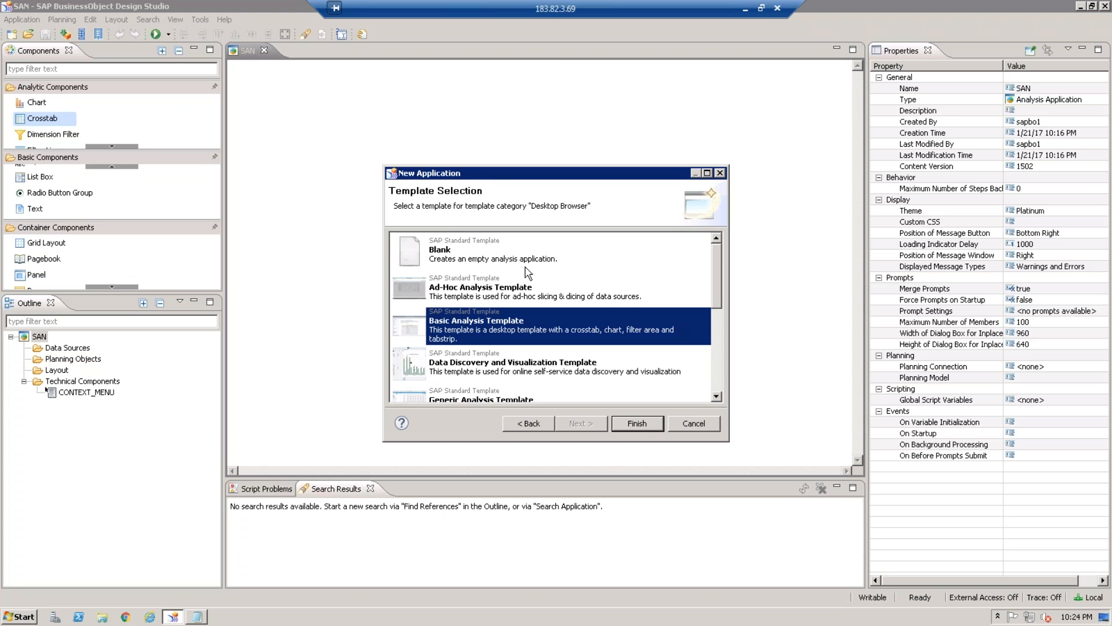
click(475, 298)
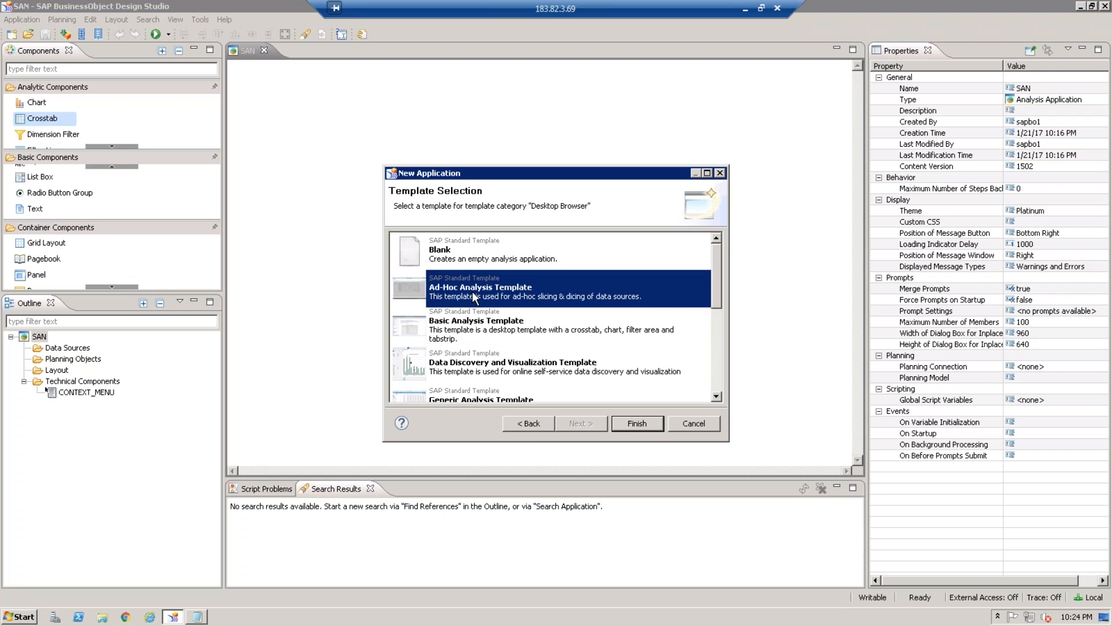
Switch the template category to iPad, look through its templates, and return to the application details.
click(540, 424)
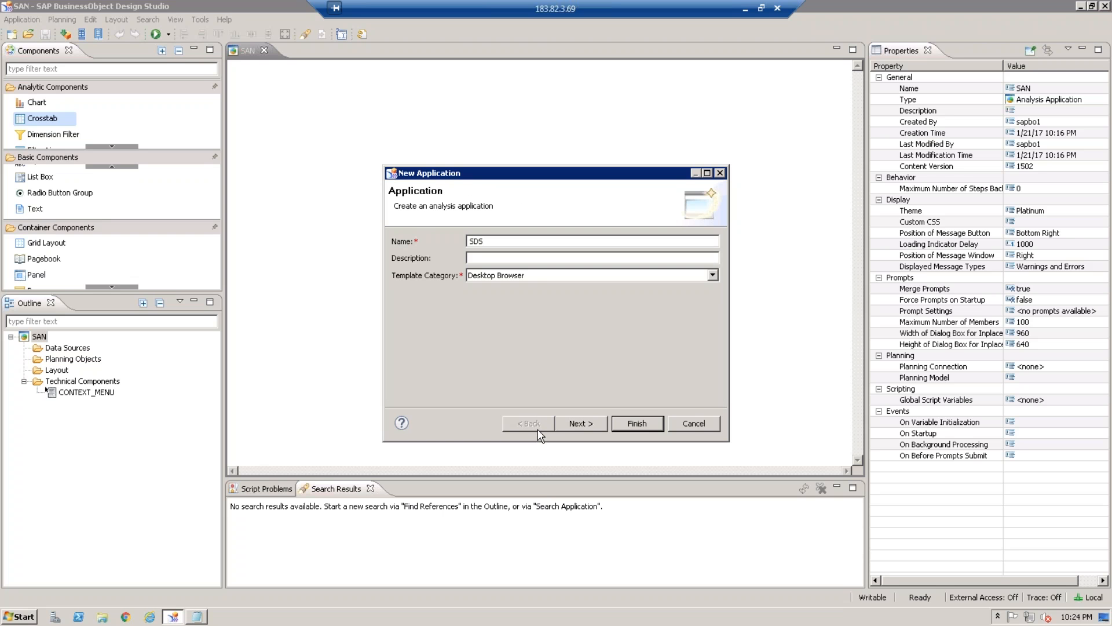
click(541, 278)
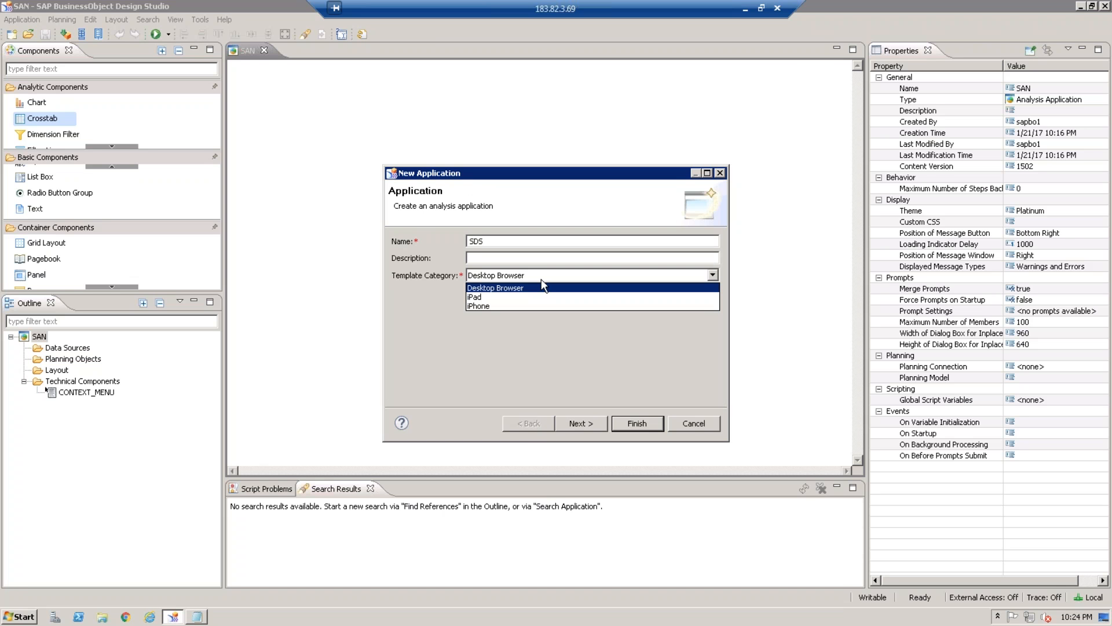
click(496, 298)
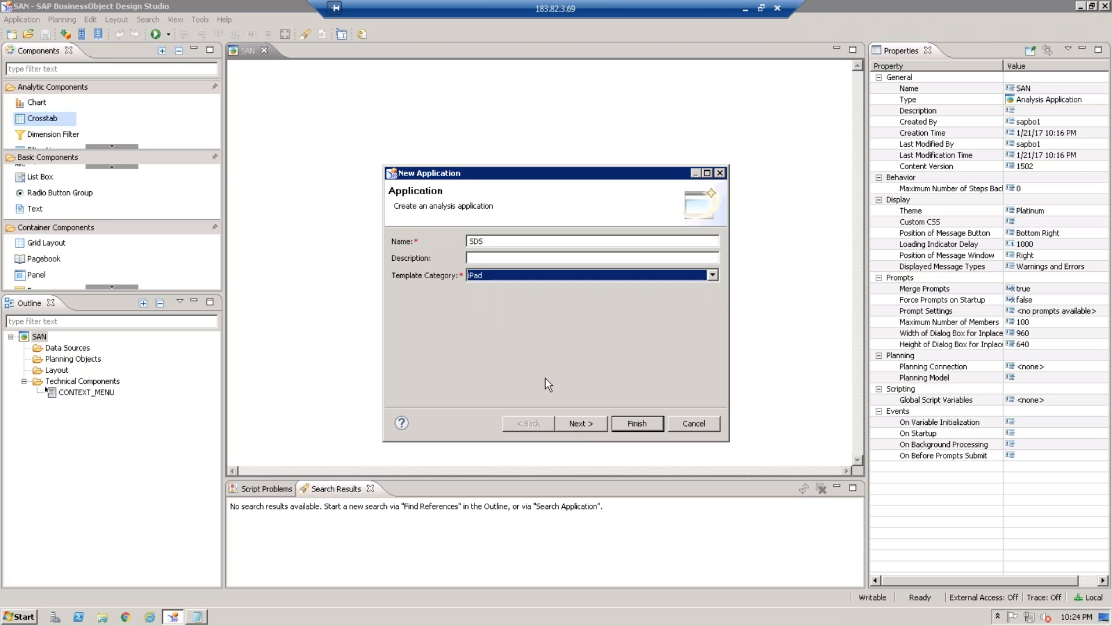
click(582, 430)
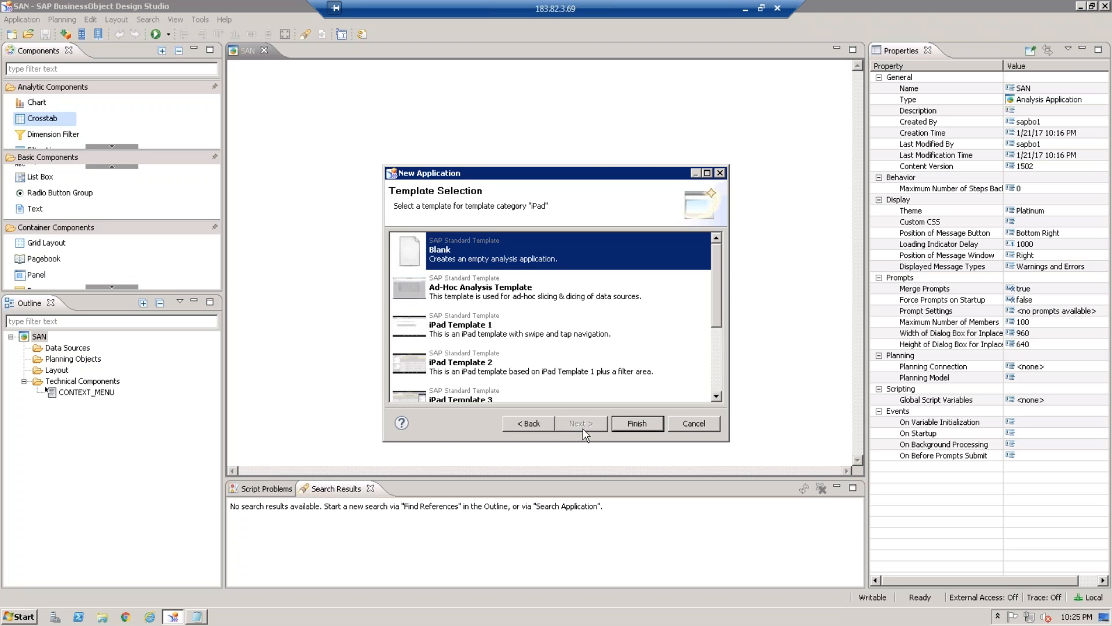
click(541, 325)
scroll(541, 325, down, 3)
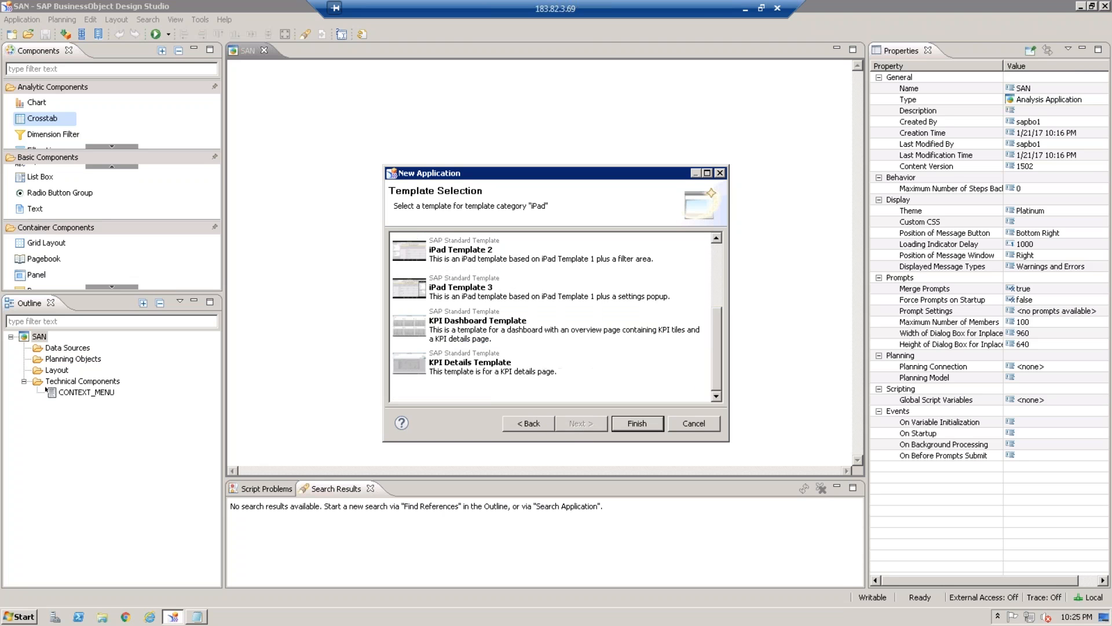
click(473, 280)
click(524, 429)
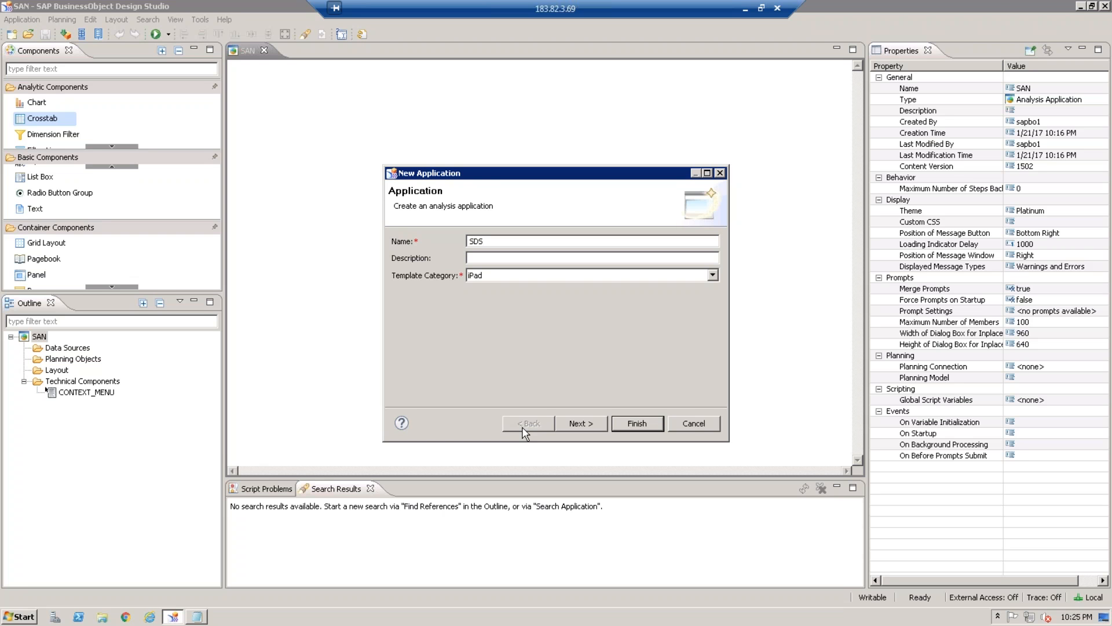
Set the template category back to Desktop Browser and discard the new application.
click(551, 276)
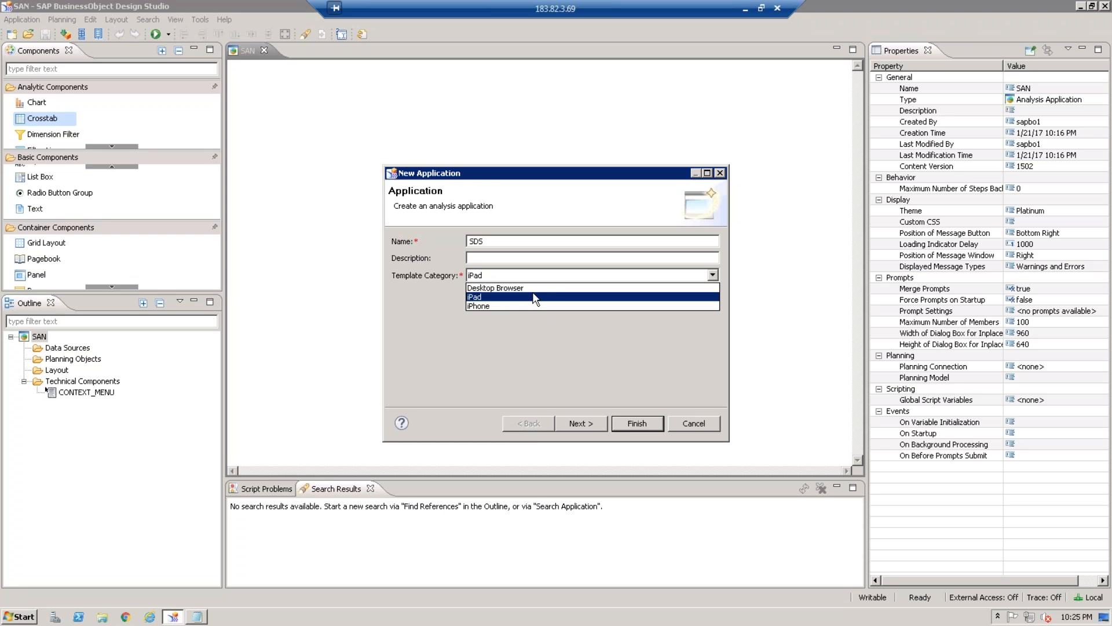
click(503, 290)
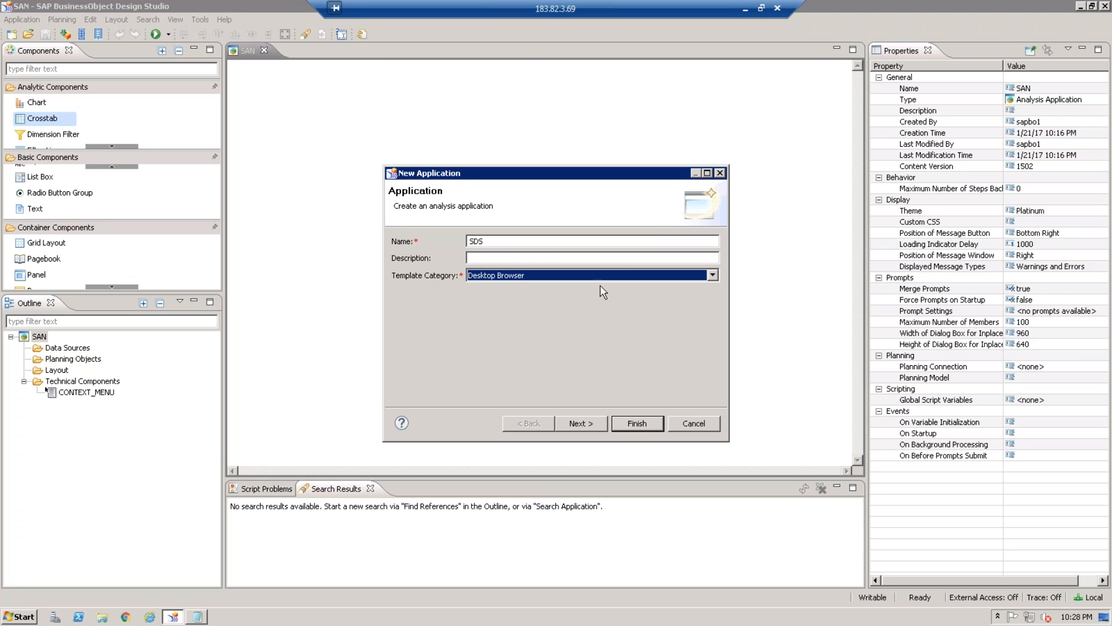
click(720, 173)
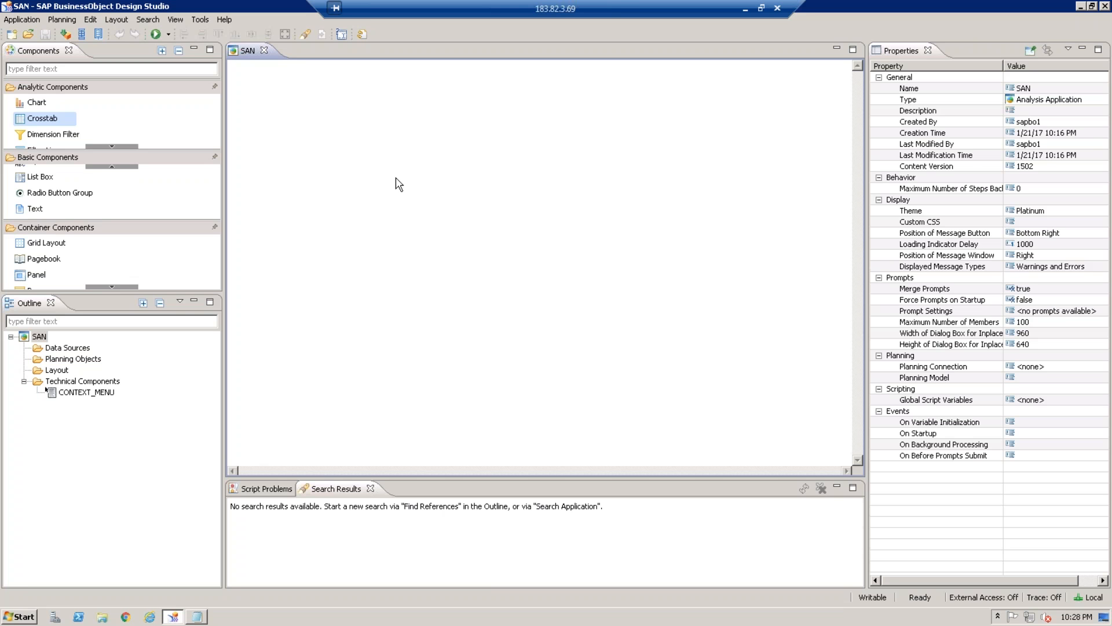
Collapse the Analytic, Basic and Container component groups.
click(58, 88)
click(94, 100)
click(91, 118)
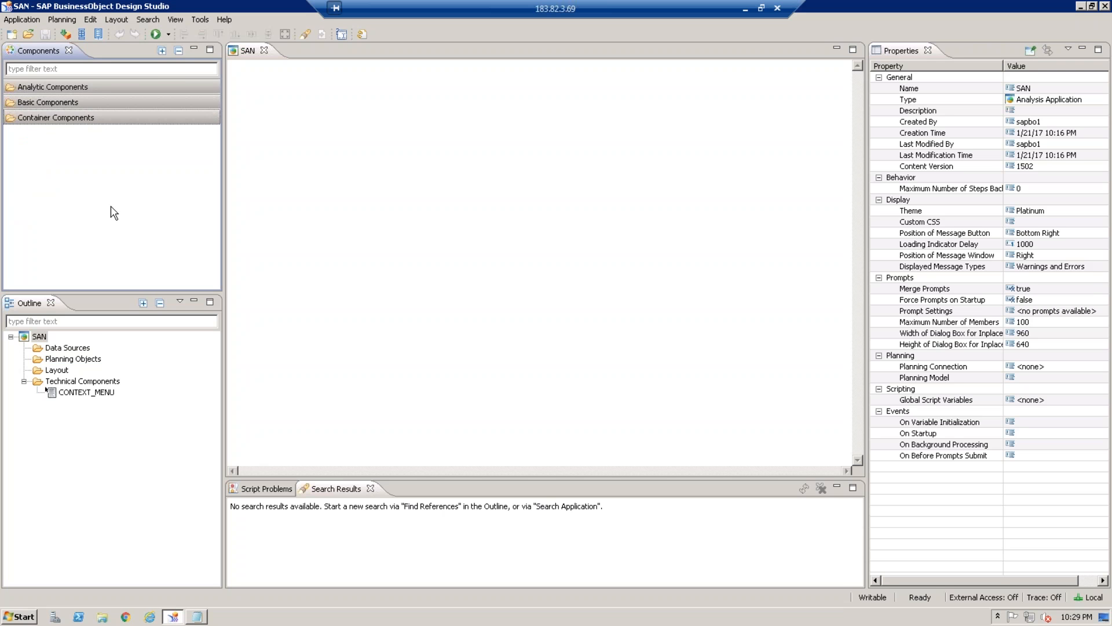
Begin adding a data source to the SAN application and choose 1_HANAODBC as its connection.
click(76, 350)
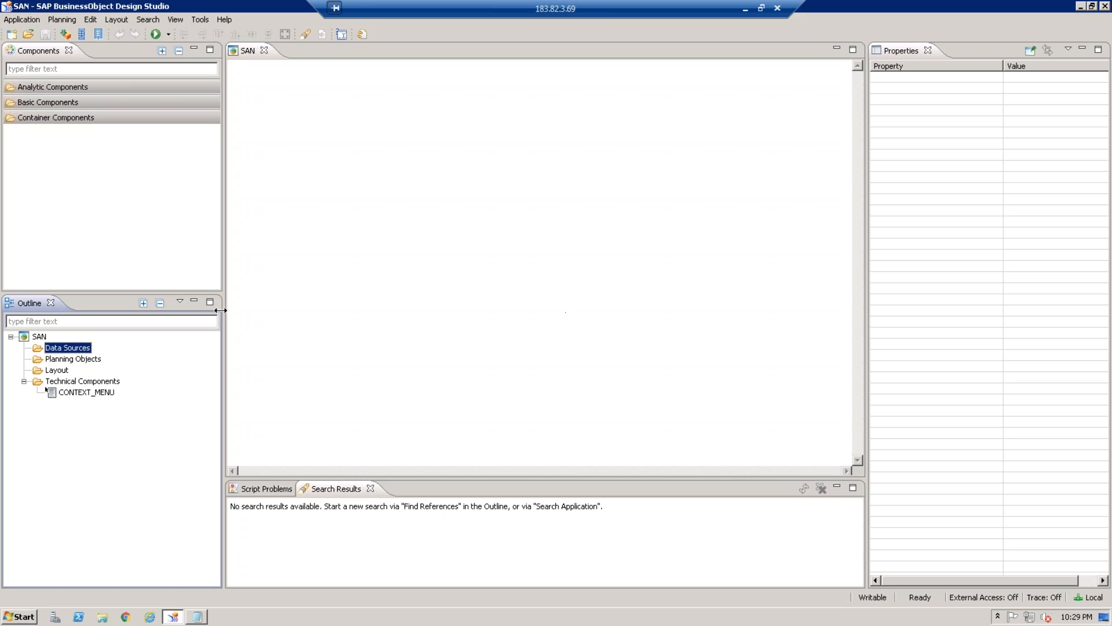
right_click(62, 350)
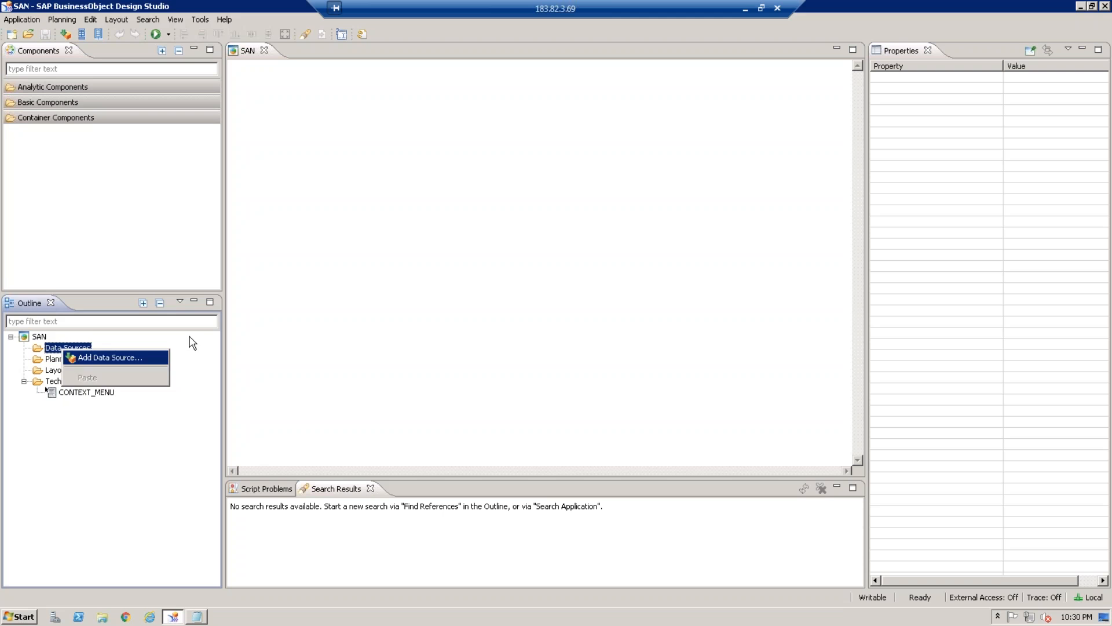
click(111, 357)
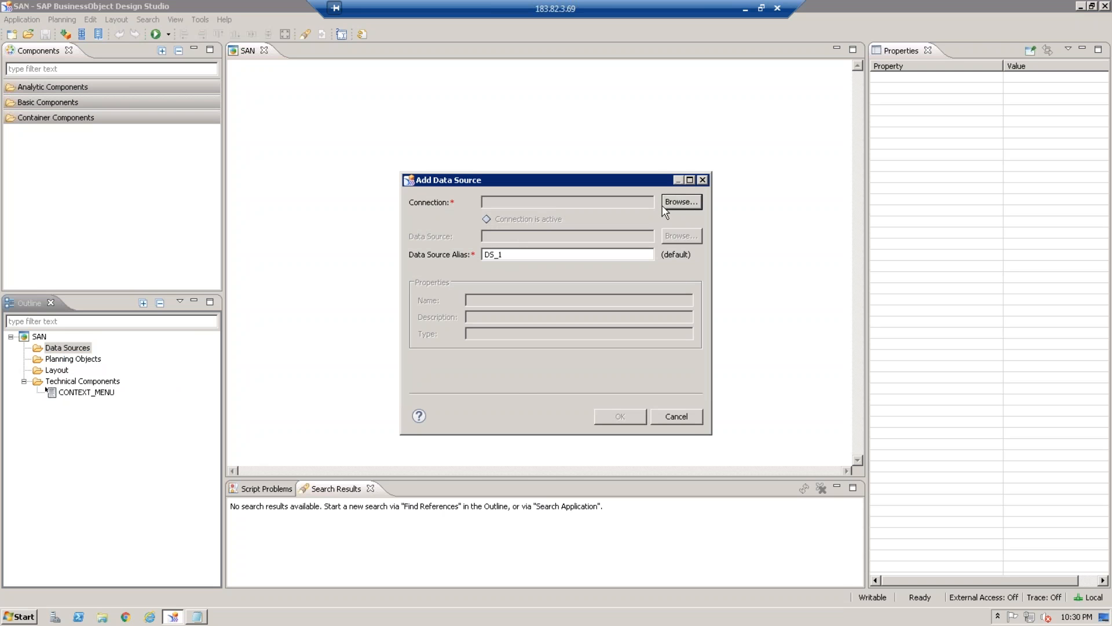
click(682, 203)
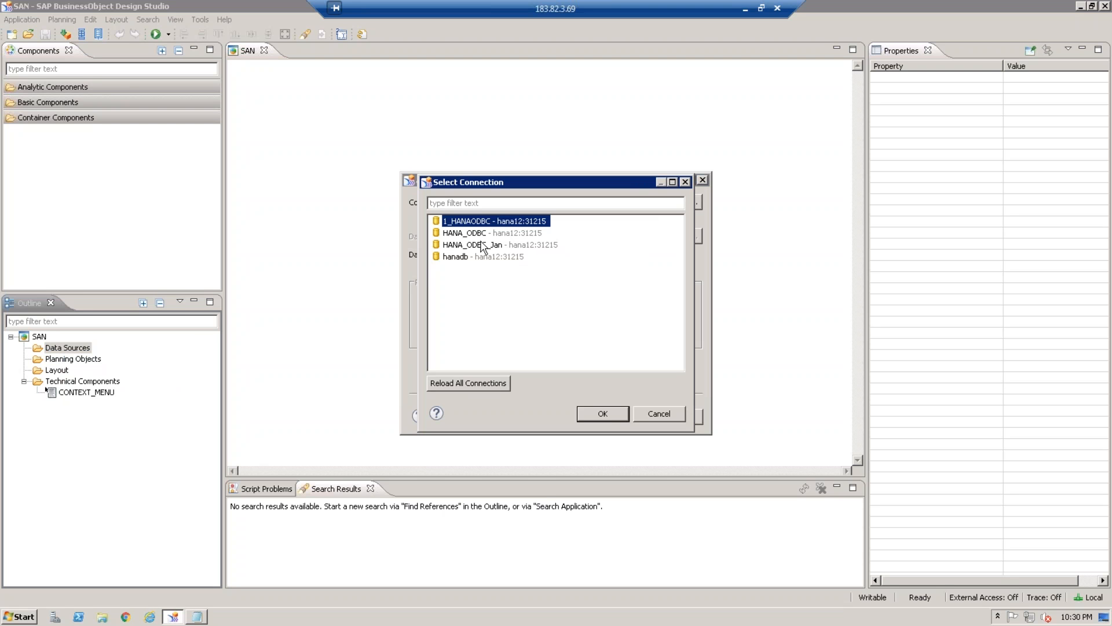
double_click(503, 223)
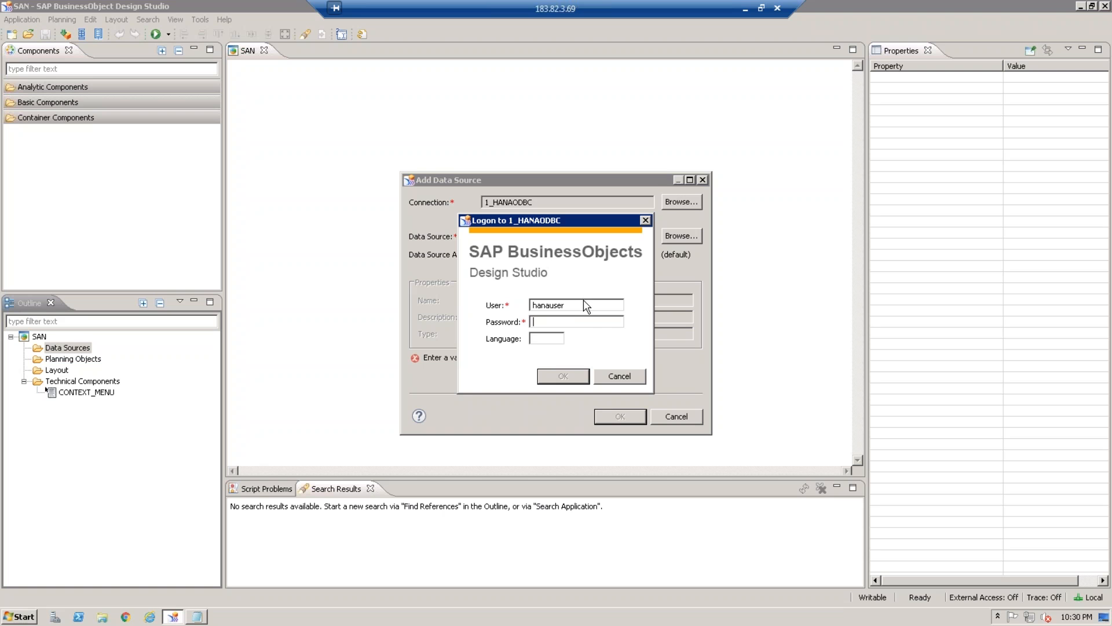
Enter the account password and log on to the 1_HANAODBC connection.
click(571, 320)
text(********)
key(BackSpace)
key(BackSpace)
key(BackSpace)
key(BackSpace)
key(BackSpace)
key(BackSpace)
key(BackSpace)
key(BackSpace)
text(***********)
key(Return)
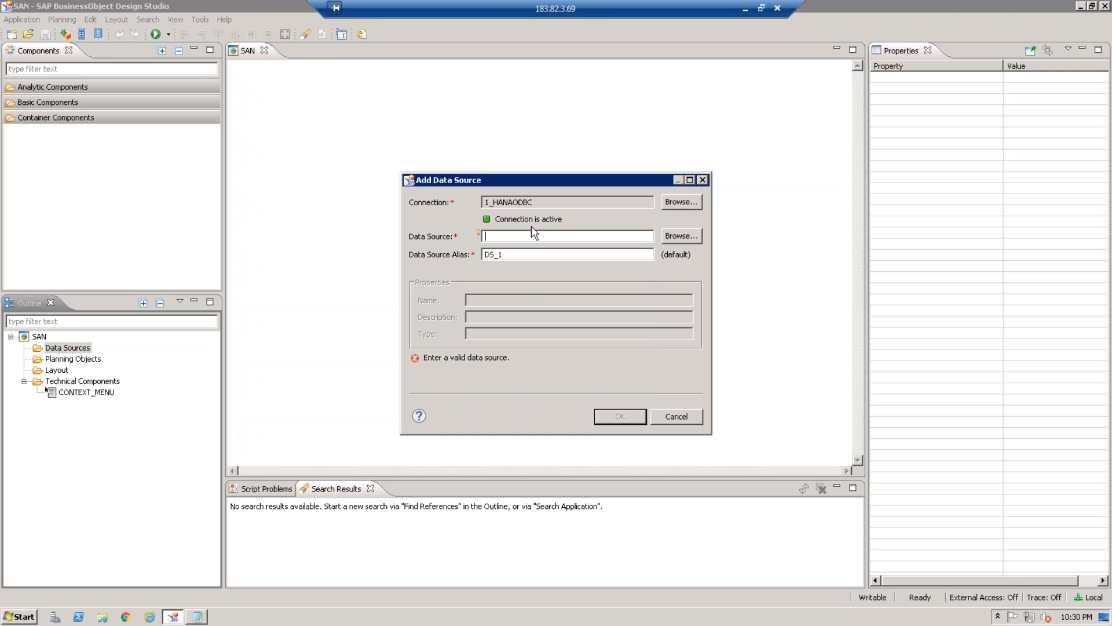
Choose the PLAN_VS_ACTUAL view from the _Rudram folder as the data source.
click(683, 235)
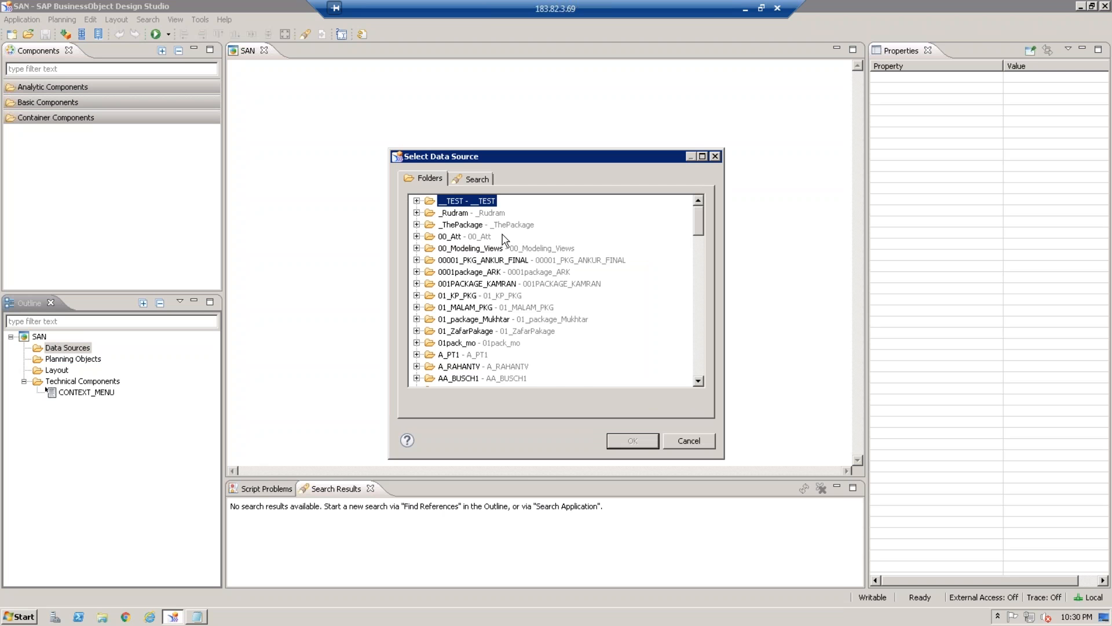
click(416, 213)
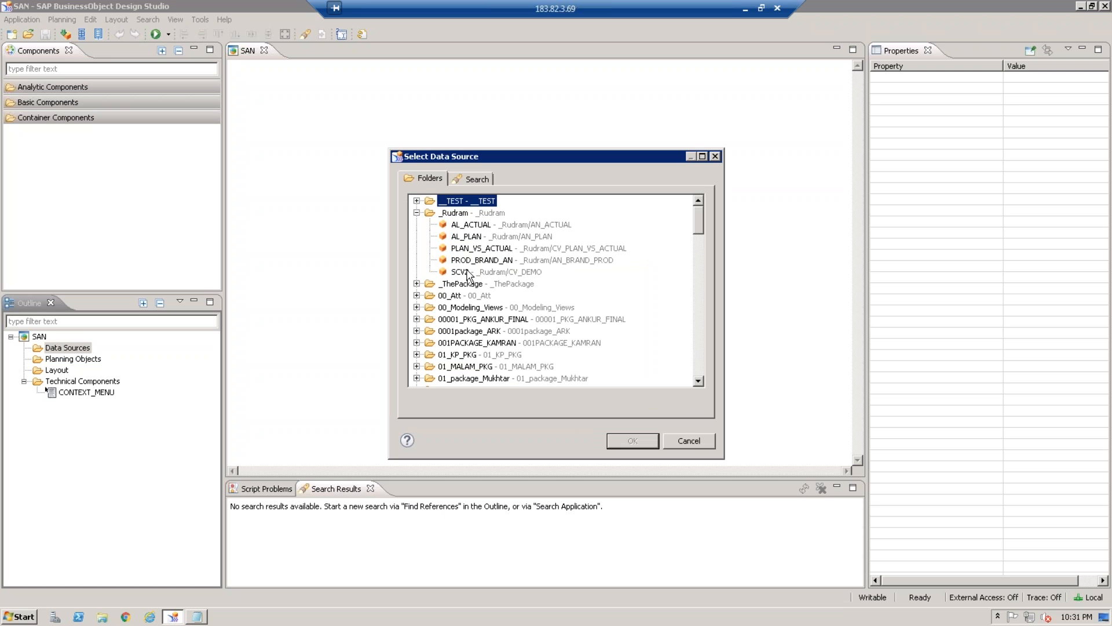
click(508, 249)
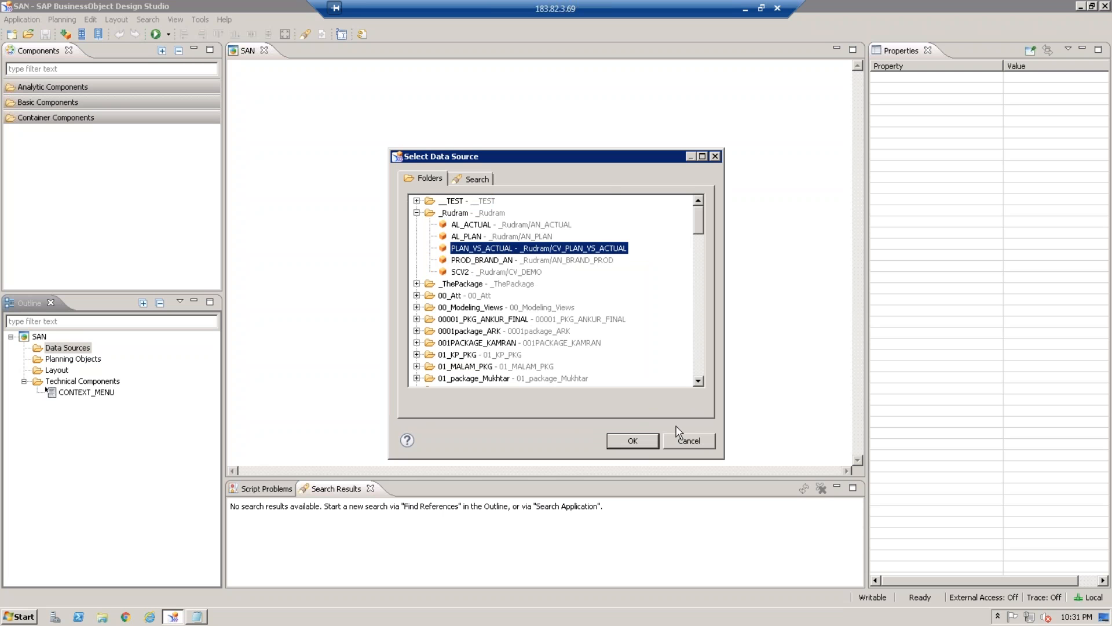
click(636, 441)
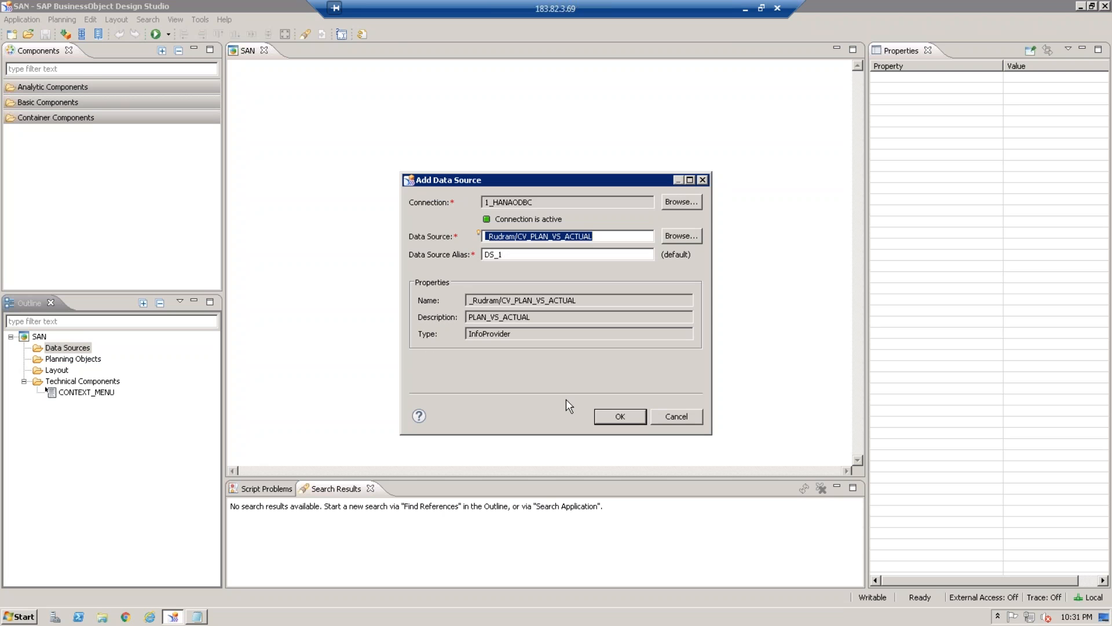
Finish adding the _Rudram/CV_PLAN_VS_ACTUAL data source with the alias DS_1 to the SAN application.
click(618, 416)
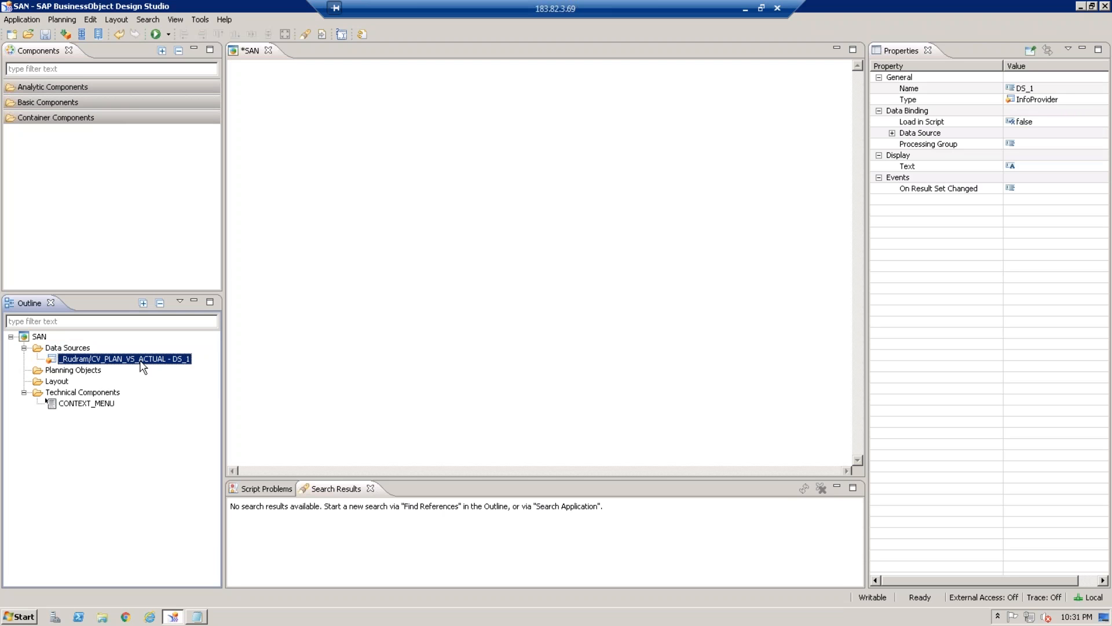
right_click(79, 350)
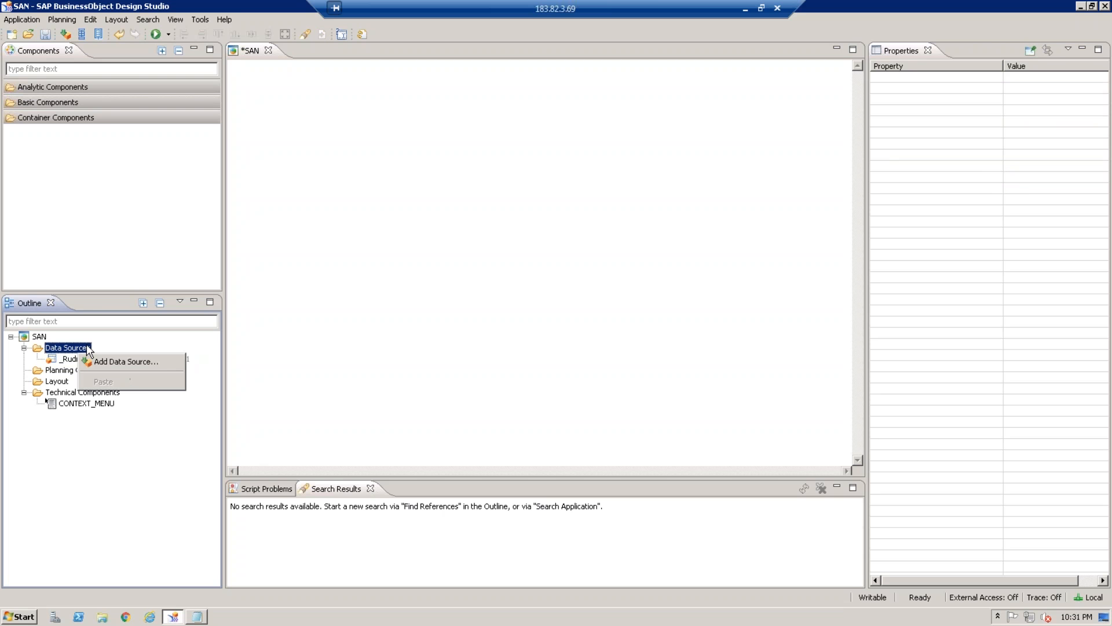
click(83, 348)
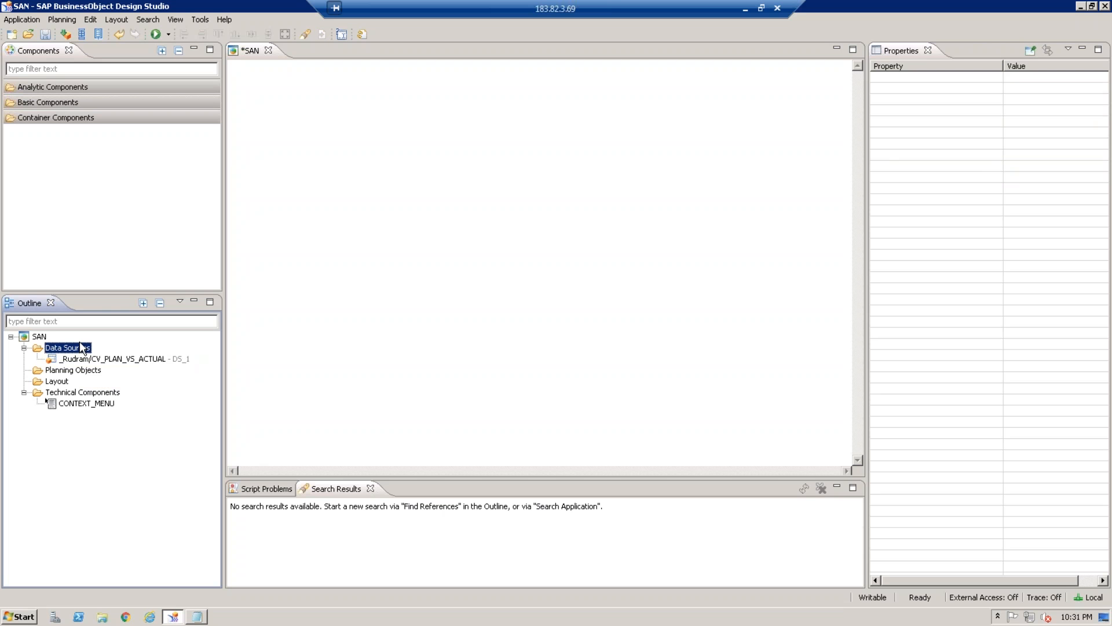
Examine the column measures in the initial view of data source DS_1, leaving the view unedited.
right_click(110, 359)
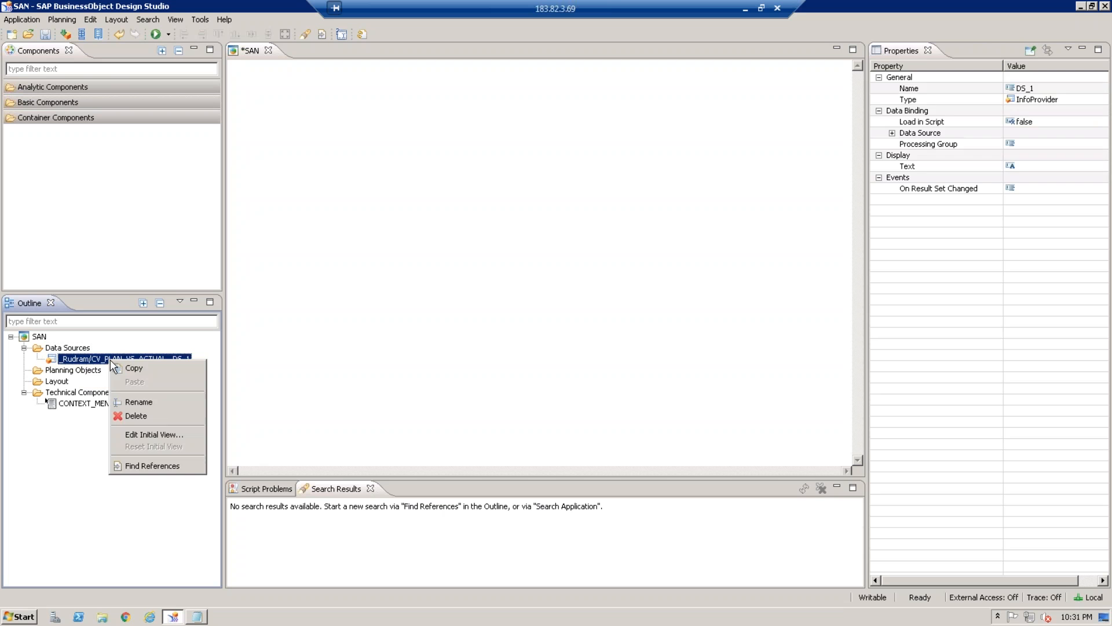
click(163, 436)
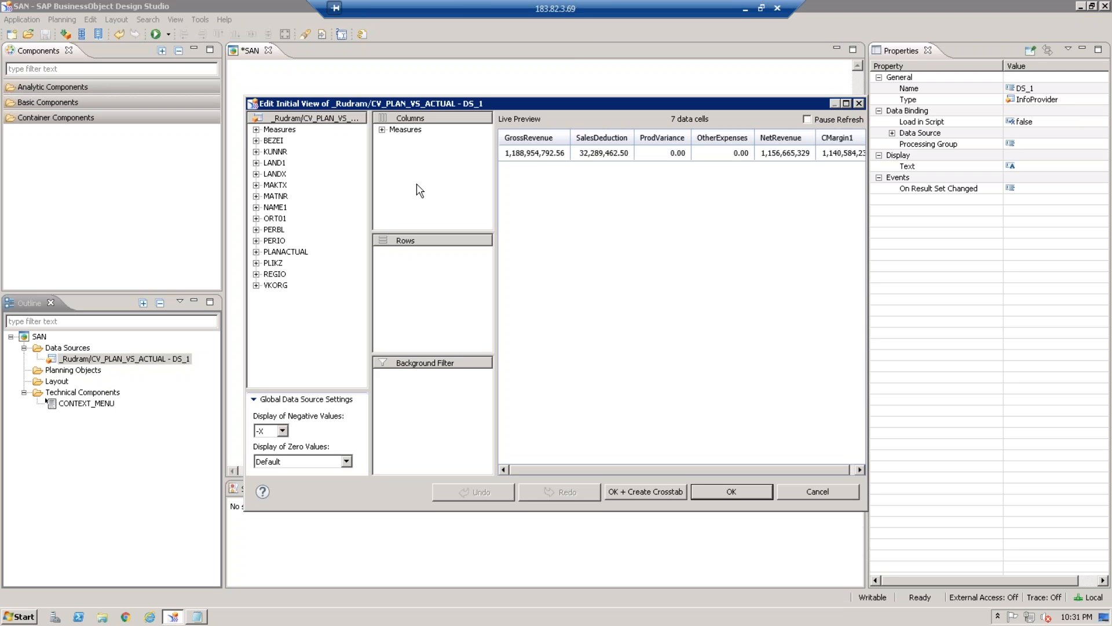
click(382, 130)
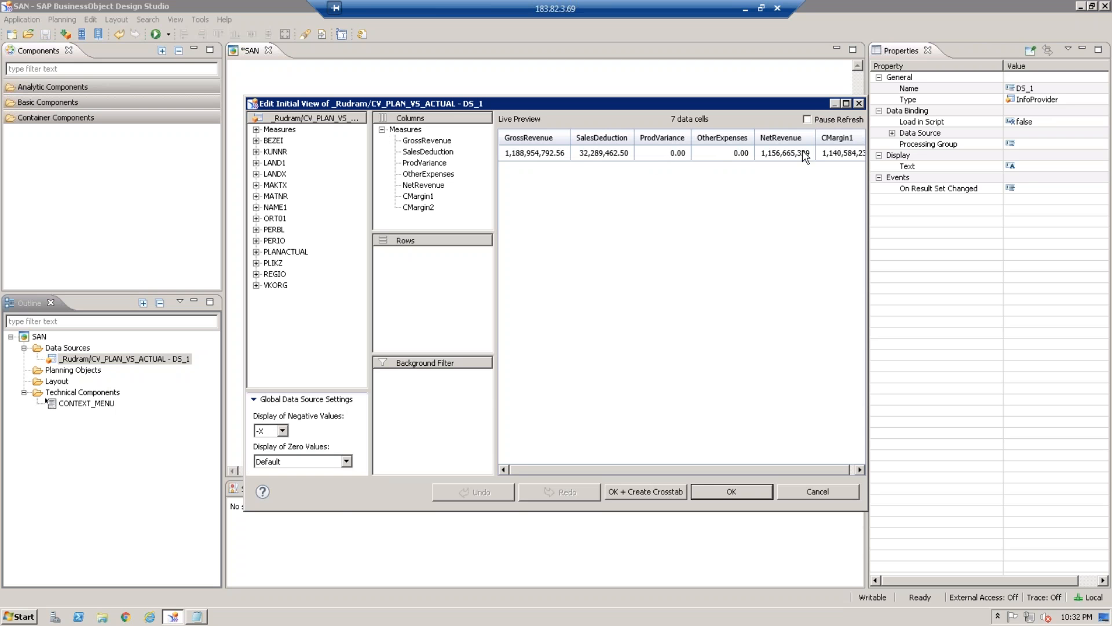
click(860, 103)
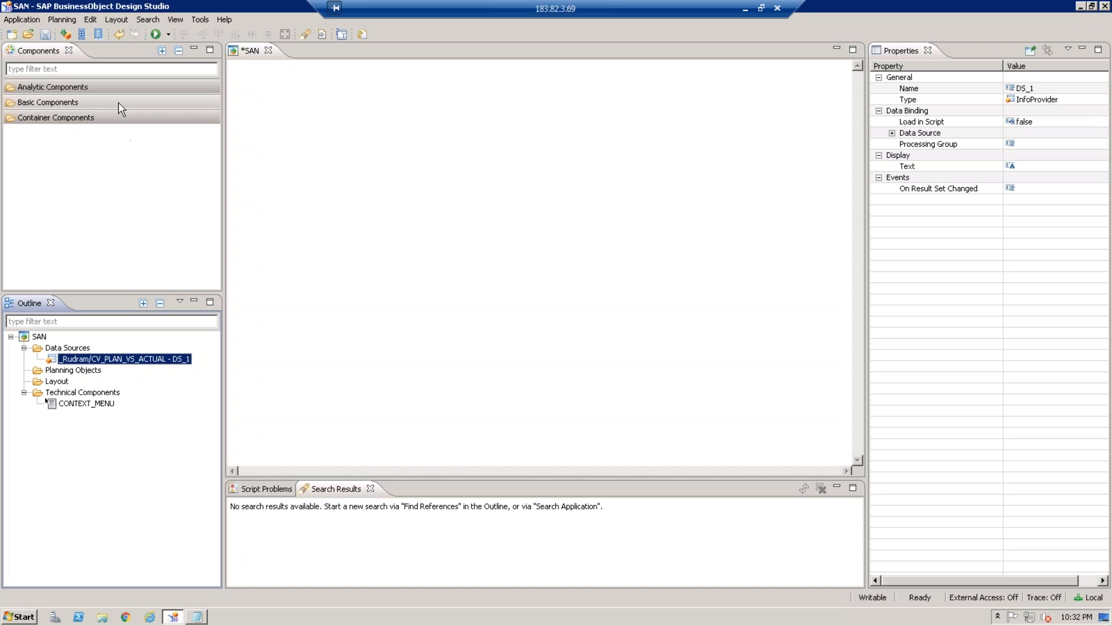
Look through the components offered in the Analytic, Basic and Container groups, leaving only the Analytic group expanded.
click(104, 88)
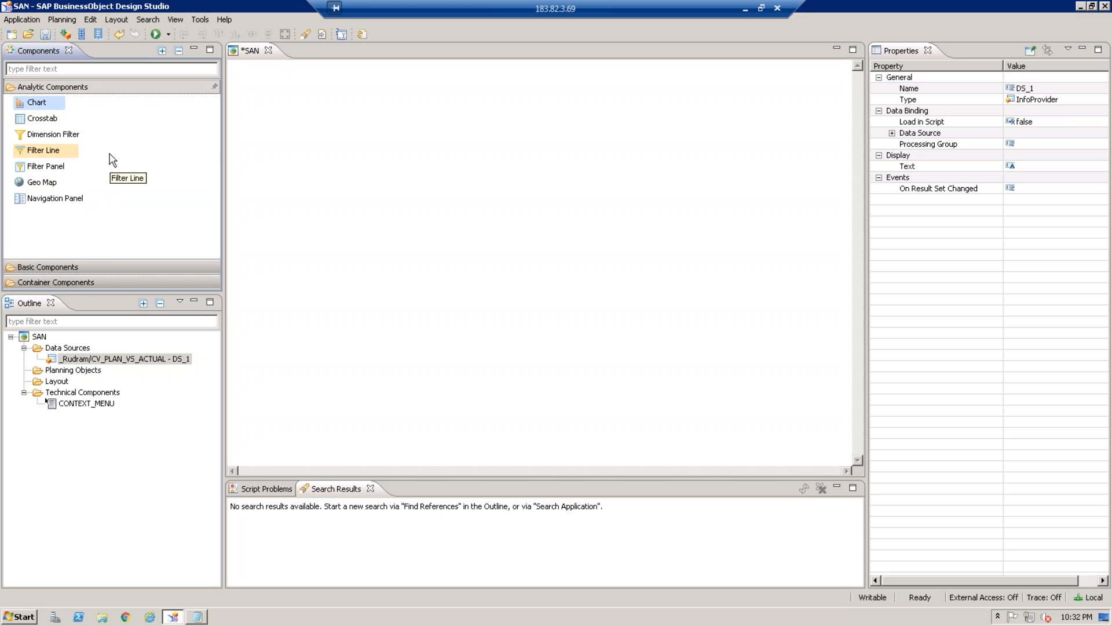
click(110, 88)
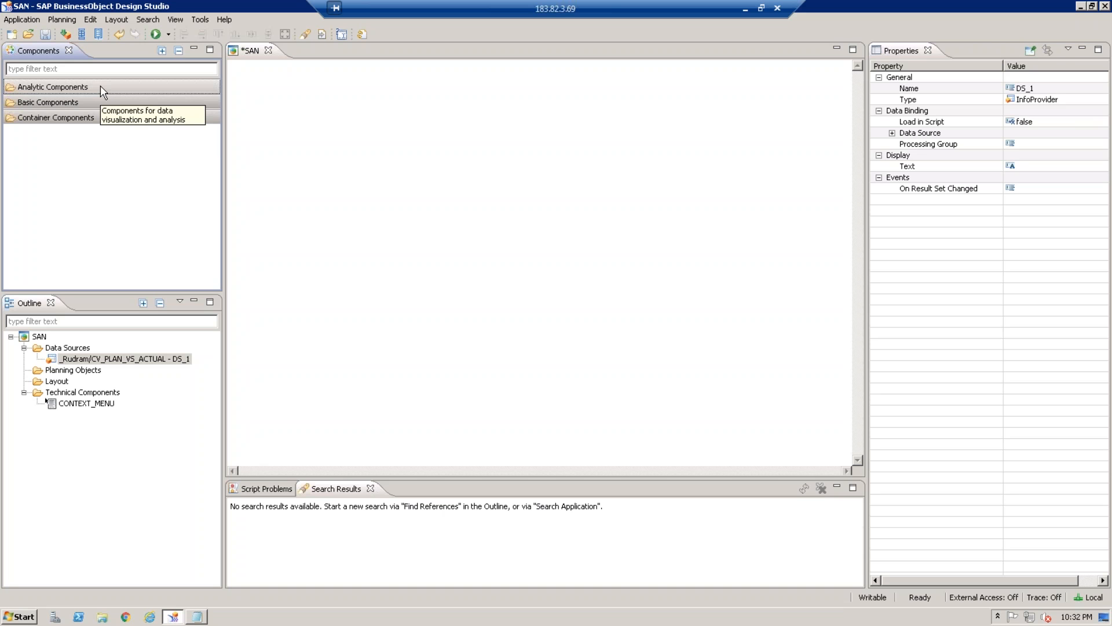
click(99, 86)
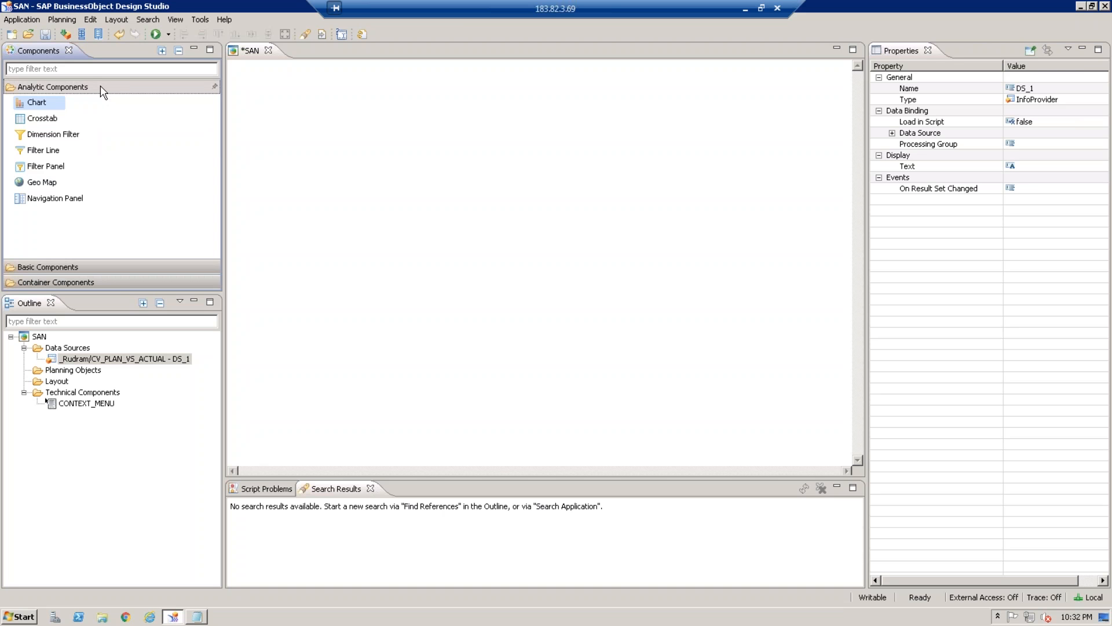
click(120, 273)
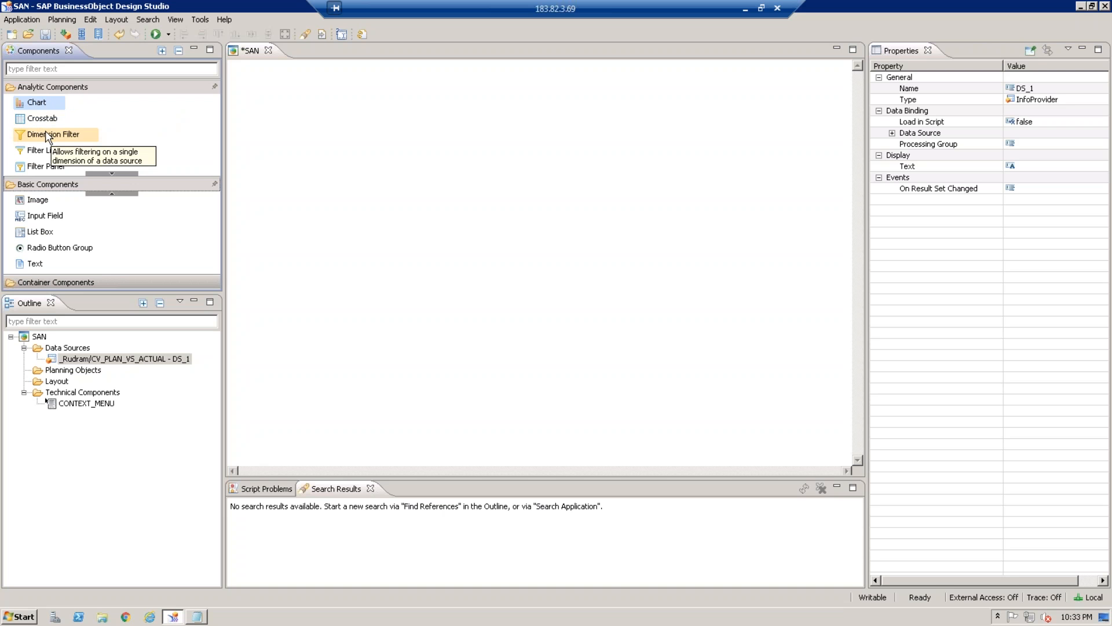
click(52, 216)
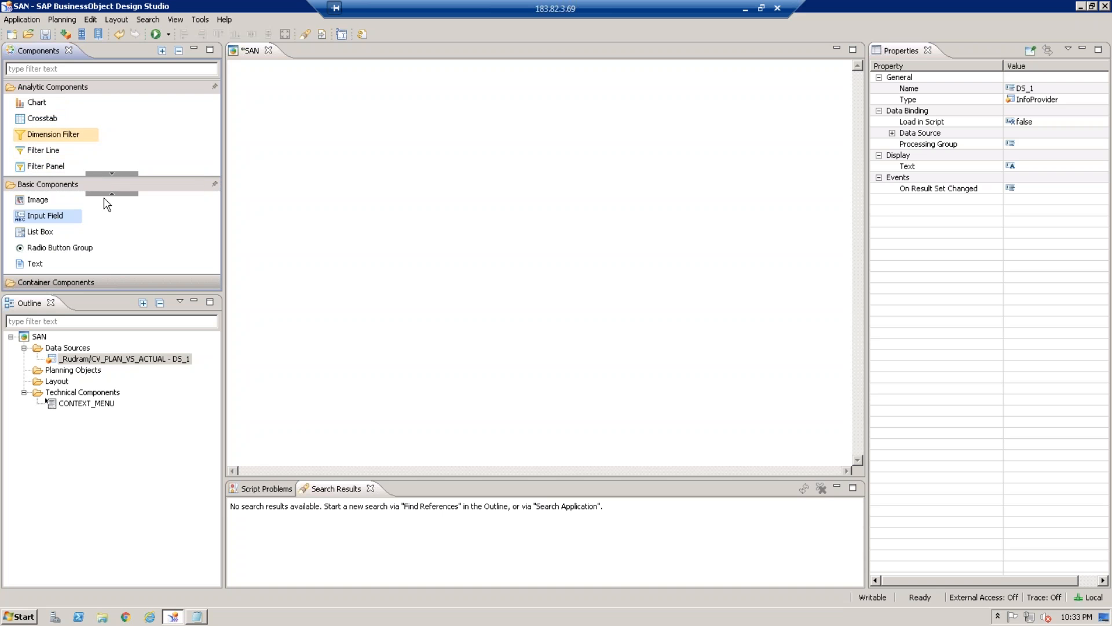
click(103, 281)
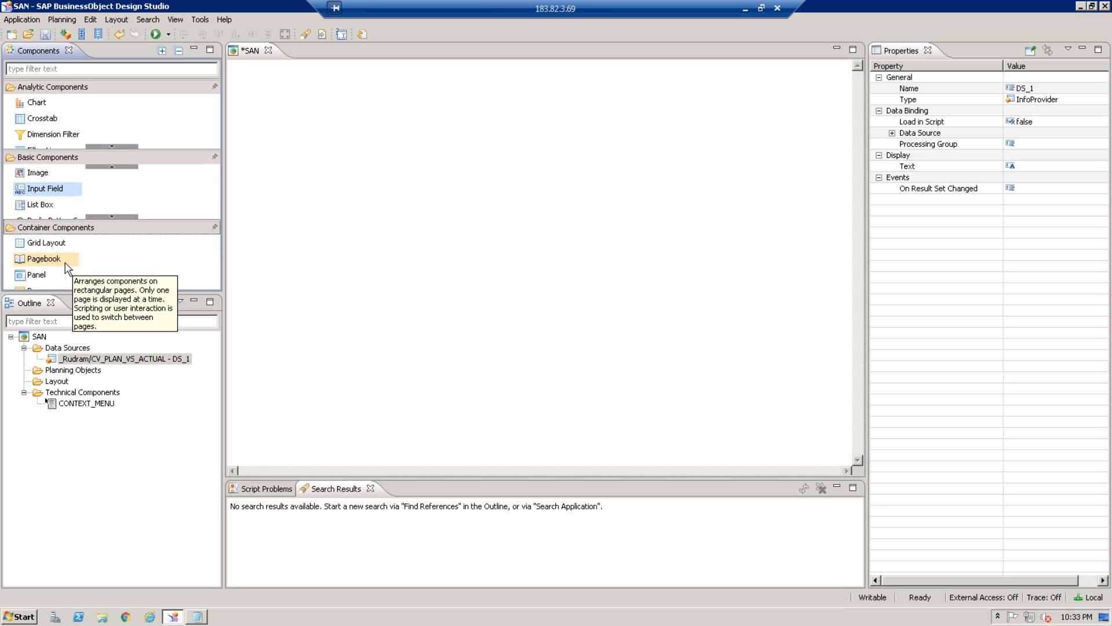
click(99, 161)
click(100, 162)
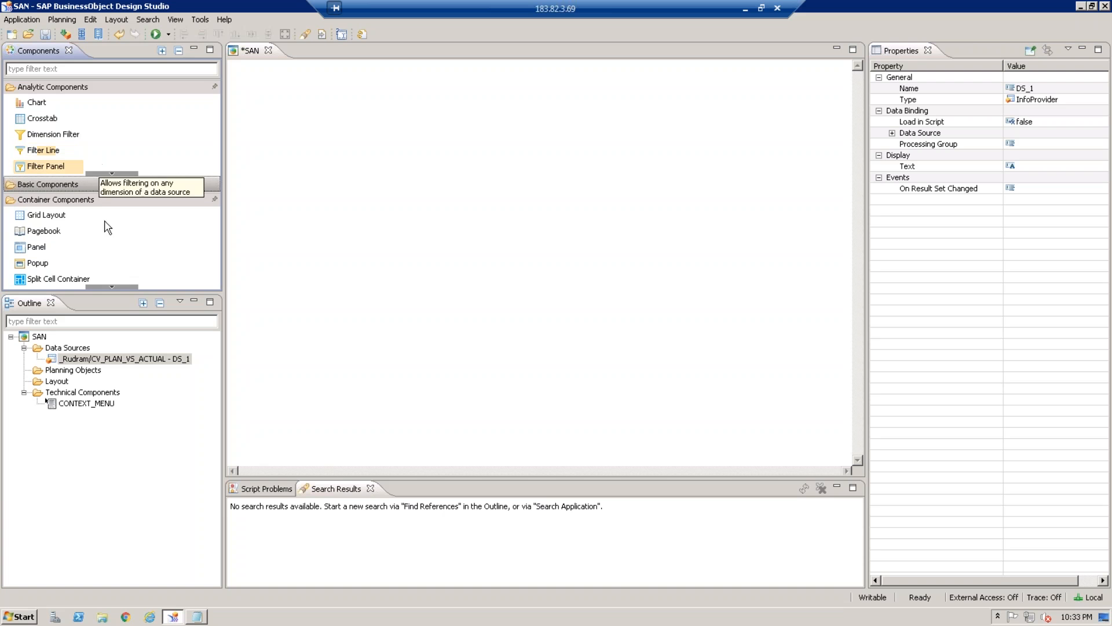
click(96, 200)
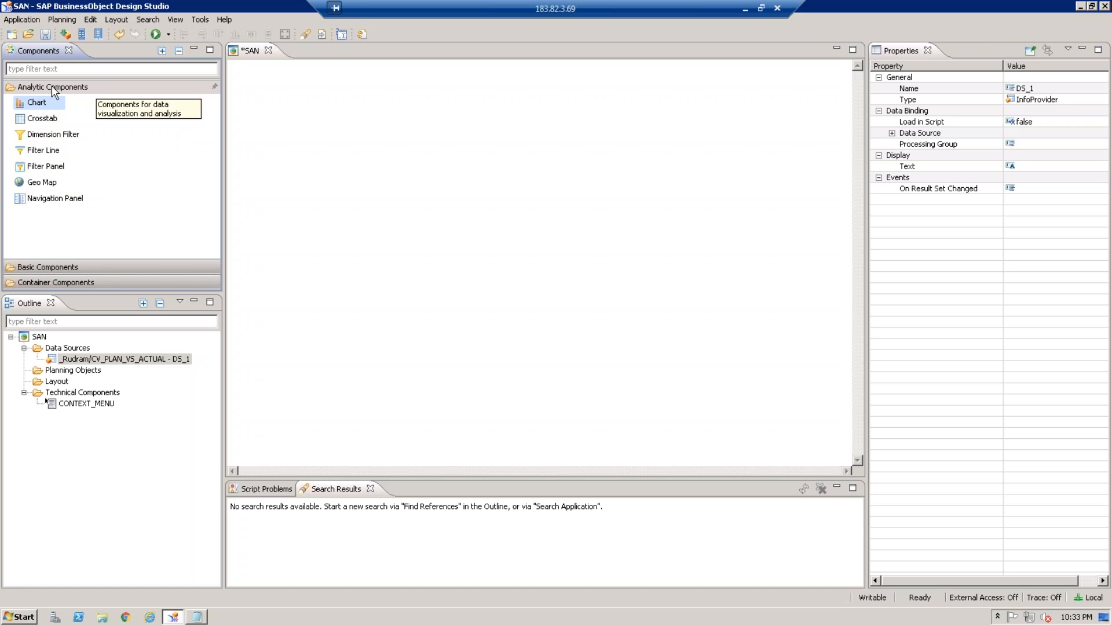
Place a Chart component on the canvas and move it to a top margin of about 31 and left margin of about 43.
click(36, 103)
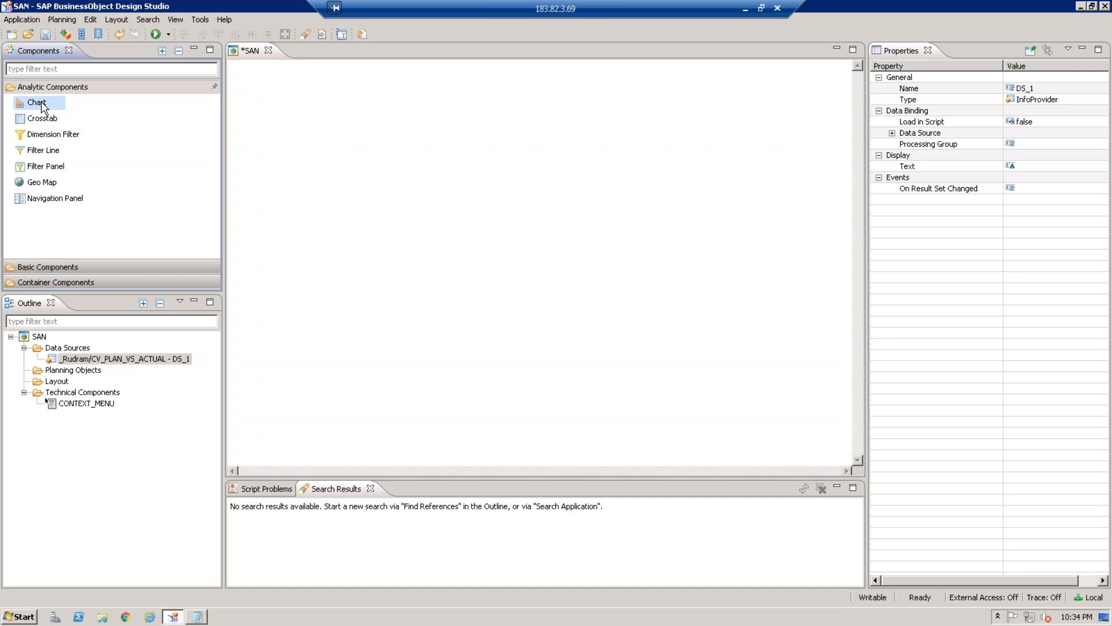
drag(41, 107, 355, 161)
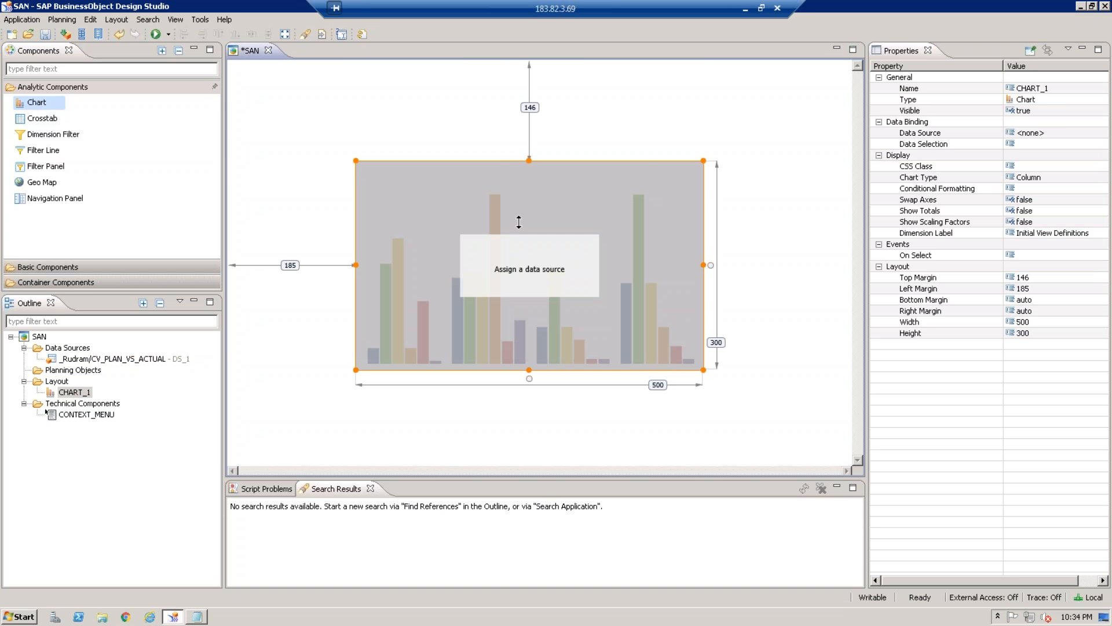
drag(549, 184, 479, 144)
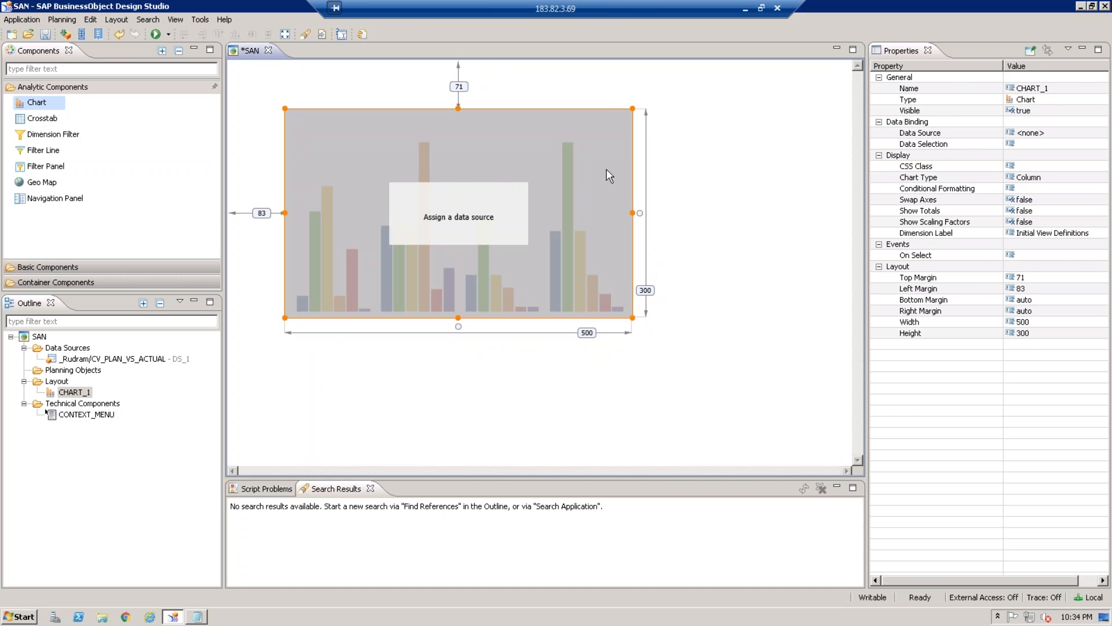
click(676, 156)
click(616, 147)
drag(581, 169, 554, 142)
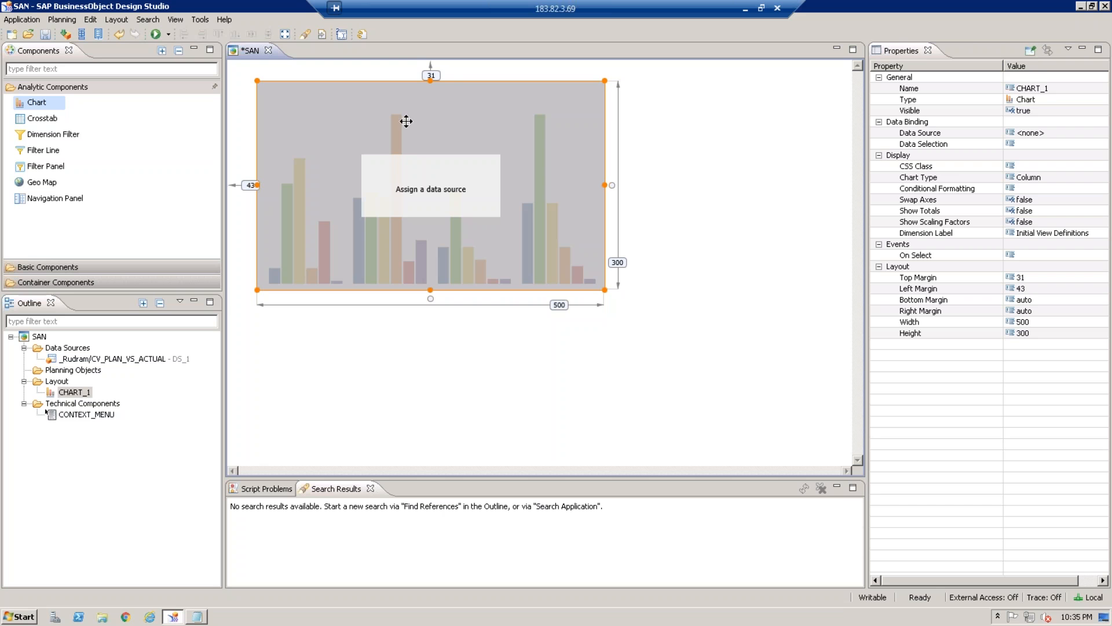
Place a Crosstab component directly below the chart, roughly in line with the chart's left edge.
click(49, 119)
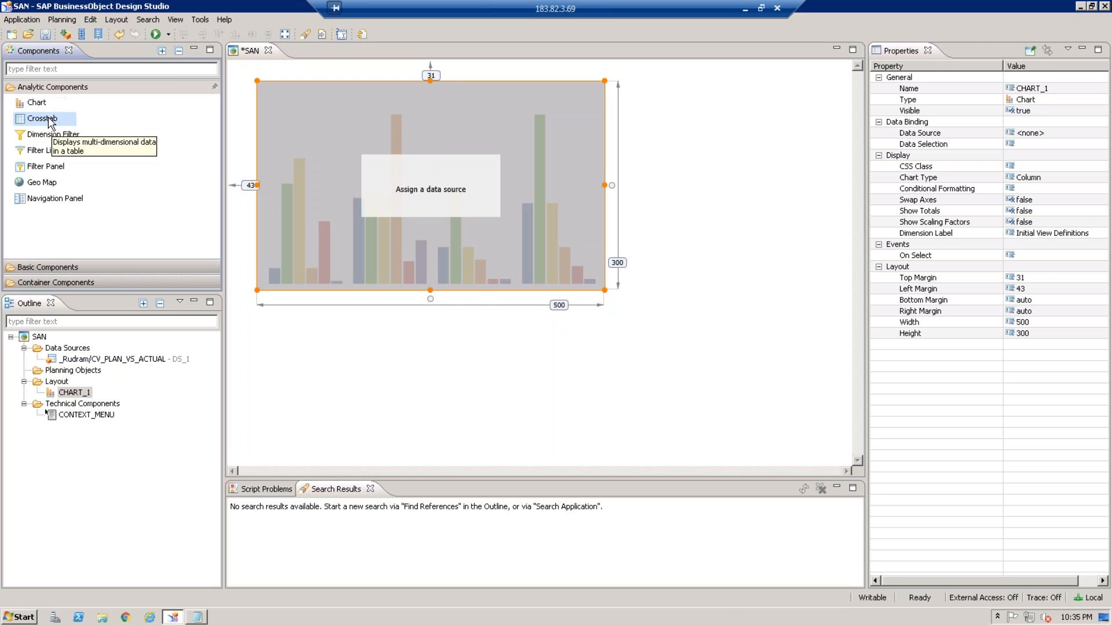
drag(42, 121, 316, 351)
drag(426, 392, 375, 361)
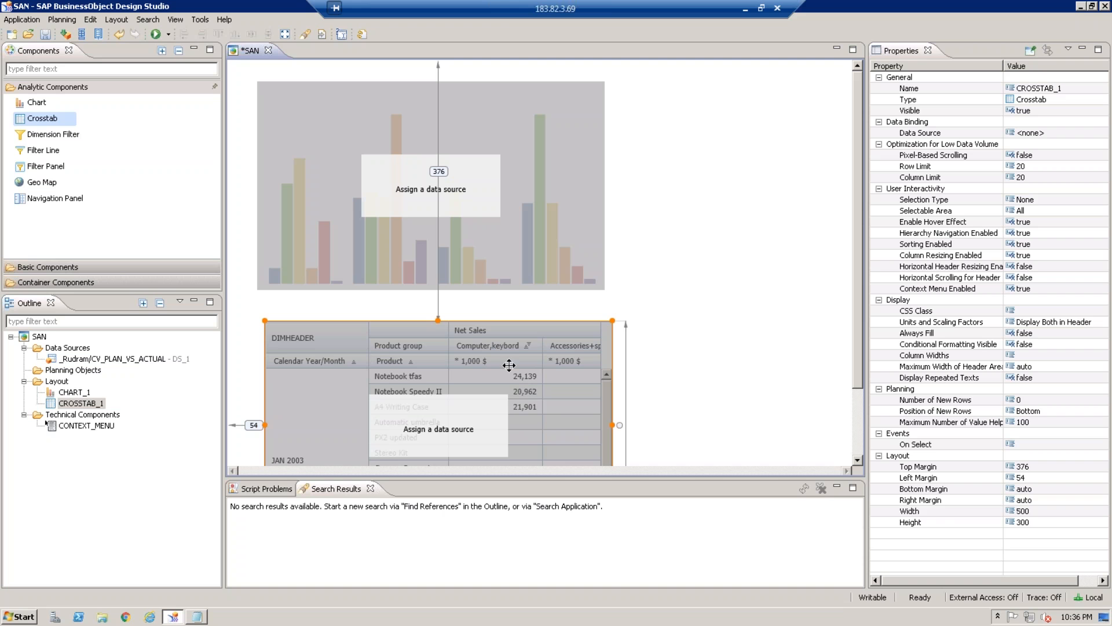
drag(509, 365, 505, 361)
click(654, 314)
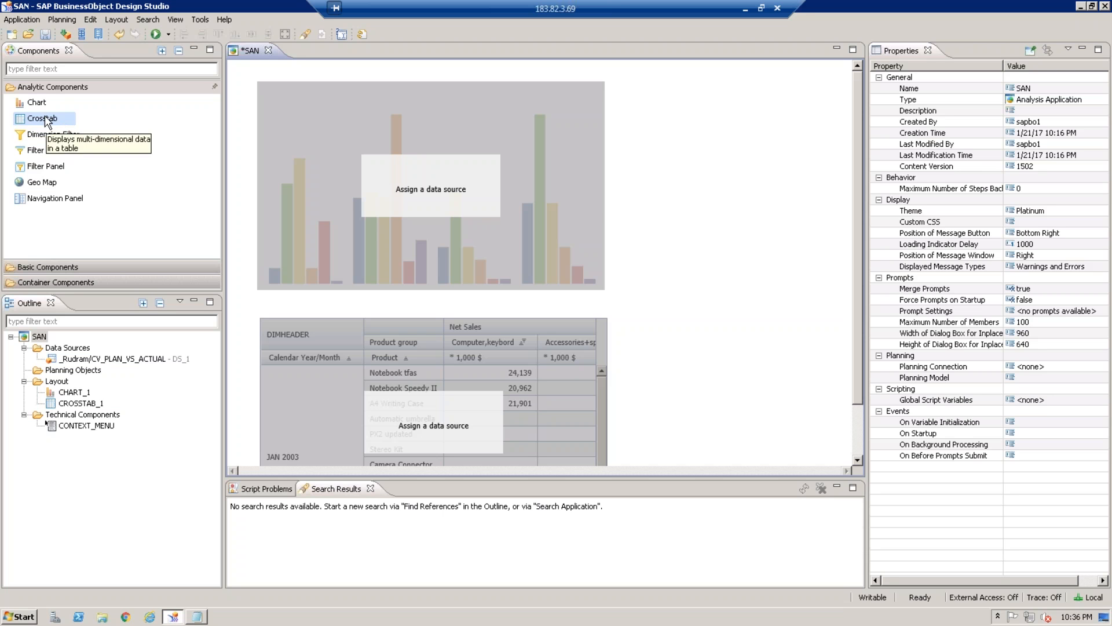
Place a Dimension Filter beside the chart, at a top margin of about 52 and left margin of about 597.
click(46, 138)
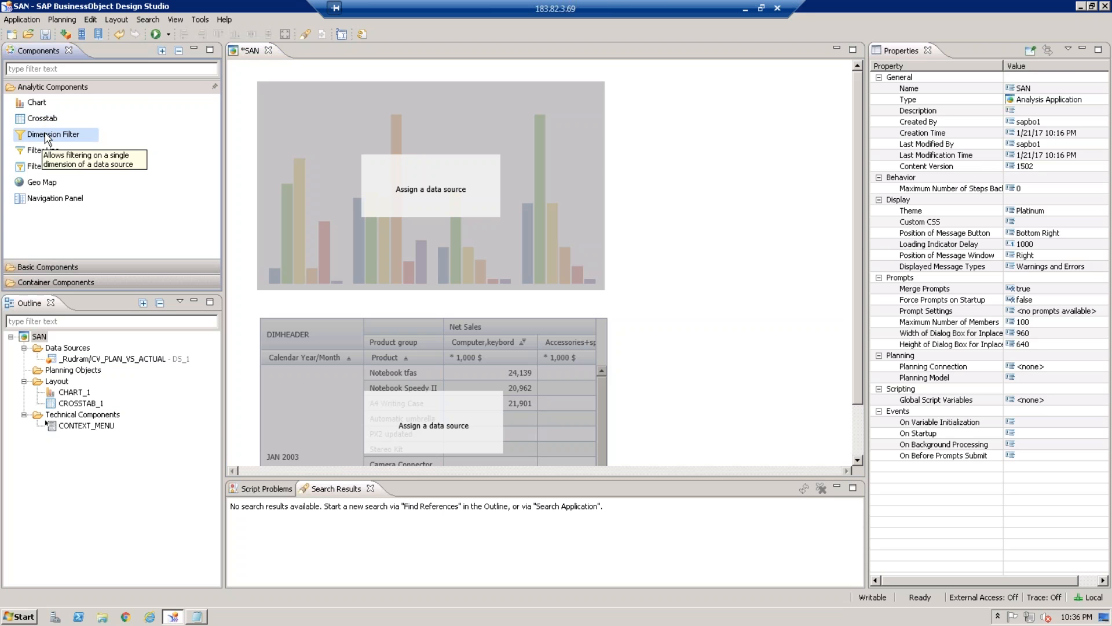
drag(46, 139, 677, 115)
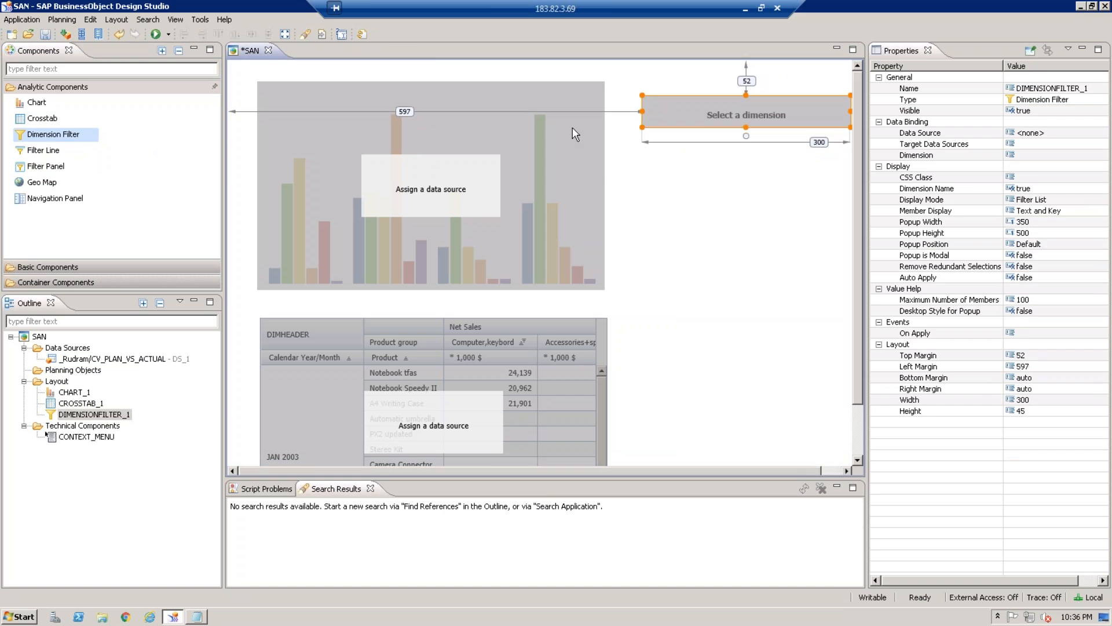
click(572, 135)
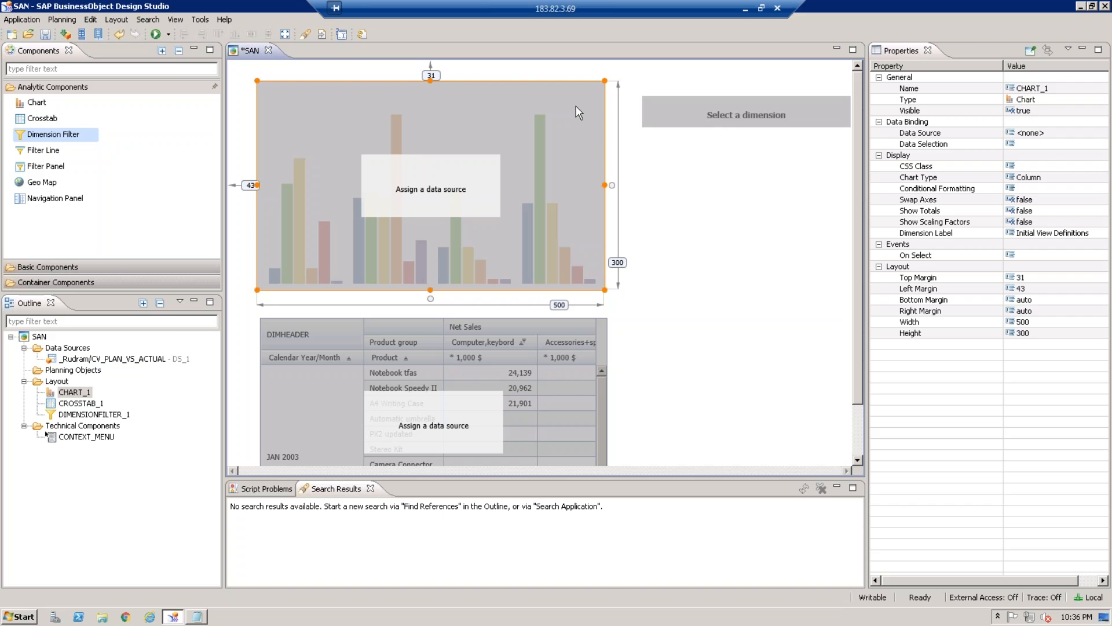
Edit the initial view of data source DS_1 and remove the NetRevenue, CMargin1 and CMargin2 measures from its columns.
click(124, 359)
right_click(125, 360)
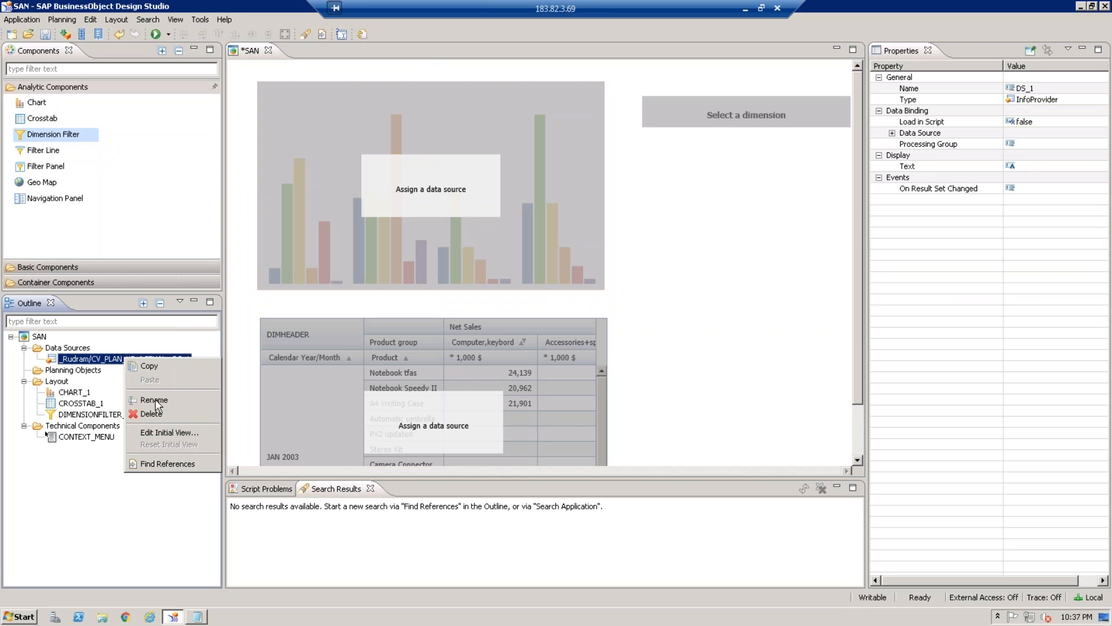
click(166, 430)
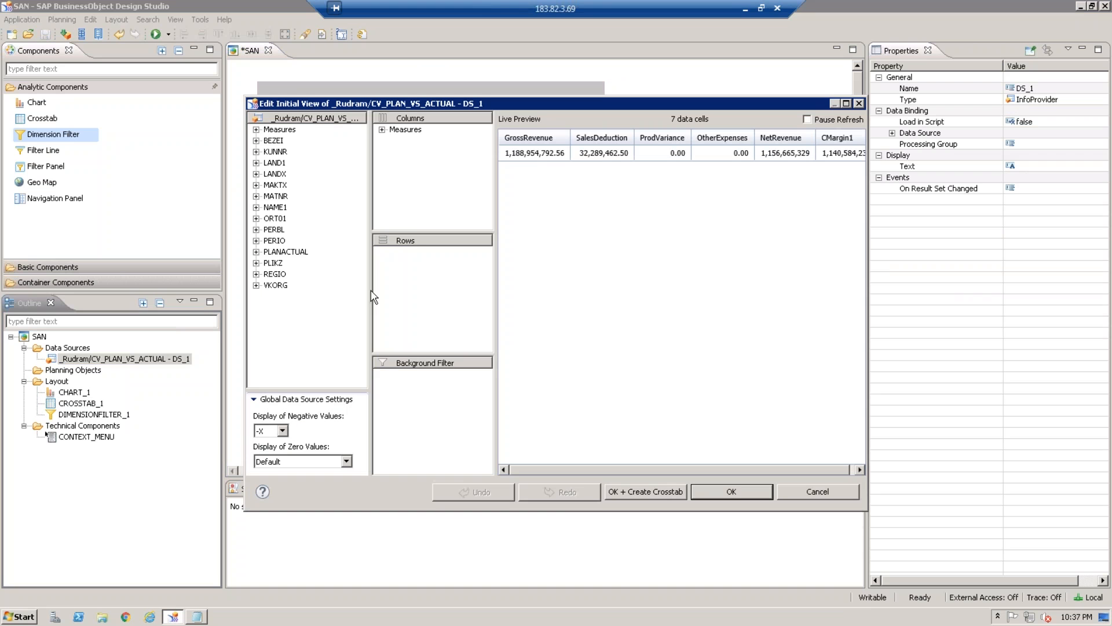
click(383, 130)
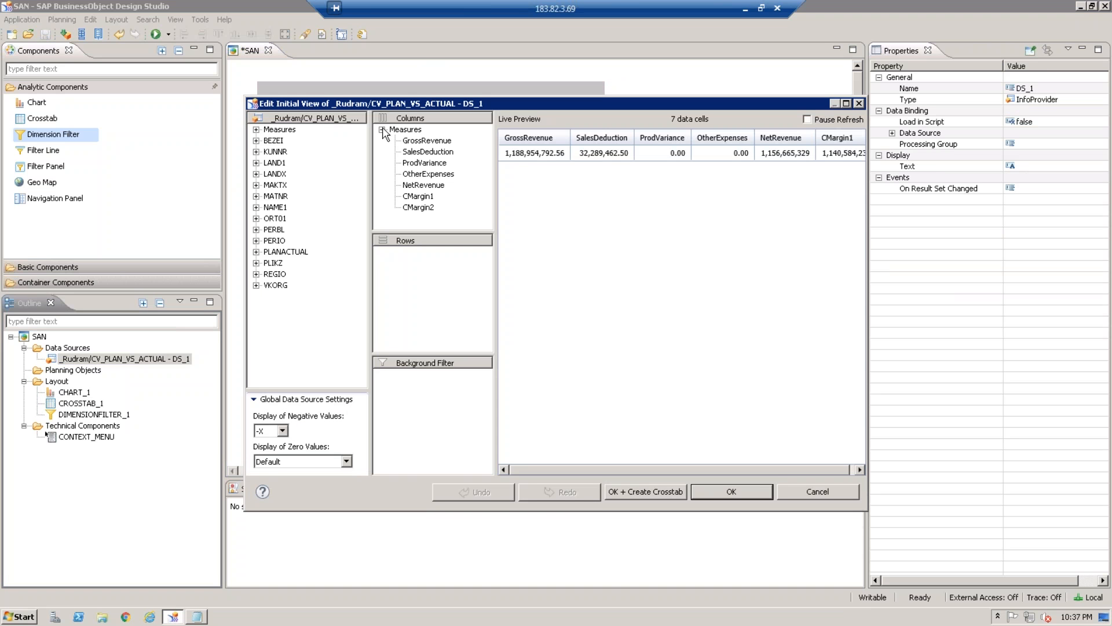
click(419, 189)
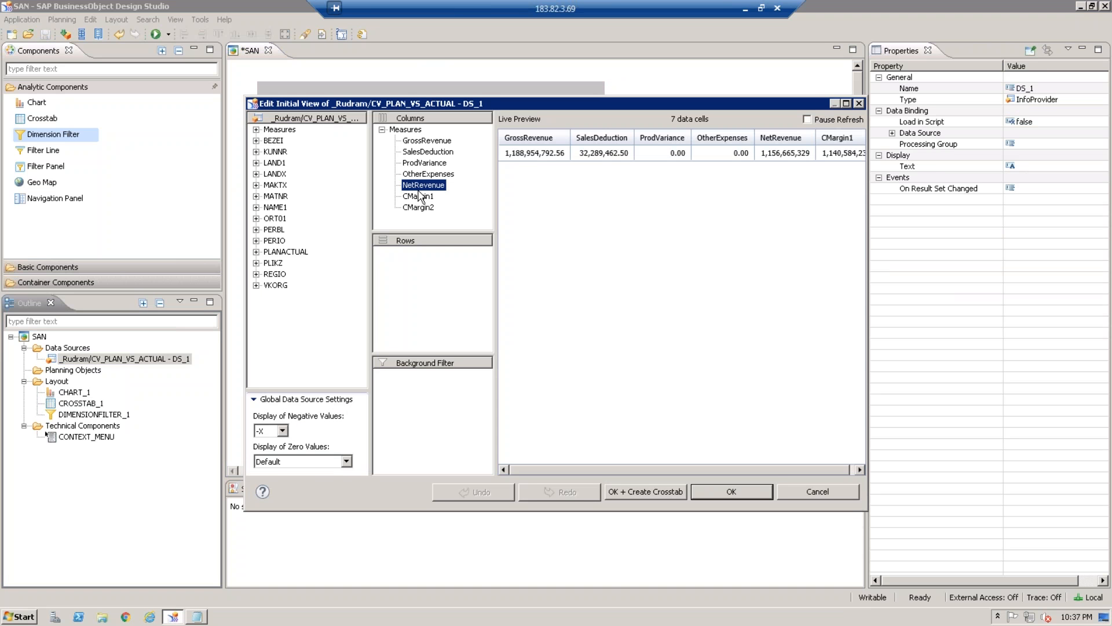
shift+click(418, 196)
shift+click(418, 207)
right_click(420, 192)
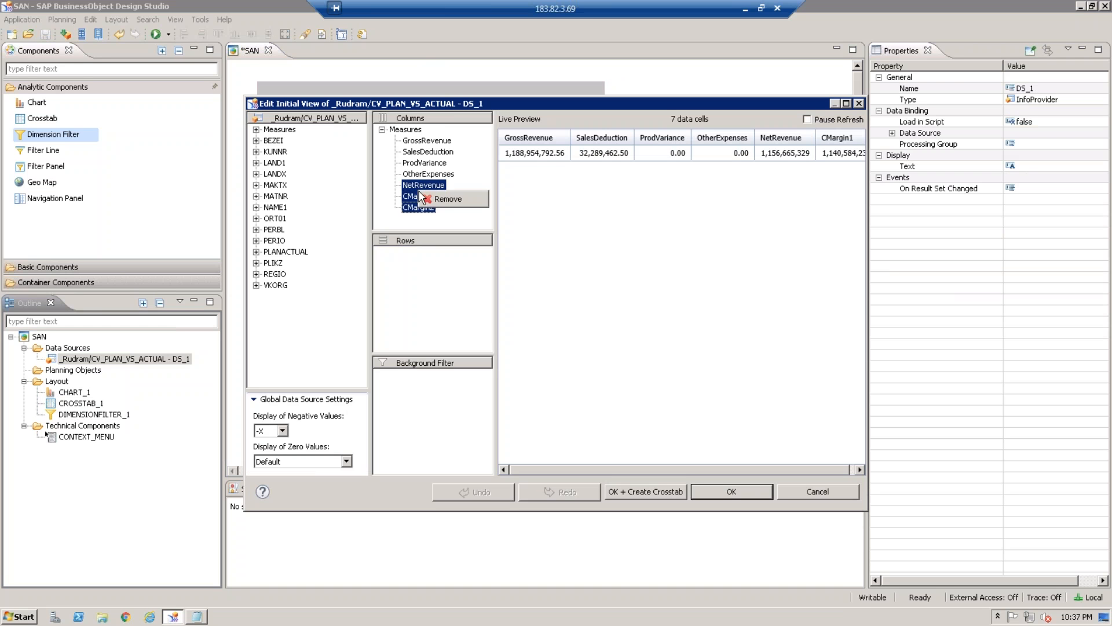
click(448, 199)
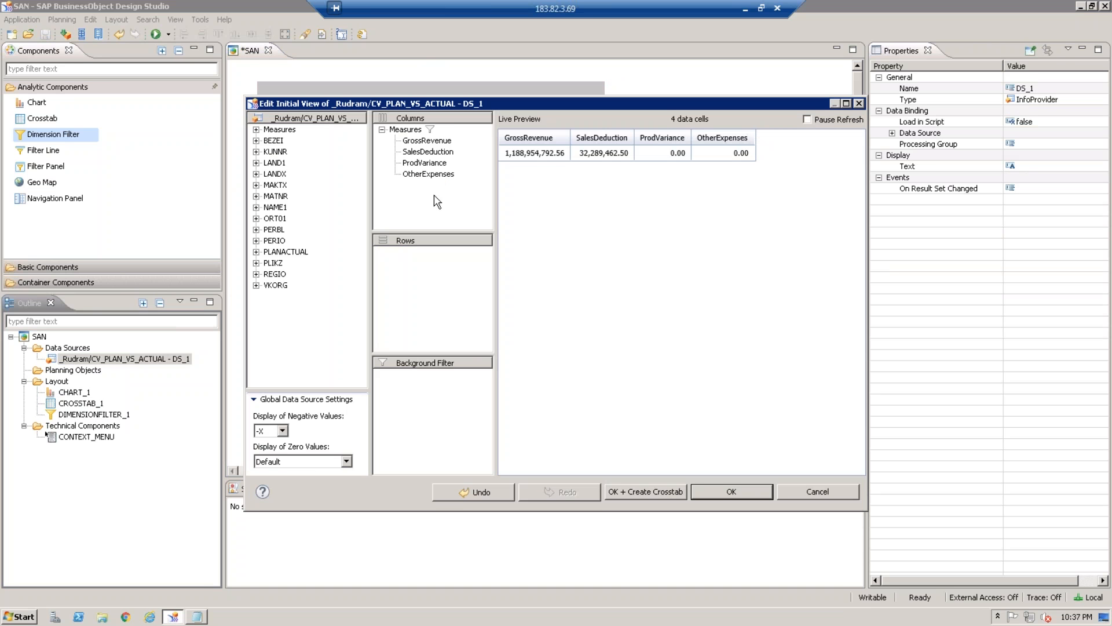
Remove the ProdVariance and OtherExpenses measures from the initial view's columns.
click(428, 163)
right_click(429, 164)
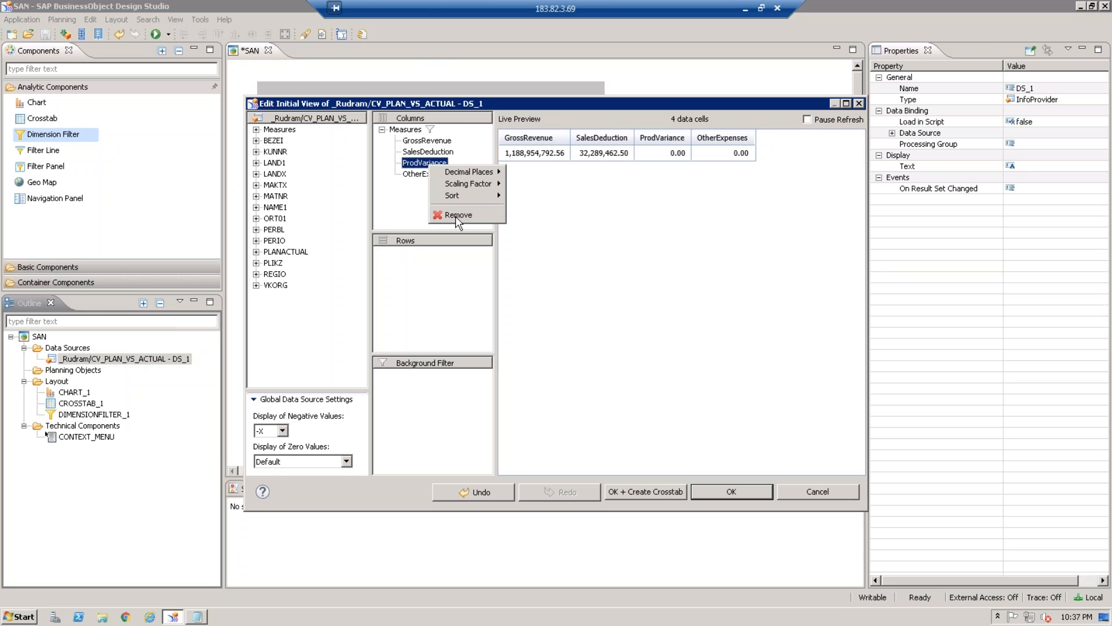
click(457, 215)
click(428, 163)
right_click(427, 165)
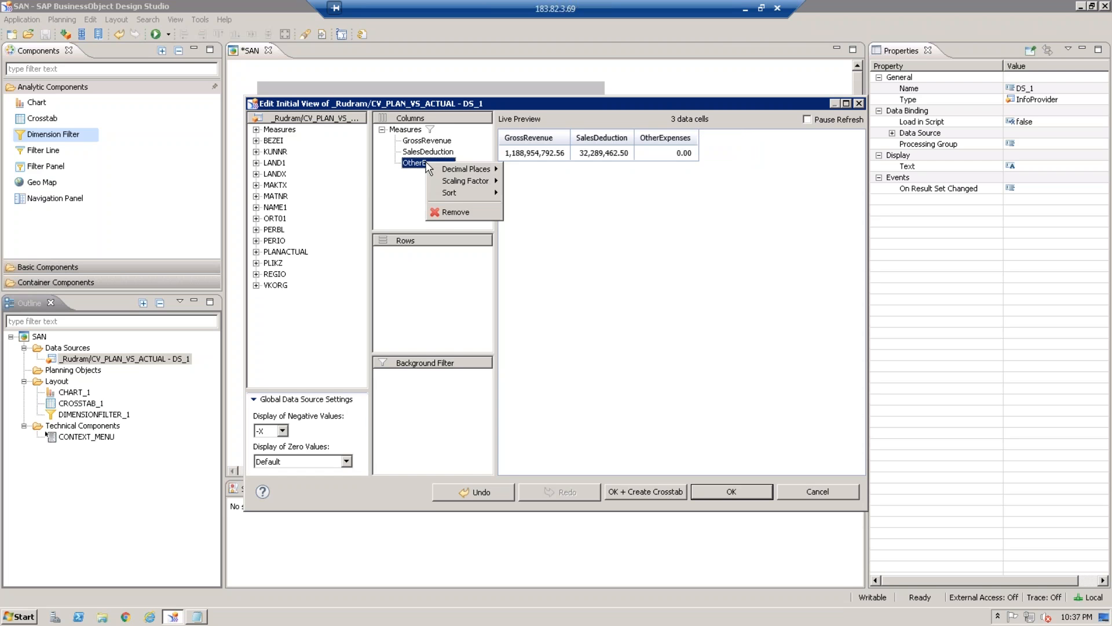
click(453, 212)
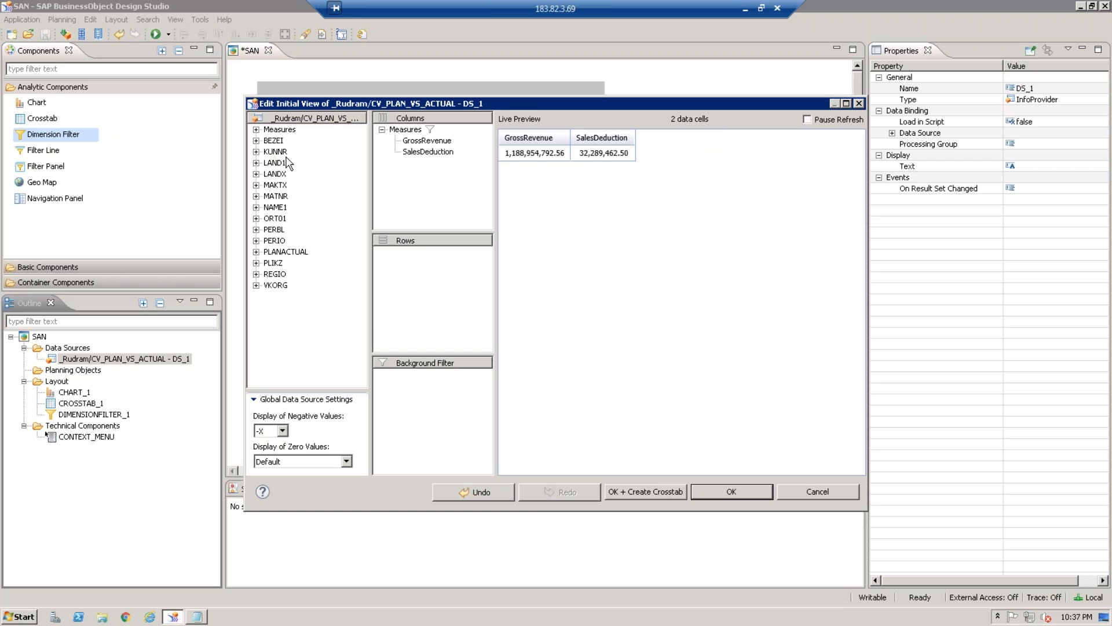
Add the LAND1 dimension to the rows of the initial view.
click(274, 241)
drag(275, 163, 385, 319)
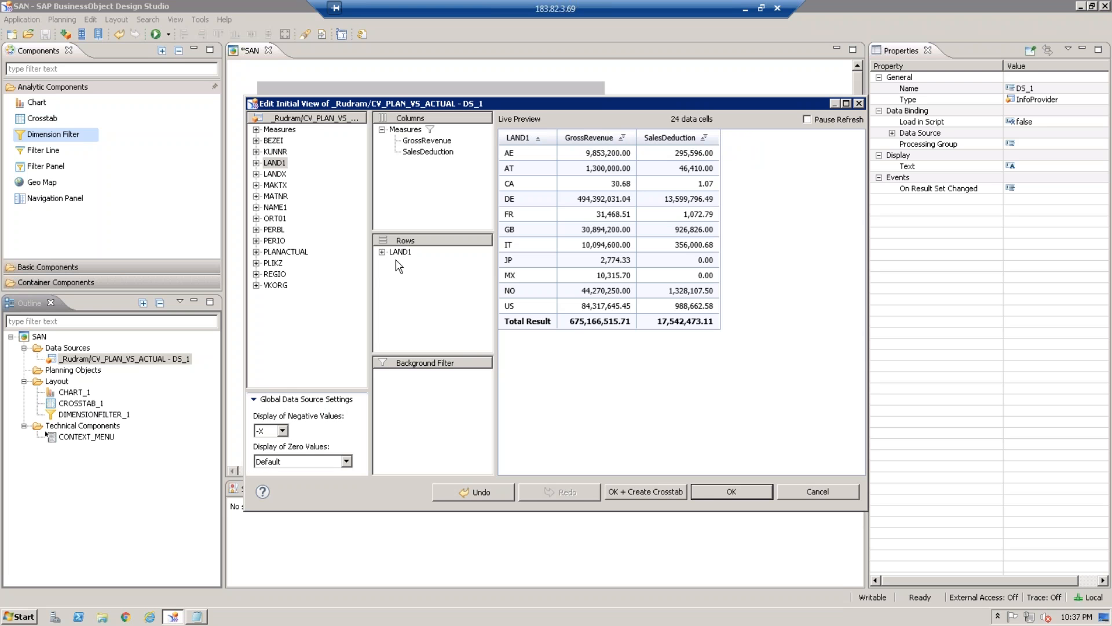
Try the KUNNR dimension in the rows of the initial view and remove it again.
click(273, 152)
drag(273, 152, 427, 297)
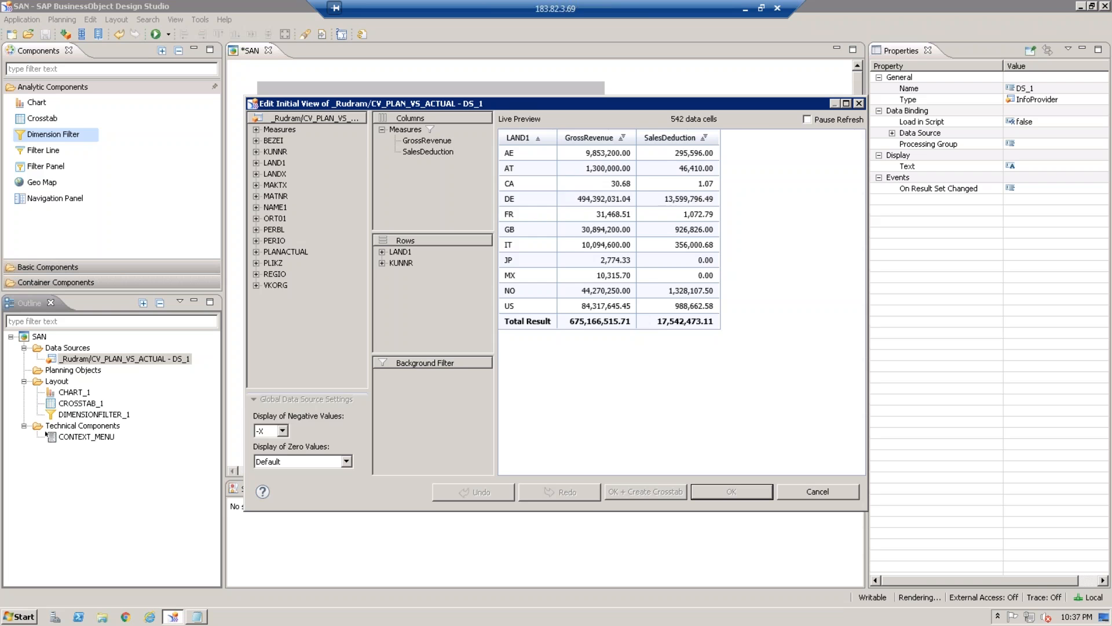
click(402, 263)
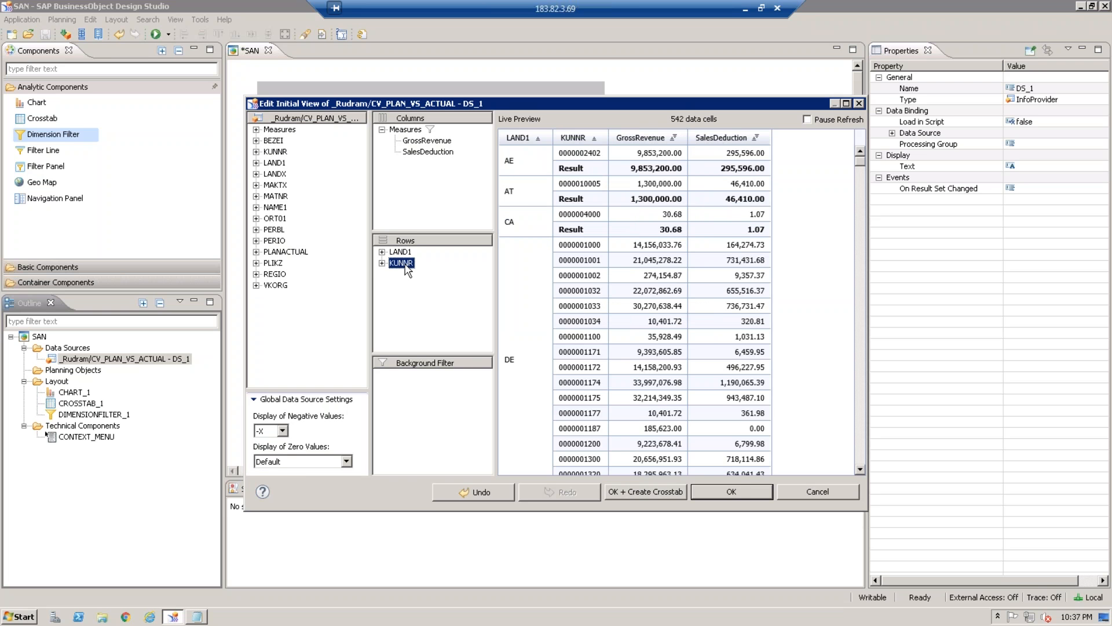
key(Delete)
Add the NAME1 dimension to the initial view's rows and remove LAND1 from them.
click(277, 208)
drag(284, 210, 405, 278)
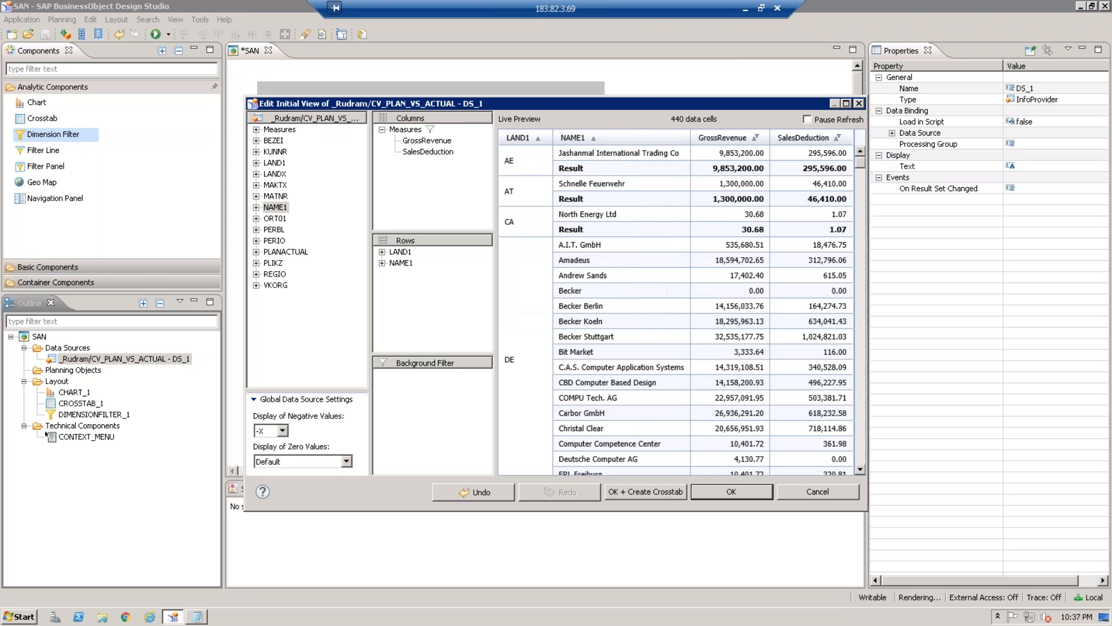
click(401, 253)
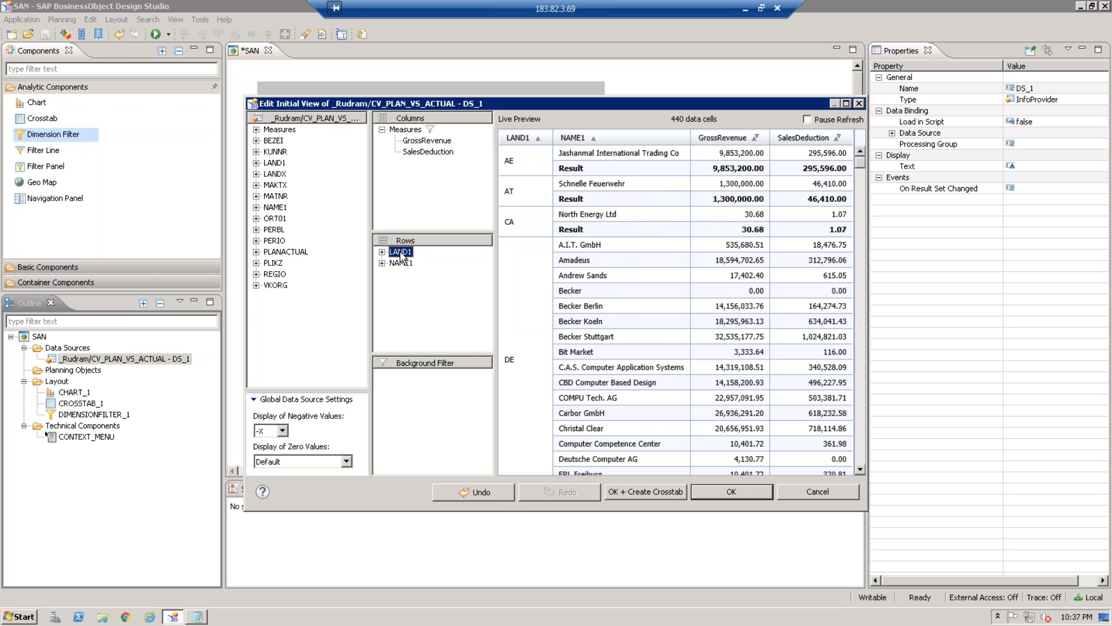
drag(401, 253, 336, 206)
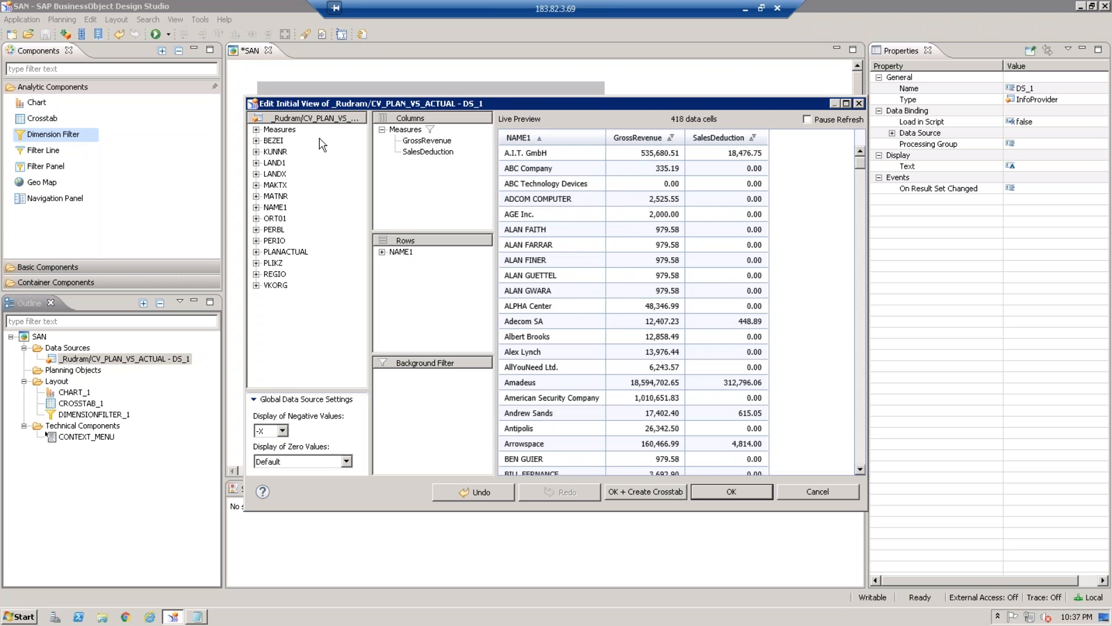
Put LAND1 back in the initial view's rows in place of NAME1 and apply the view.
click(274, 163)
drag(275, 163, 416, 267)
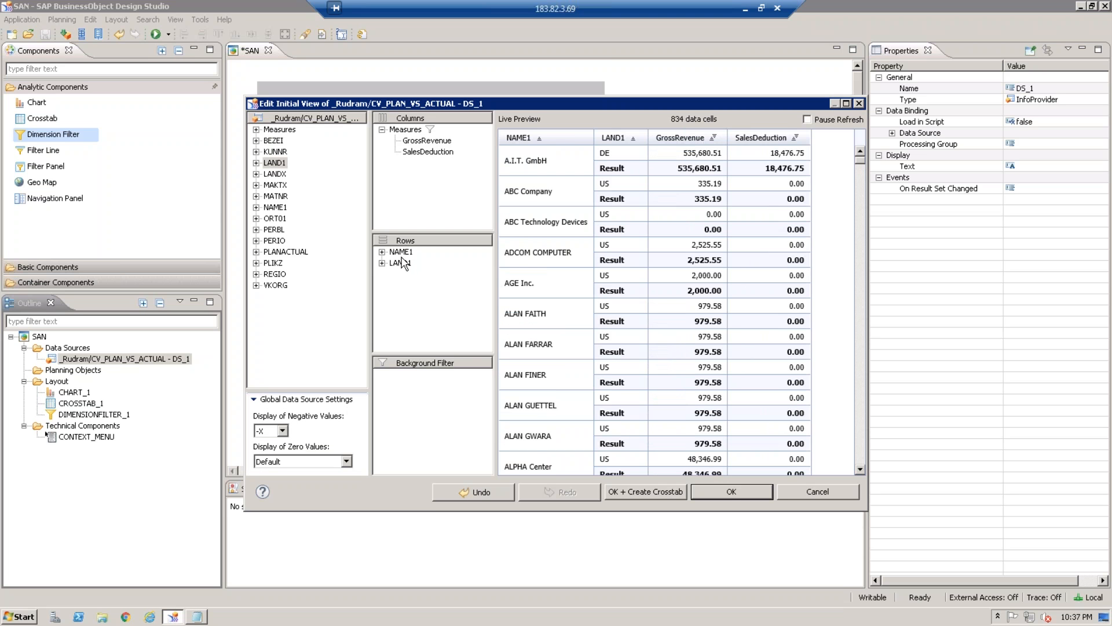
drag(399, 255, 353, 223)
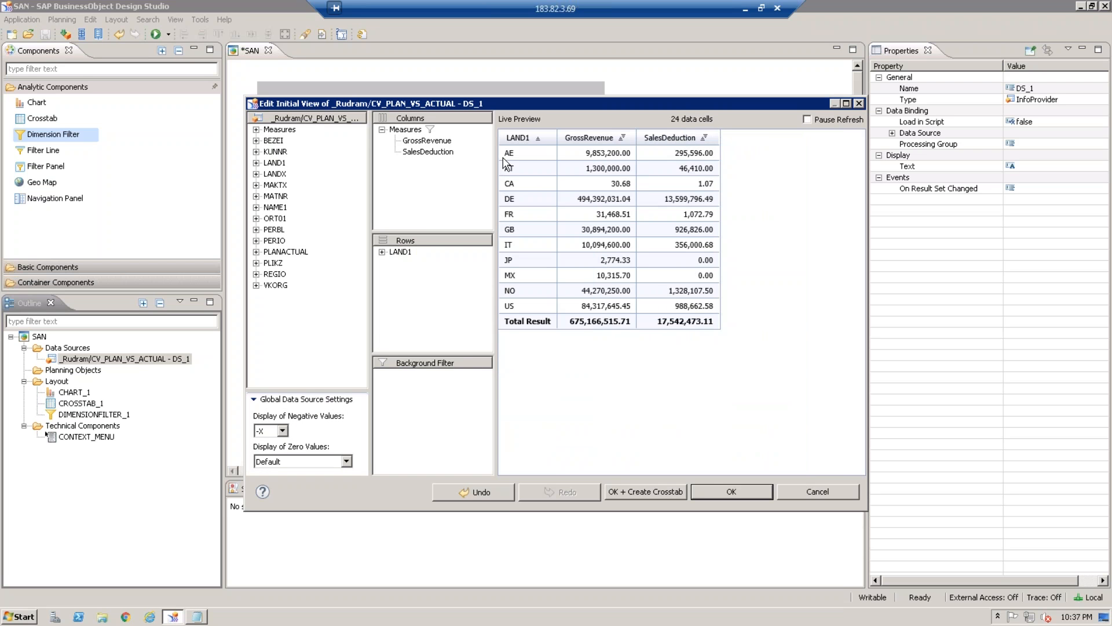
click(715, 491)
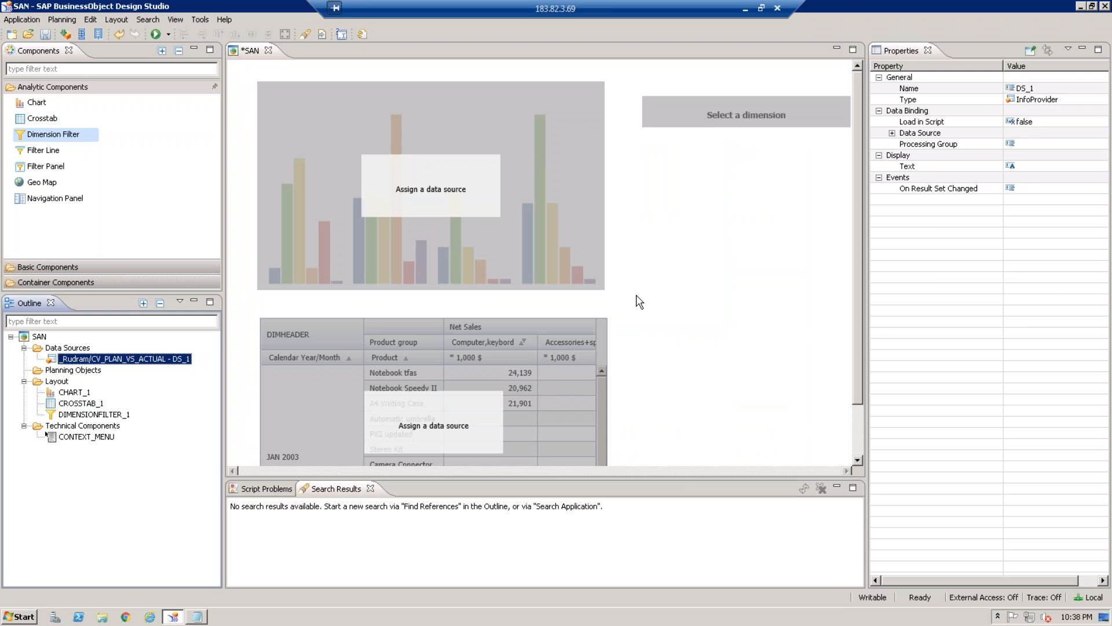
Assign data source DS_1 to the chart.
click(541, 156)
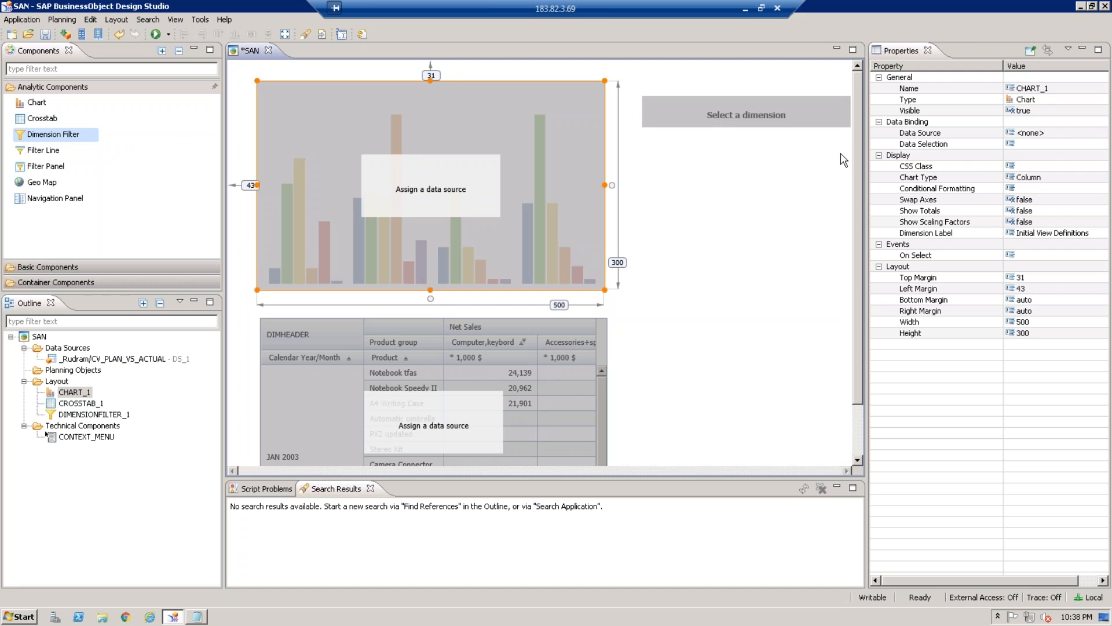
click(1072, 136)
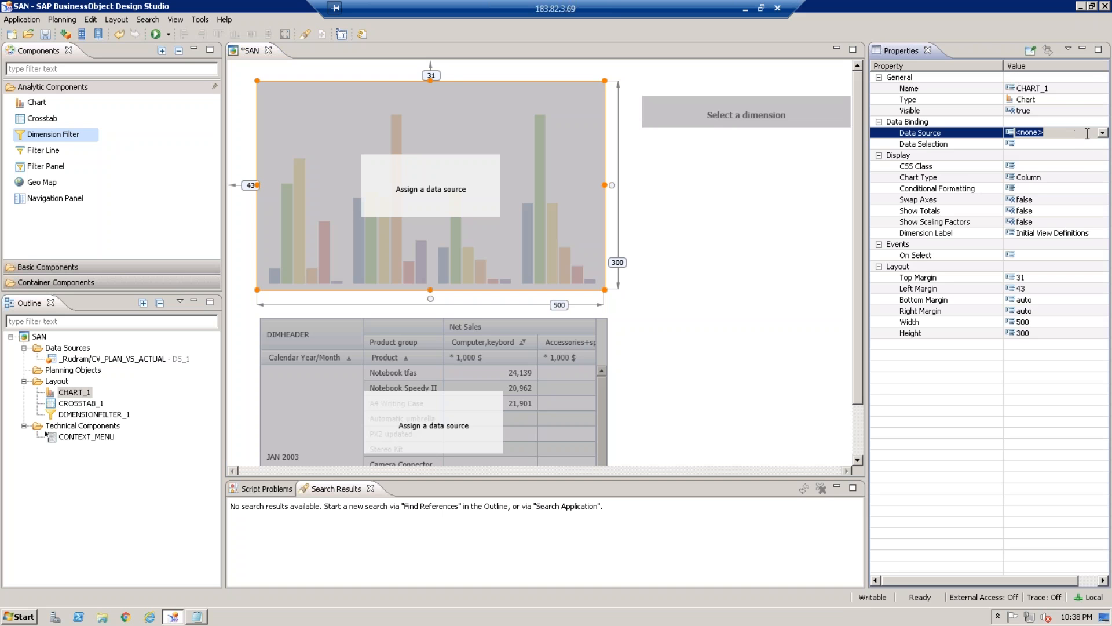
click(1078, 134)
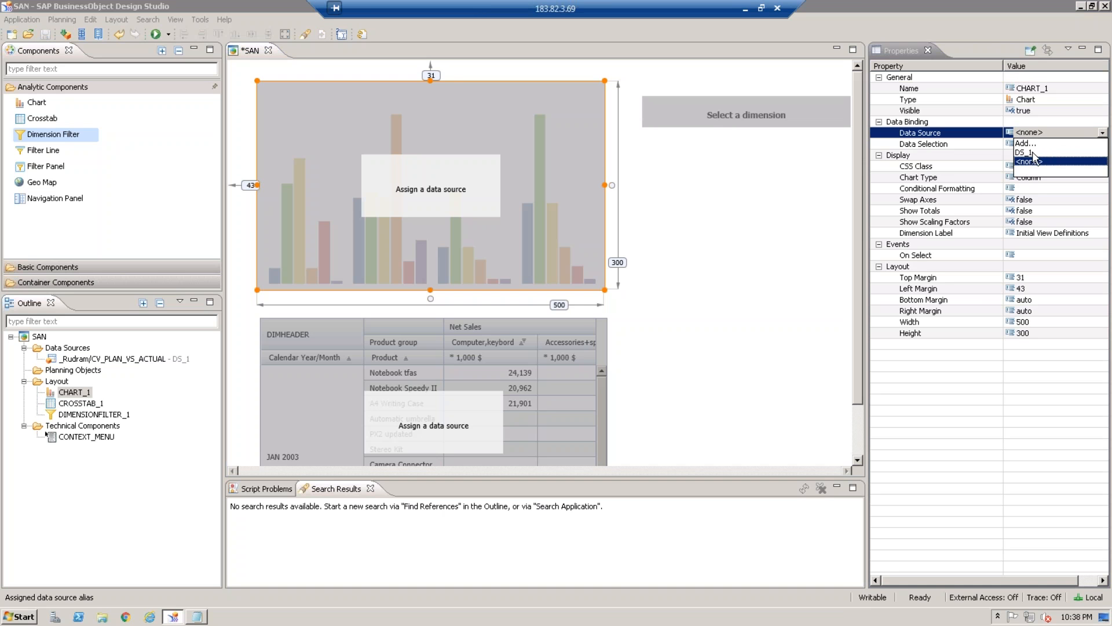
click(1028, 152)
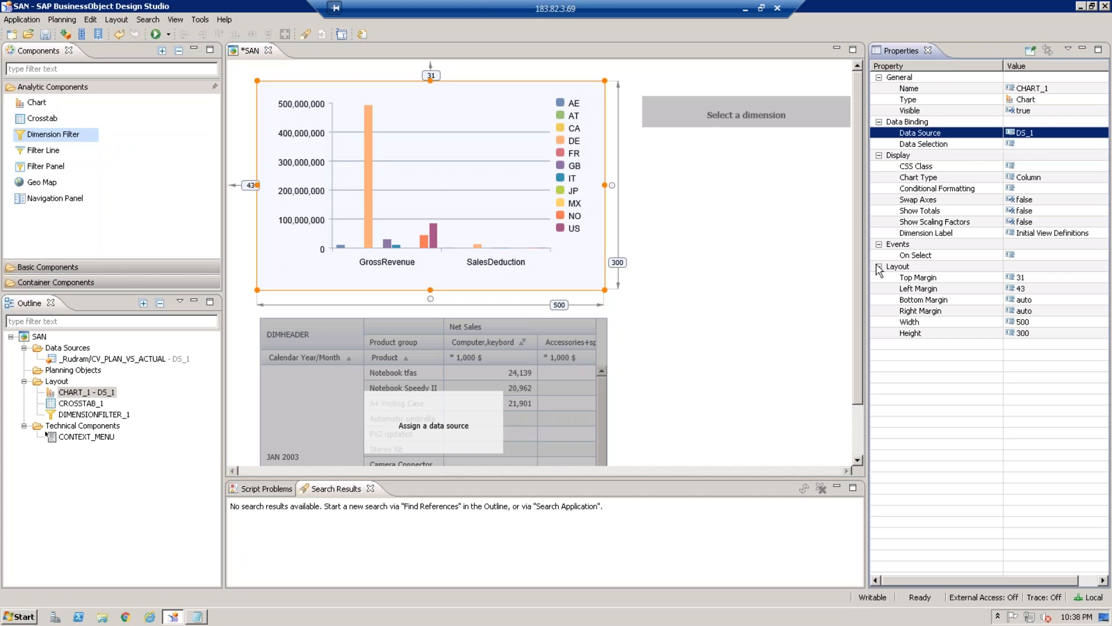
Assign data source DS_1 to the crosstab below the chart.
click(556, 376)
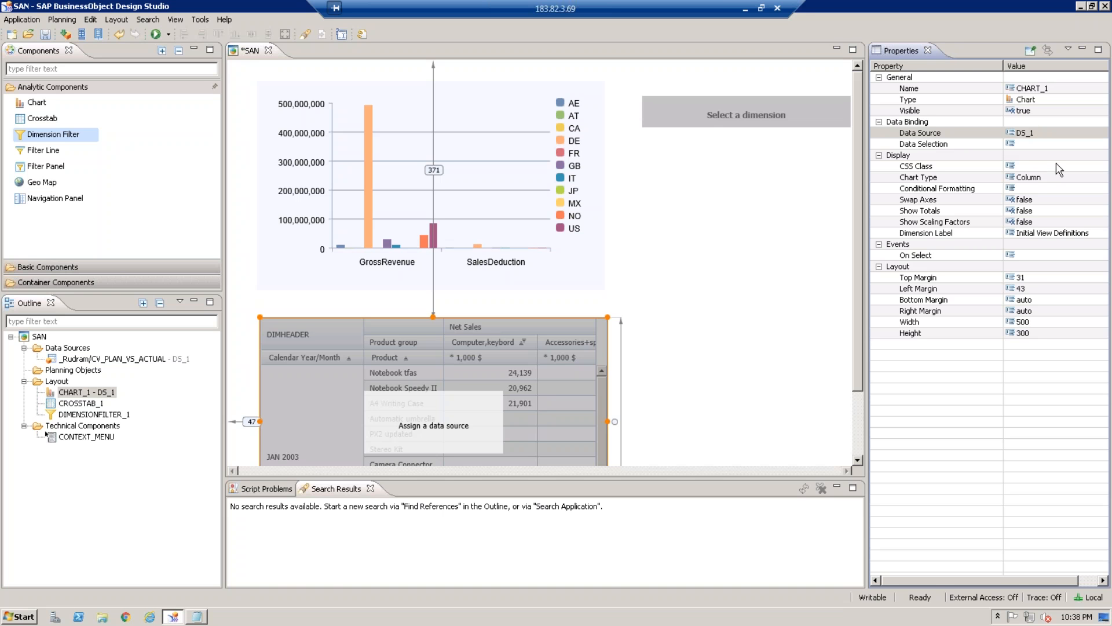
click(1056, 136)
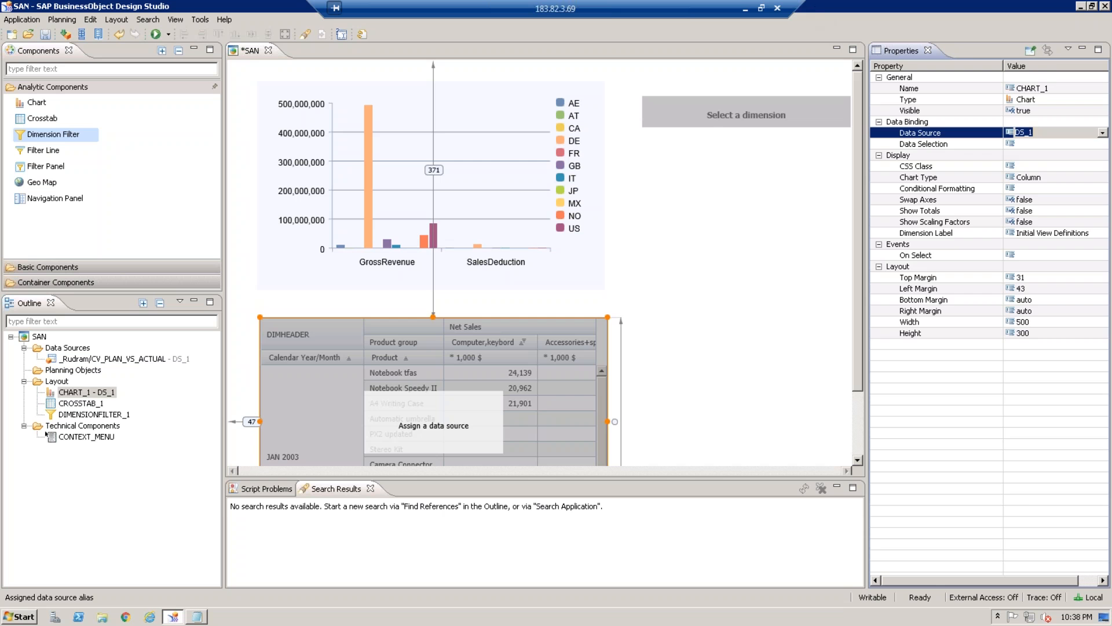
click(666, 164)
click(542, 320)
click(1053, 134)
click(1043, 133)
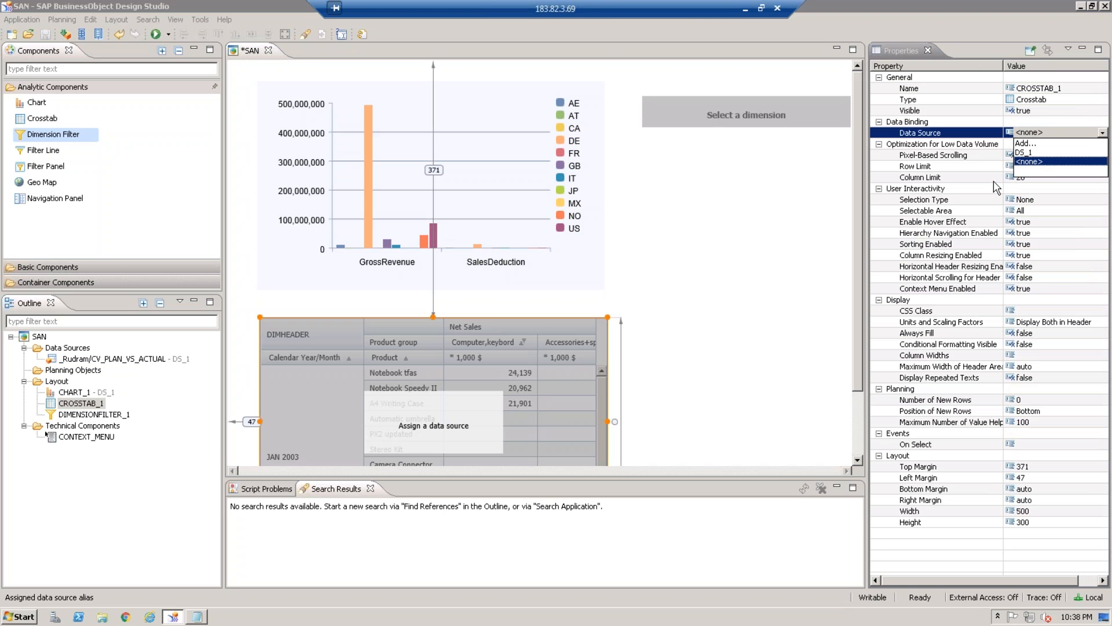
click(1033, 152)
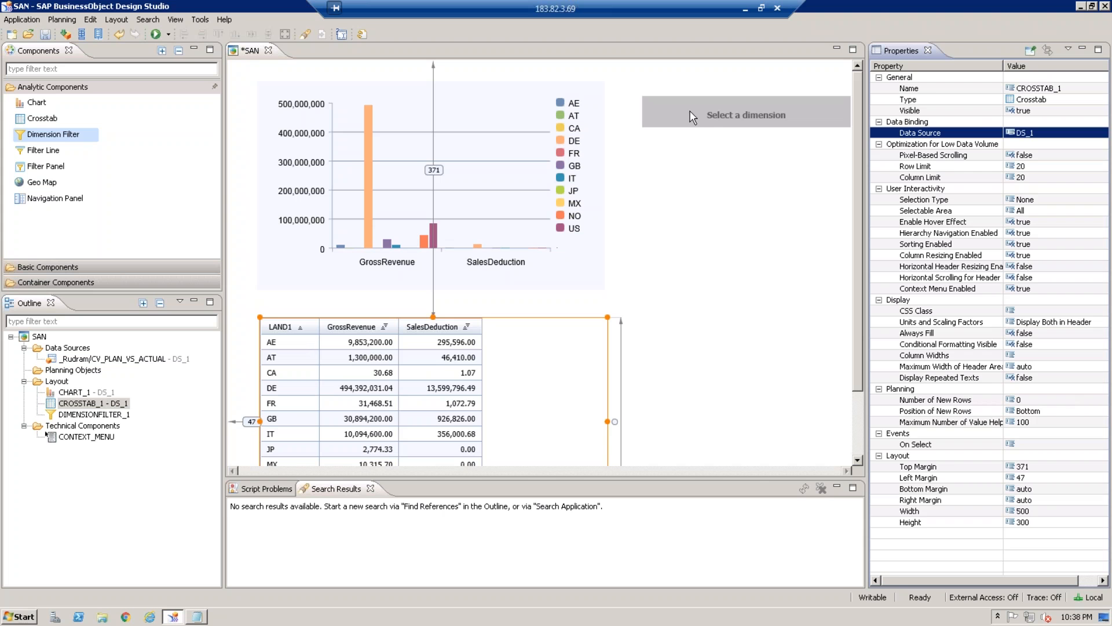
Move the dimension filter closer to the chart, to a top margin of about 48 and left margin of about 569.
drag(699, 116, 665, 118)
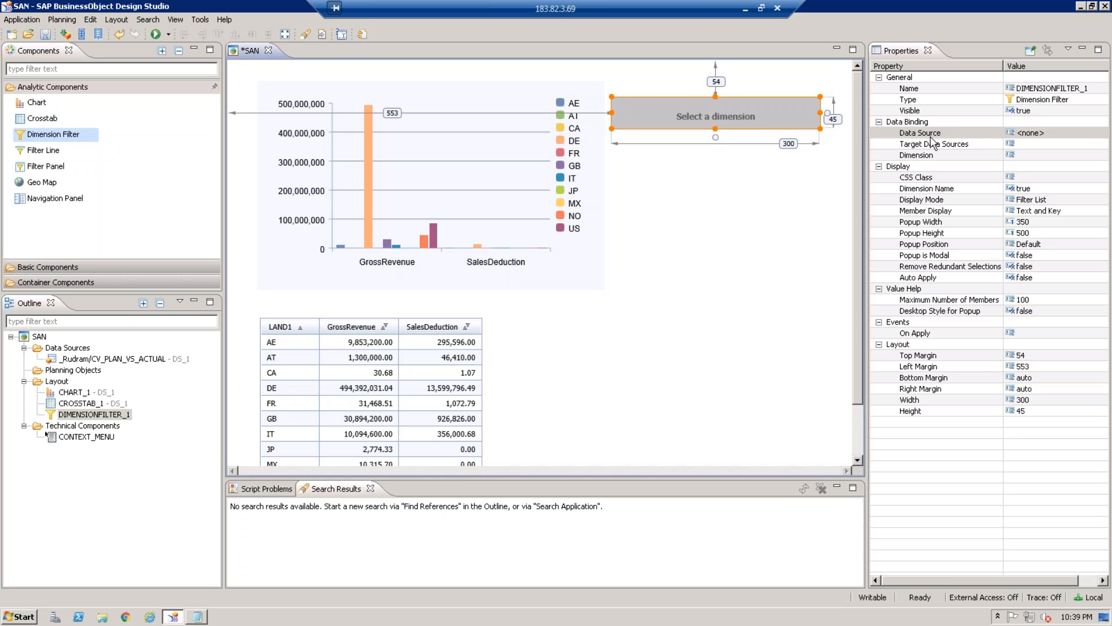
click(577, 132)
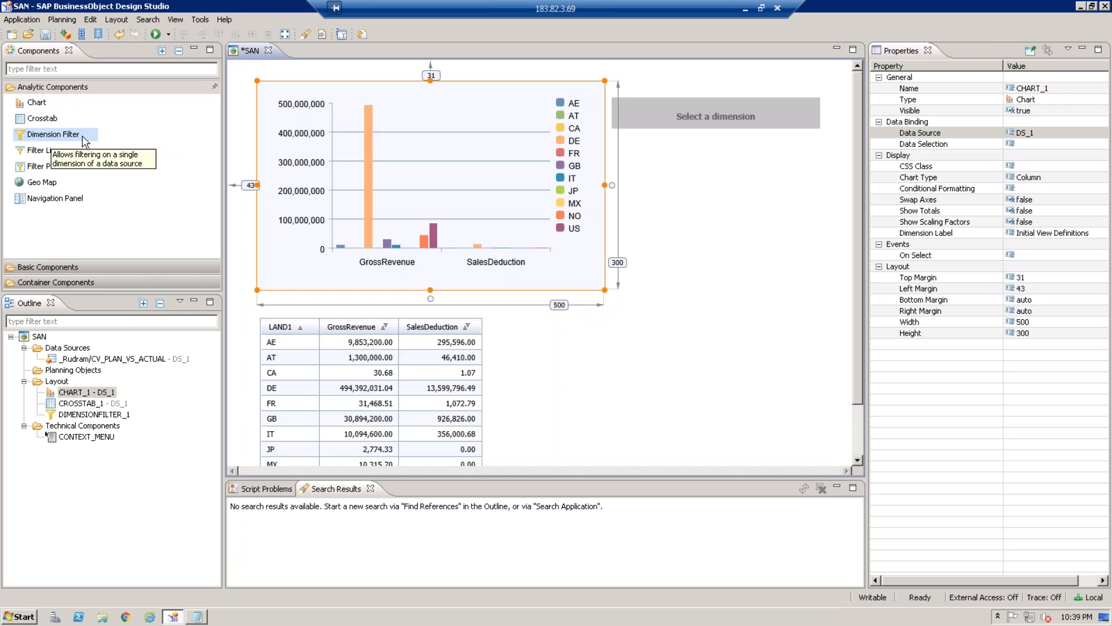
click(699, 118)
drag(695, 106, 703, 107)
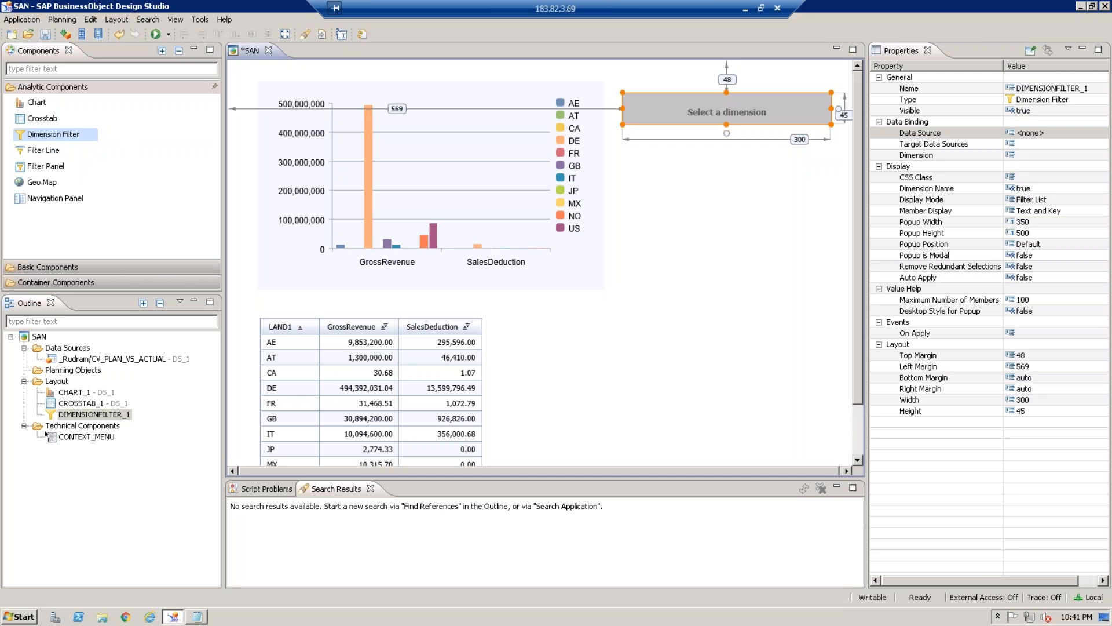
click(1087, 33)
Restrict the chart's data selection to the GrossRevenue measure for LAND1 member CA.
click(590, 96)
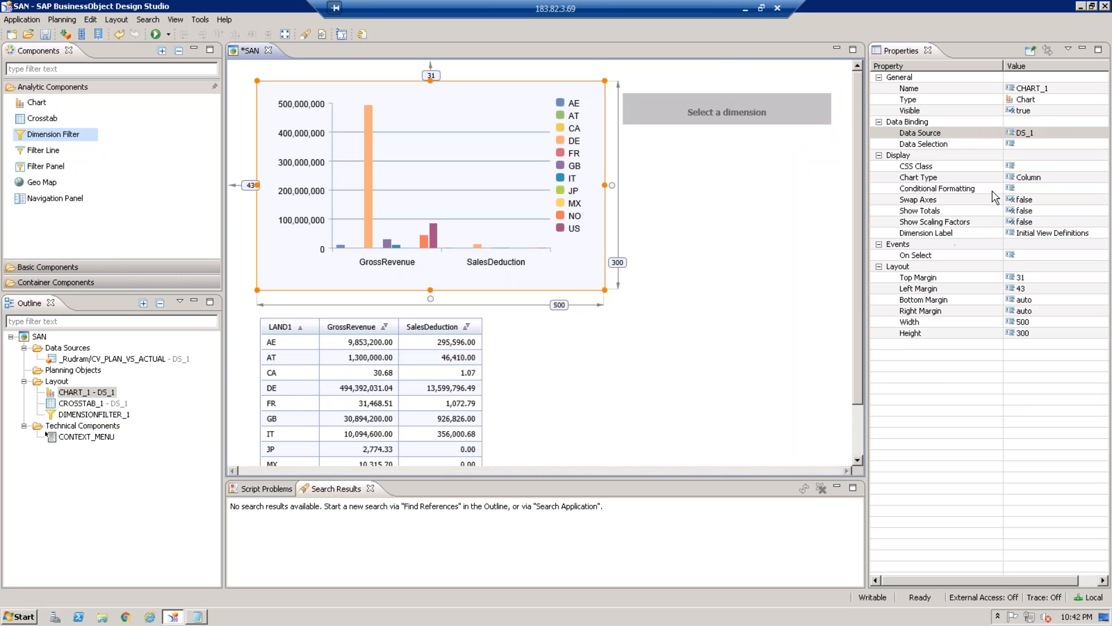
click(1080, 145)
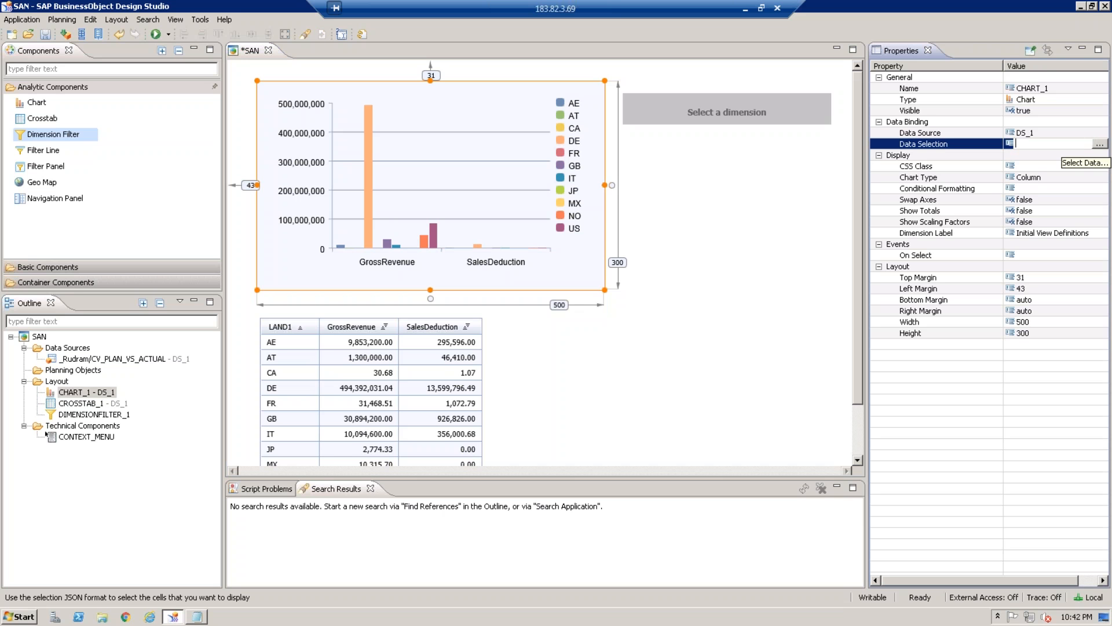
click(1099, 144)
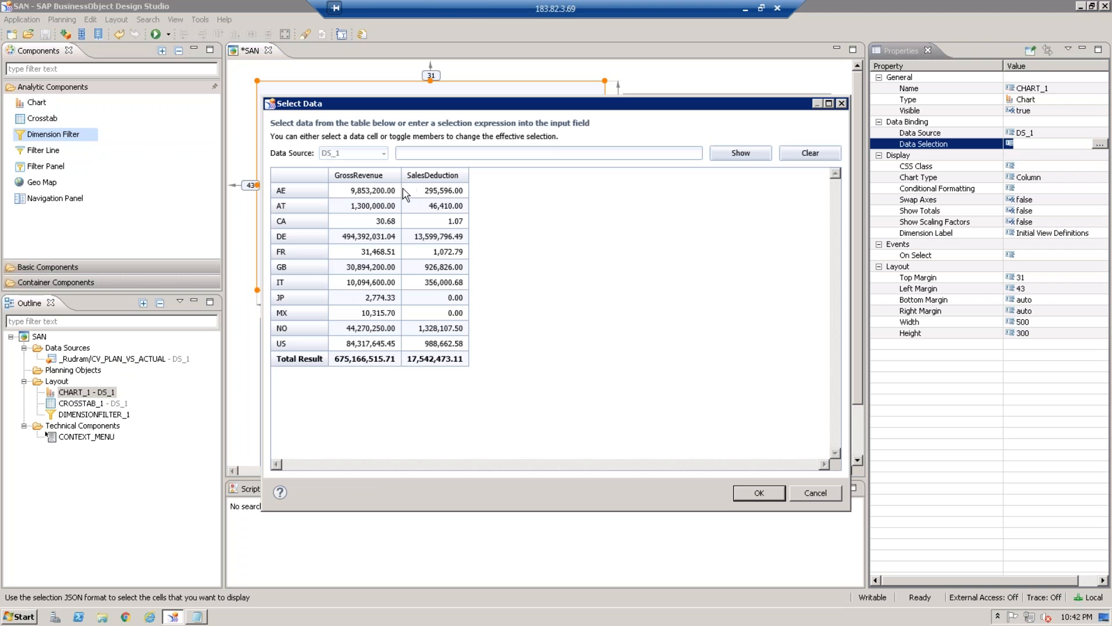
click(368, 174)
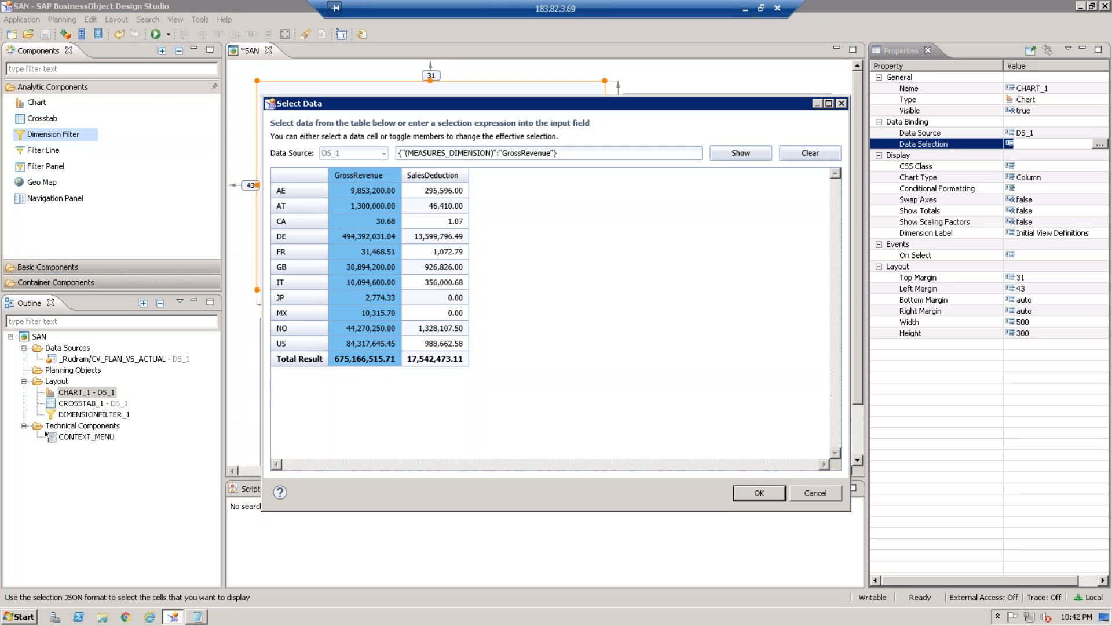
click(285, 221)
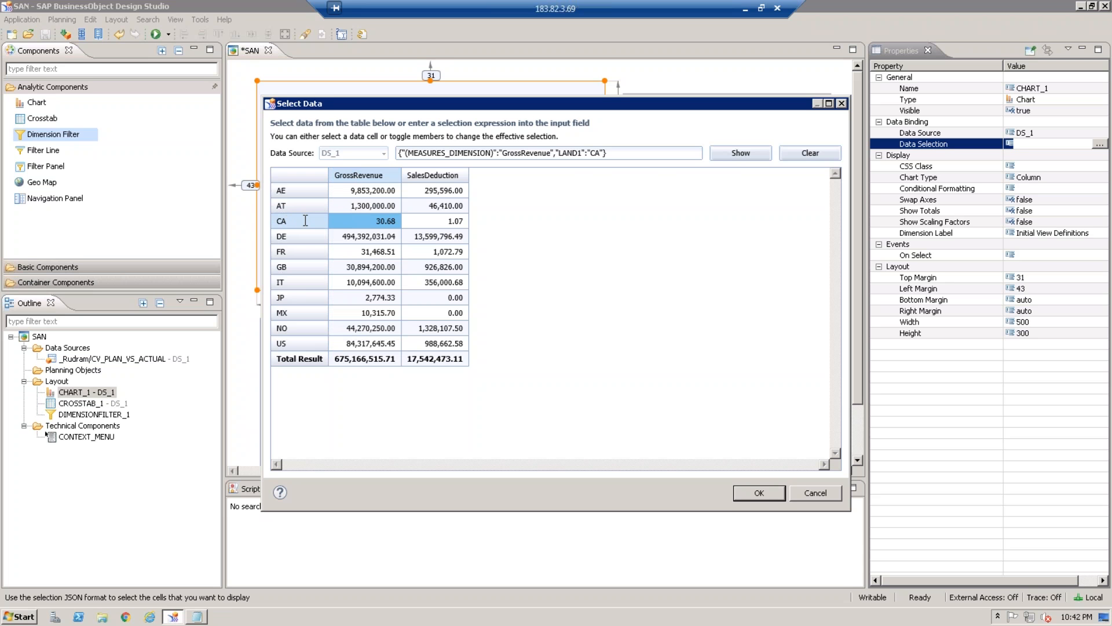
click(756, 493)
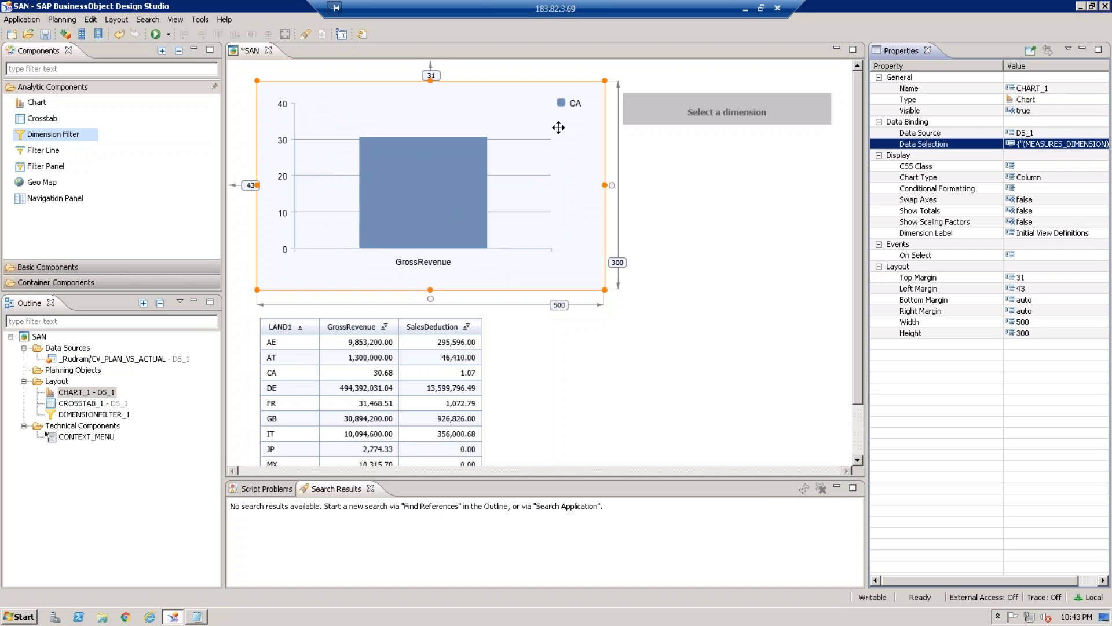
Review the rows and columns in the initial view of data source DS_1 and close it without changes.
right_click(118, 359)
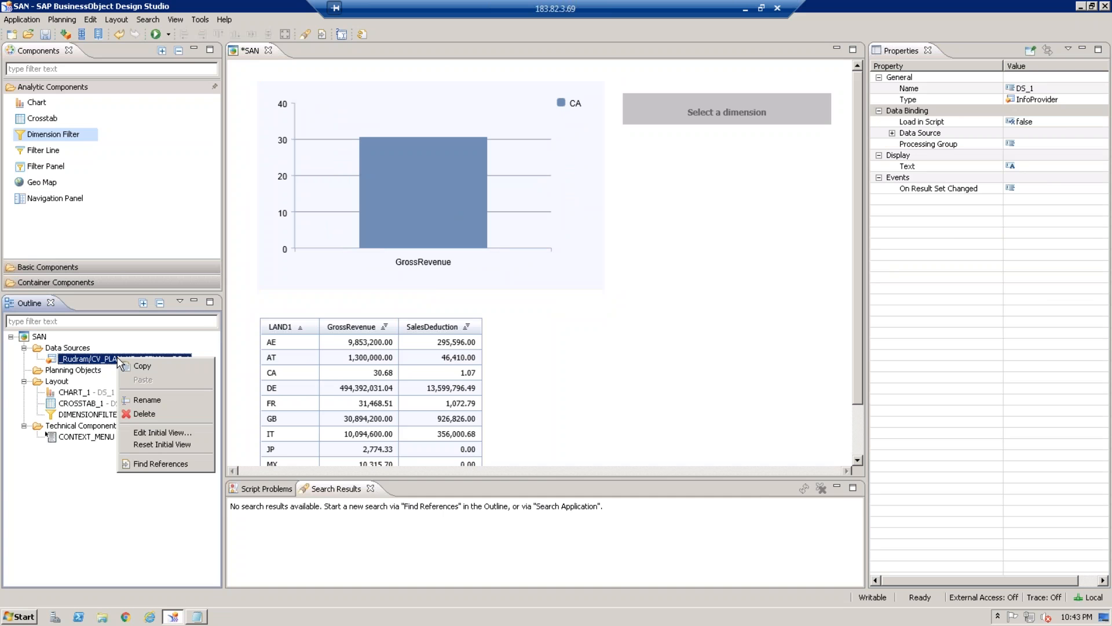
click(673, 270)
click(597, 174)
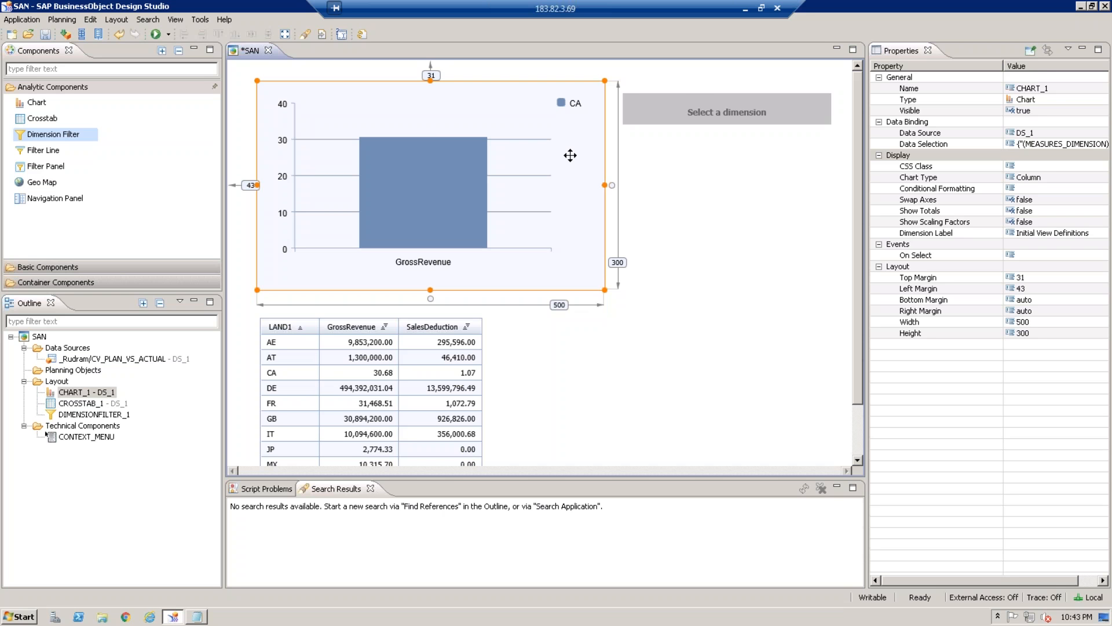
right_click(116, 361)
click(159, 433)
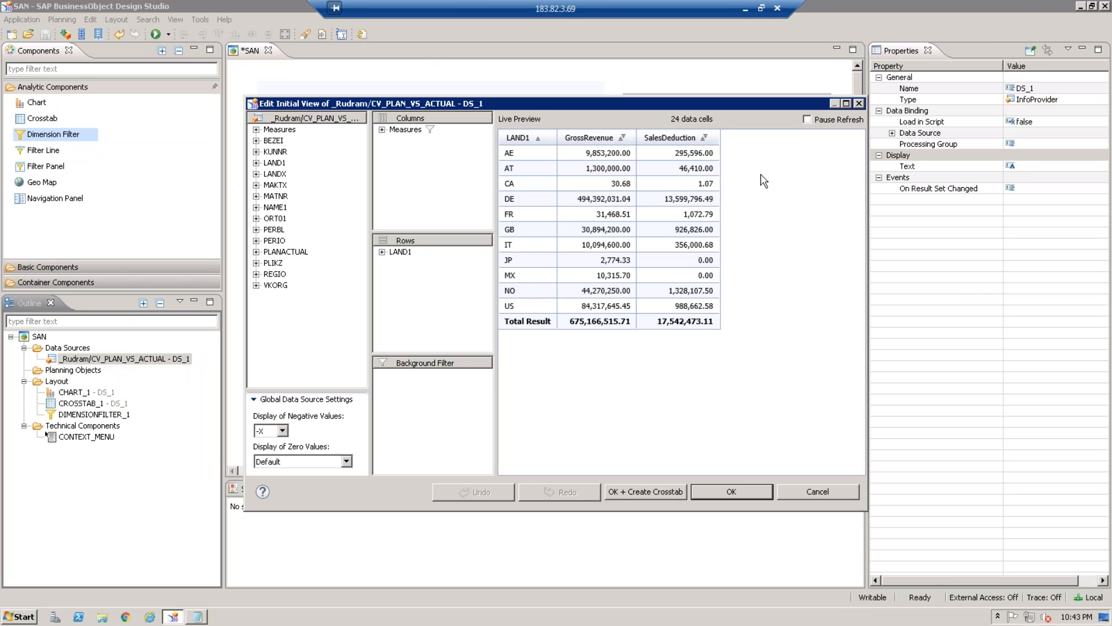
click(858, 104)
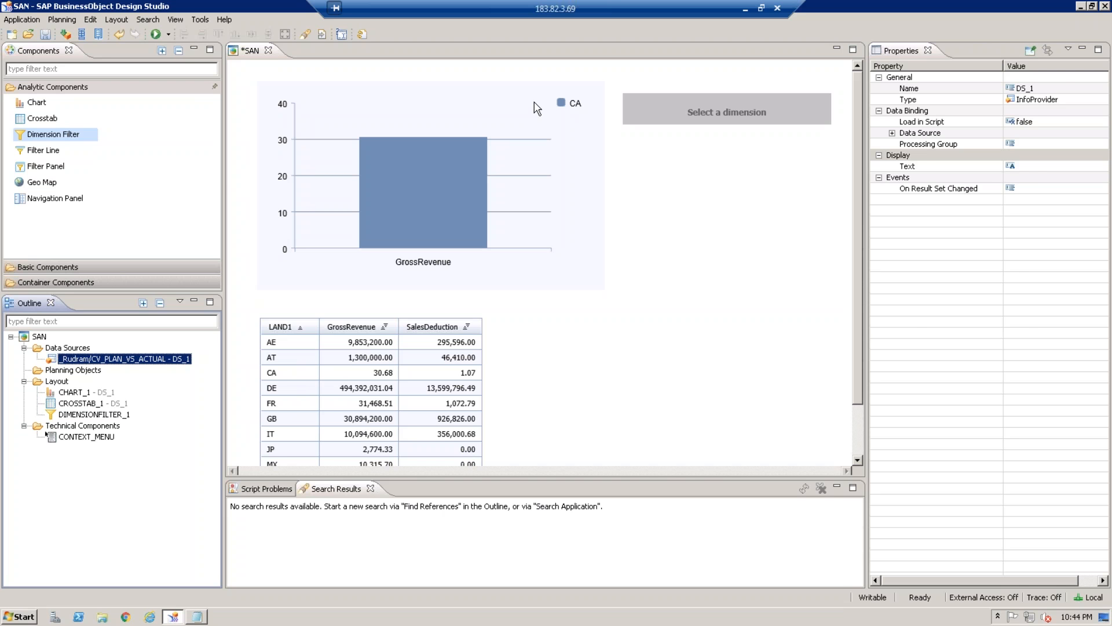
Examine the chart's data selection expression and the data binding properties of the dimension filter.
click(537, 108)
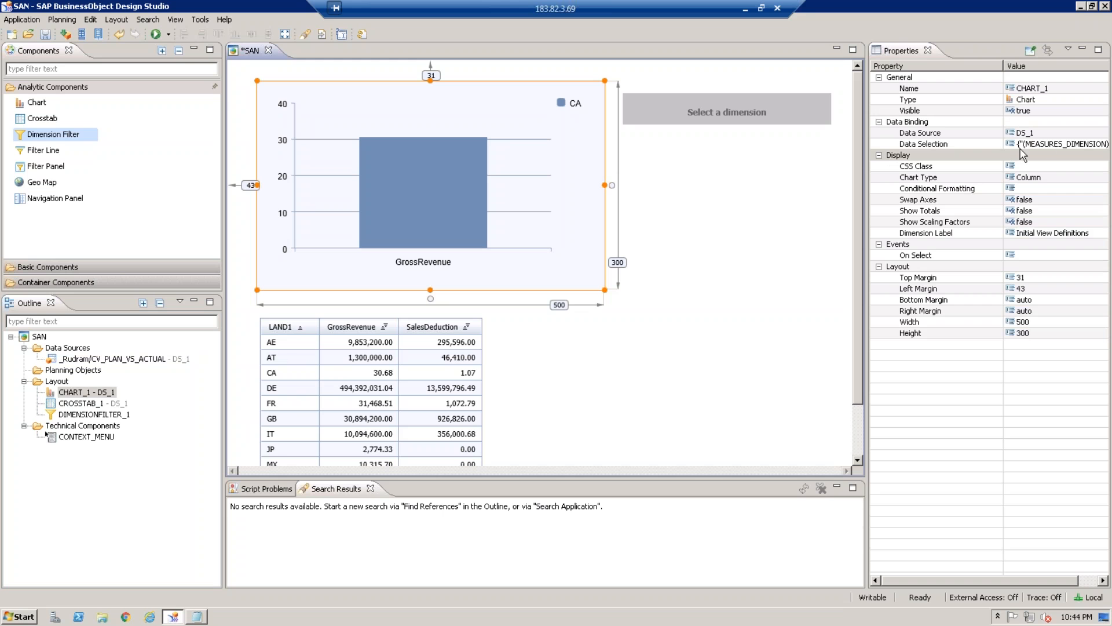
click(1052, 144)
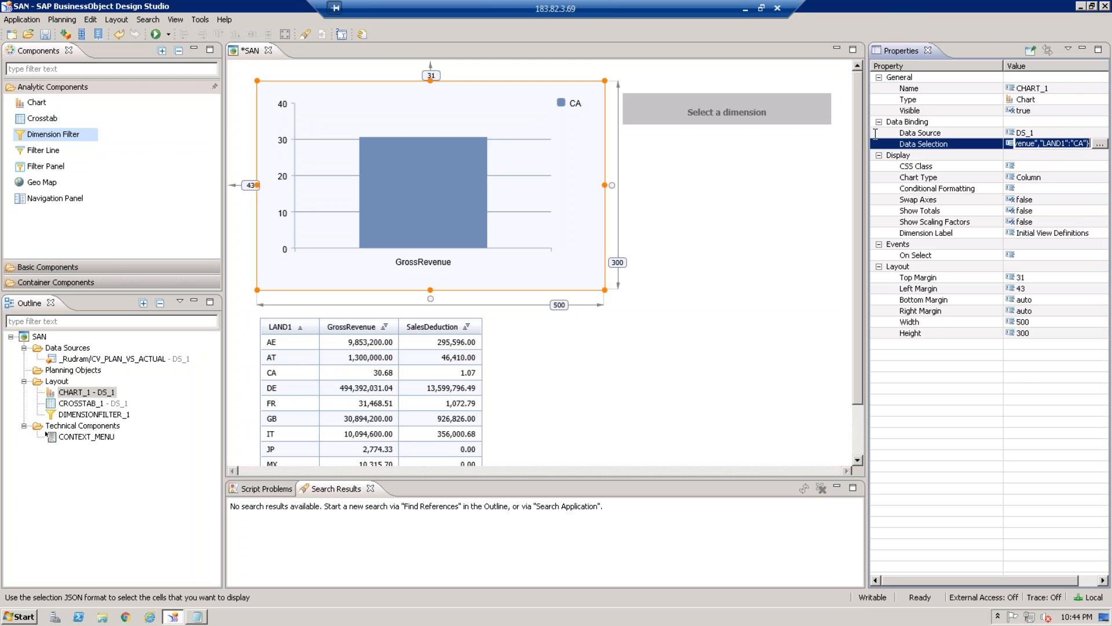
click(675, 128)
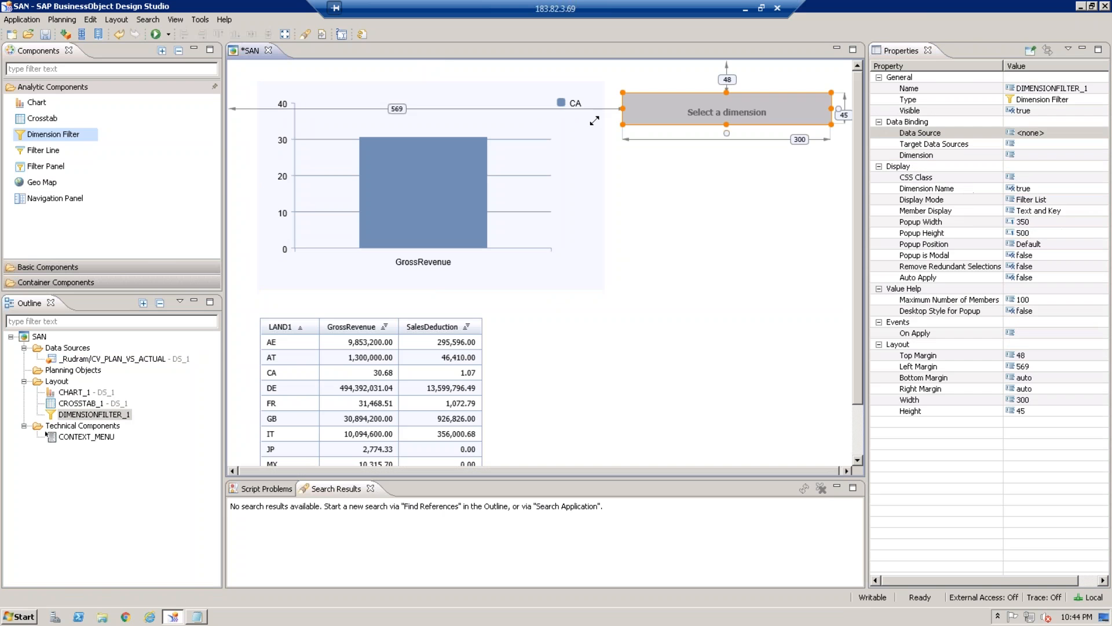
click(596, 120)
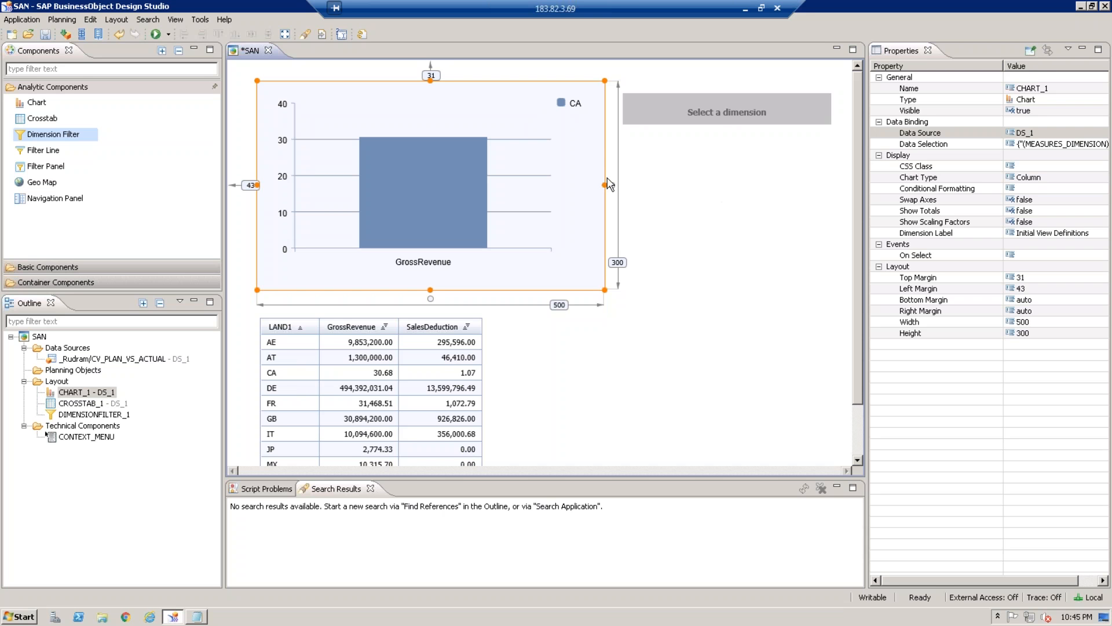
click(716, 113)
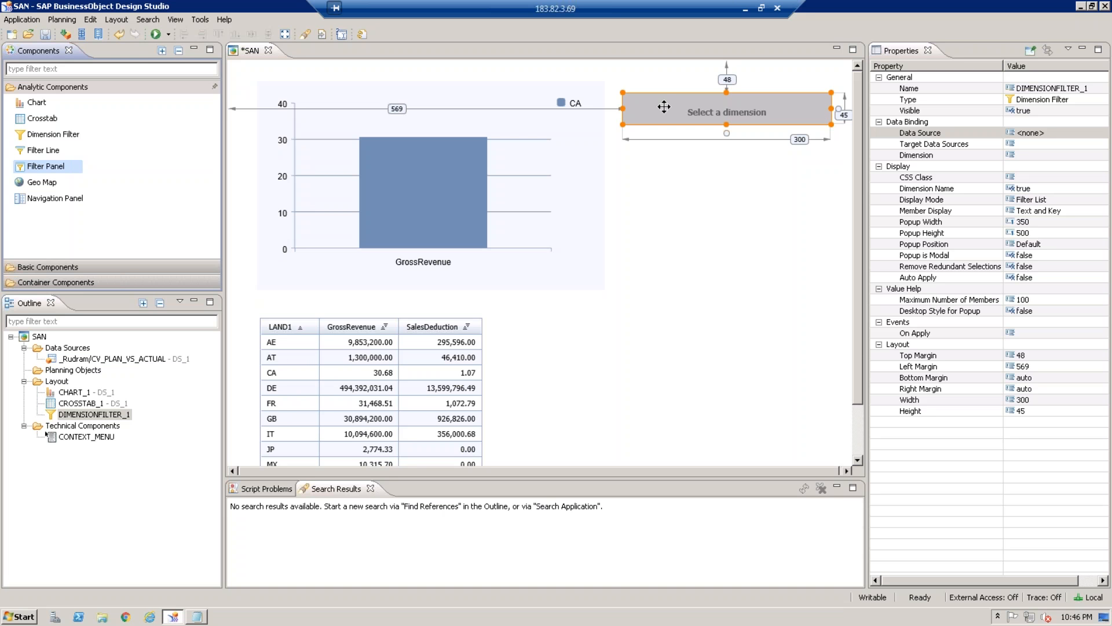
click(43, 153)
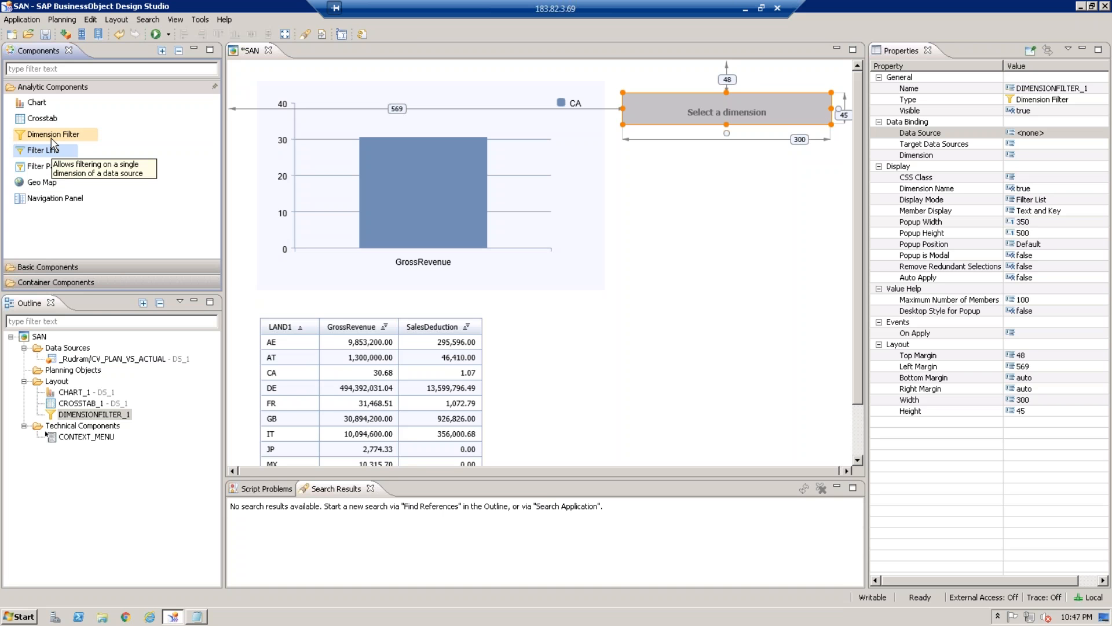
click(52, 137)
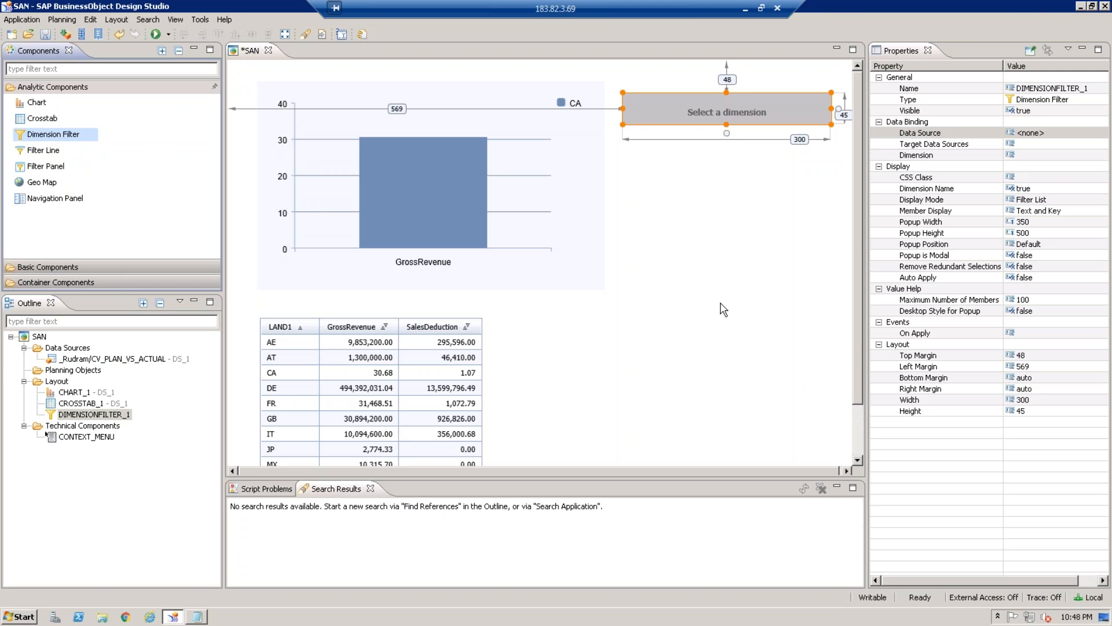
mouse_move(1016, 22)
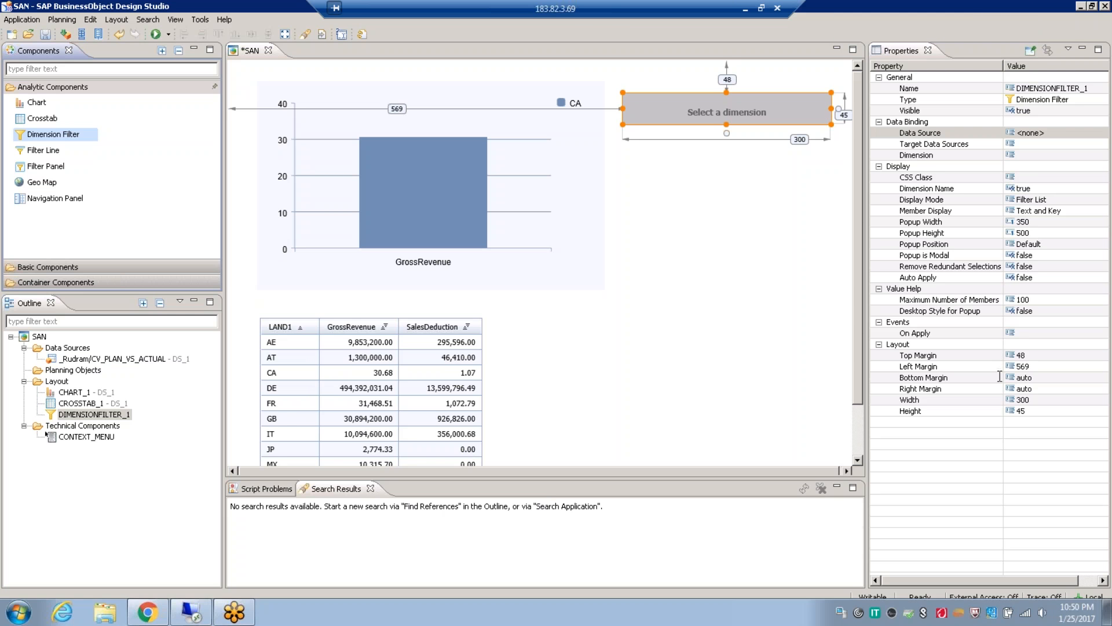
click(759, 260)
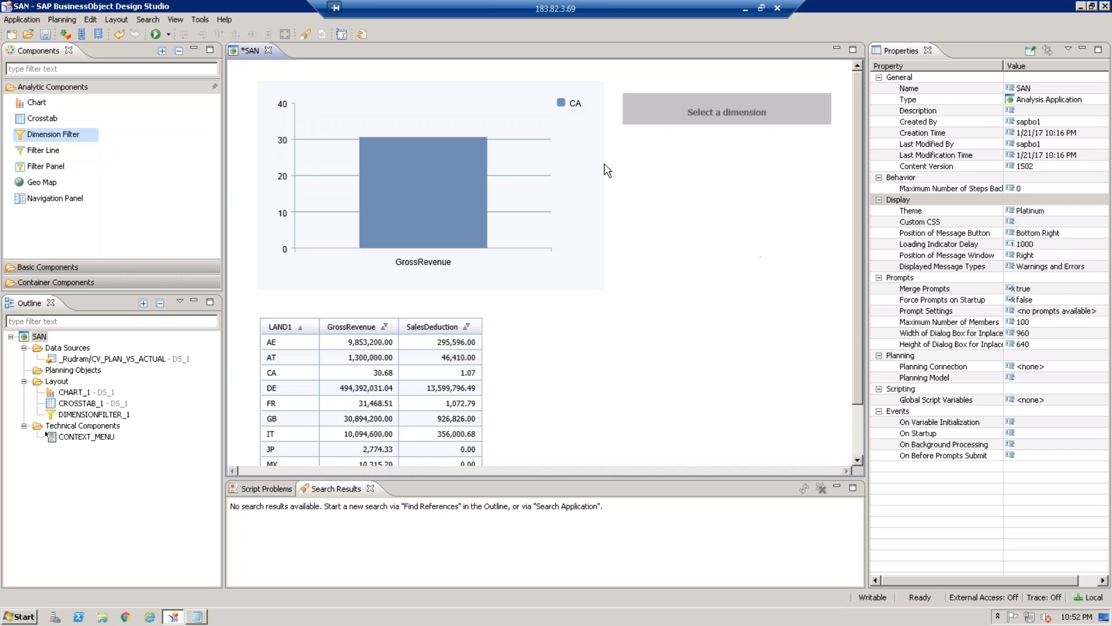
click(570, 149)
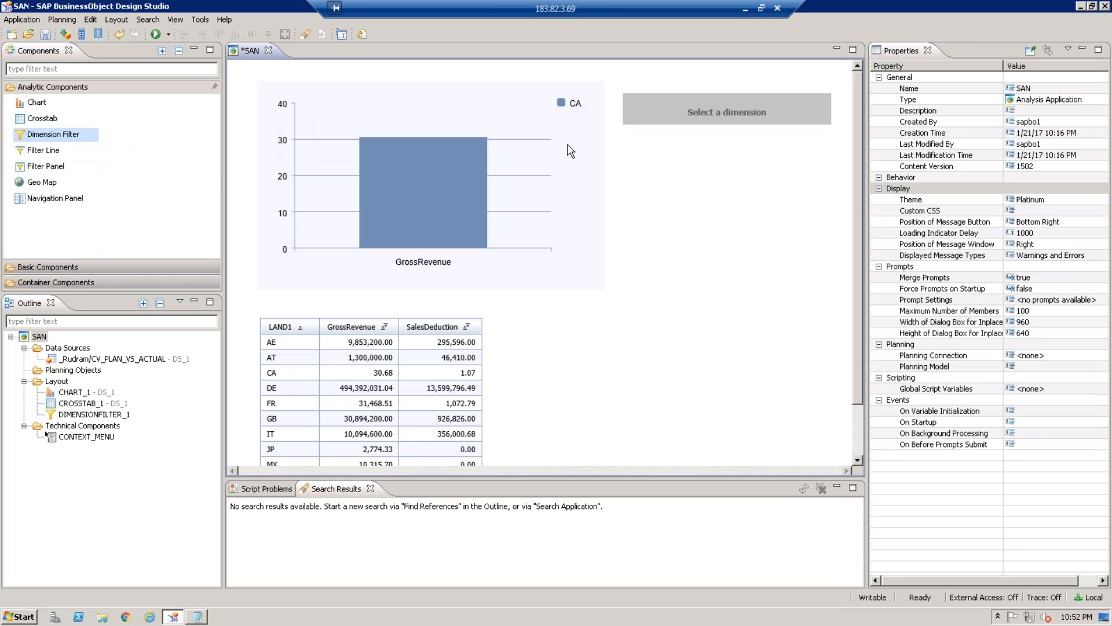
Compare the properties and events of the crosstab, chart and dimension filter, including the crosstab's On Select script, without changing them.
click(453, 346)
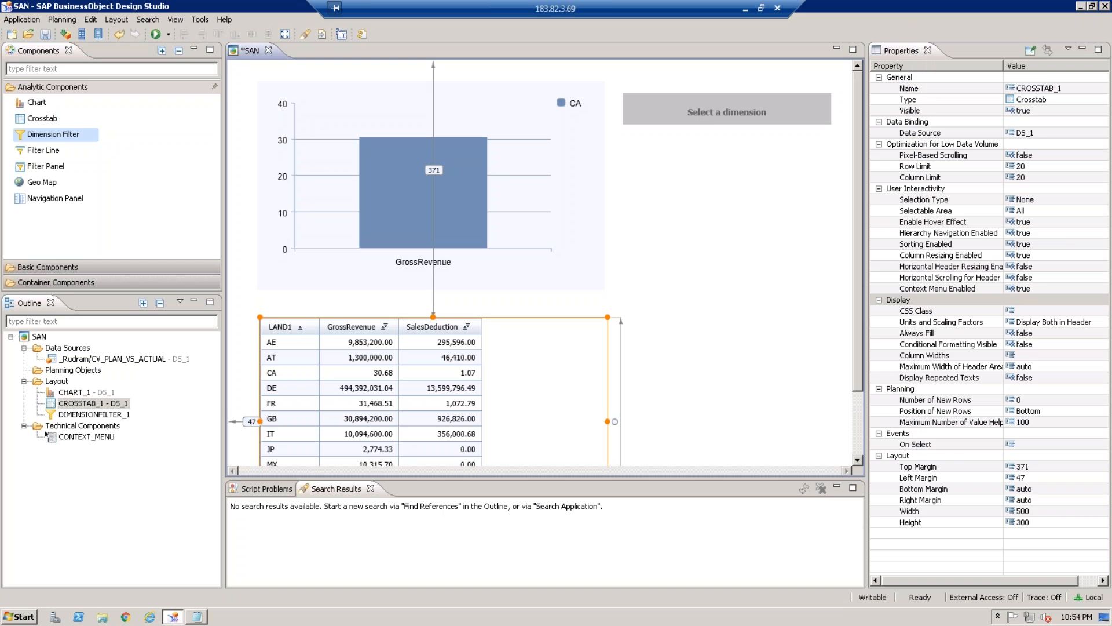
click(581, 155)
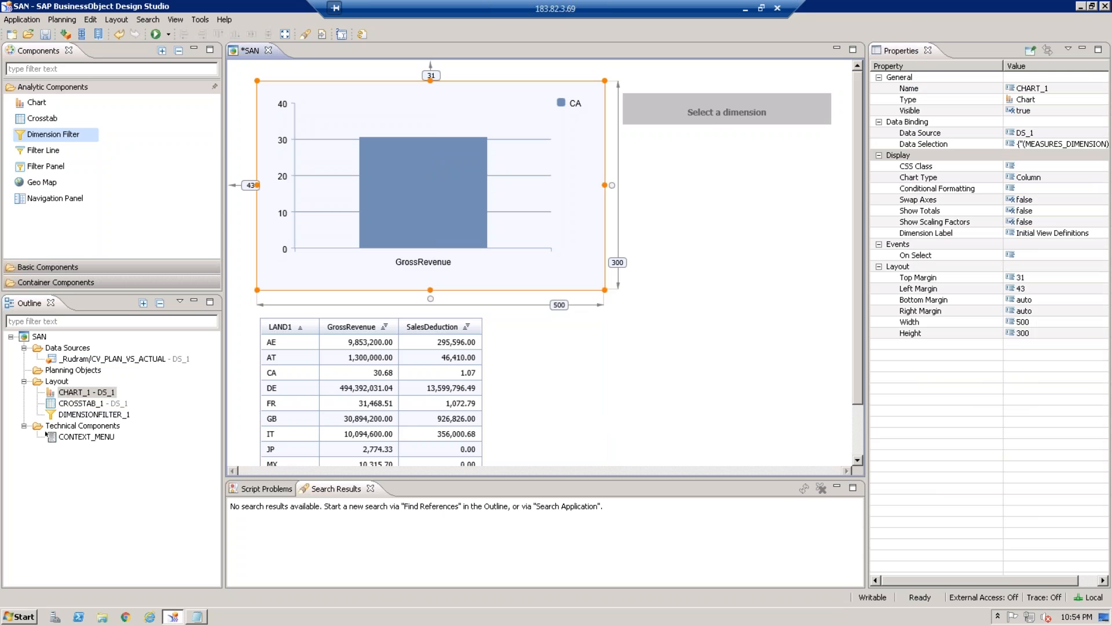
click(667, 110)
click(573, 130)
click(951, 256)
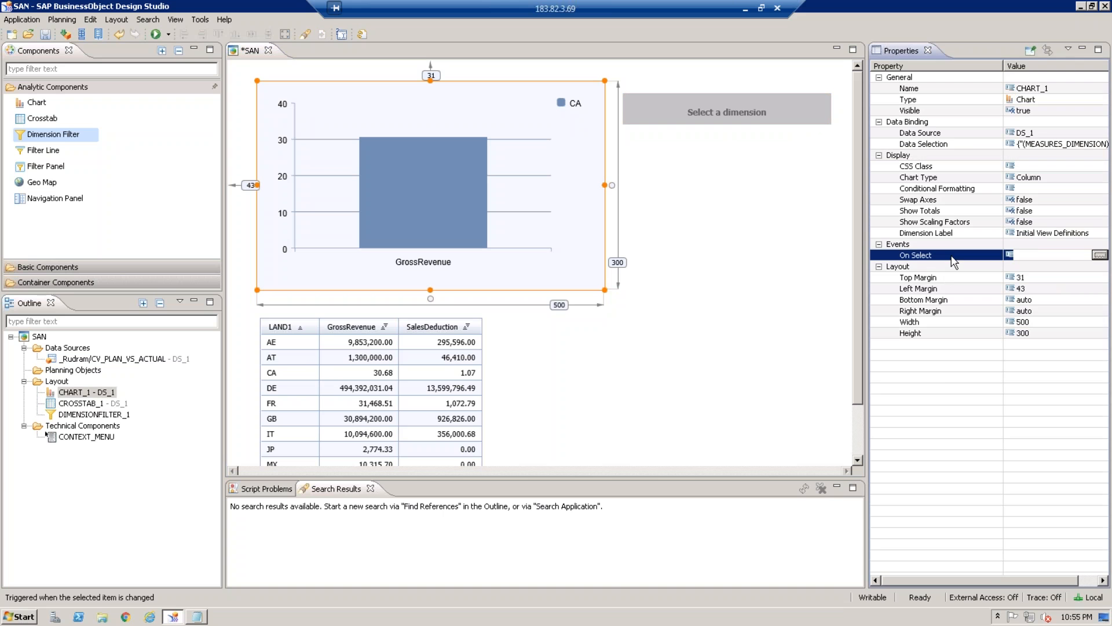
click(756, 124)
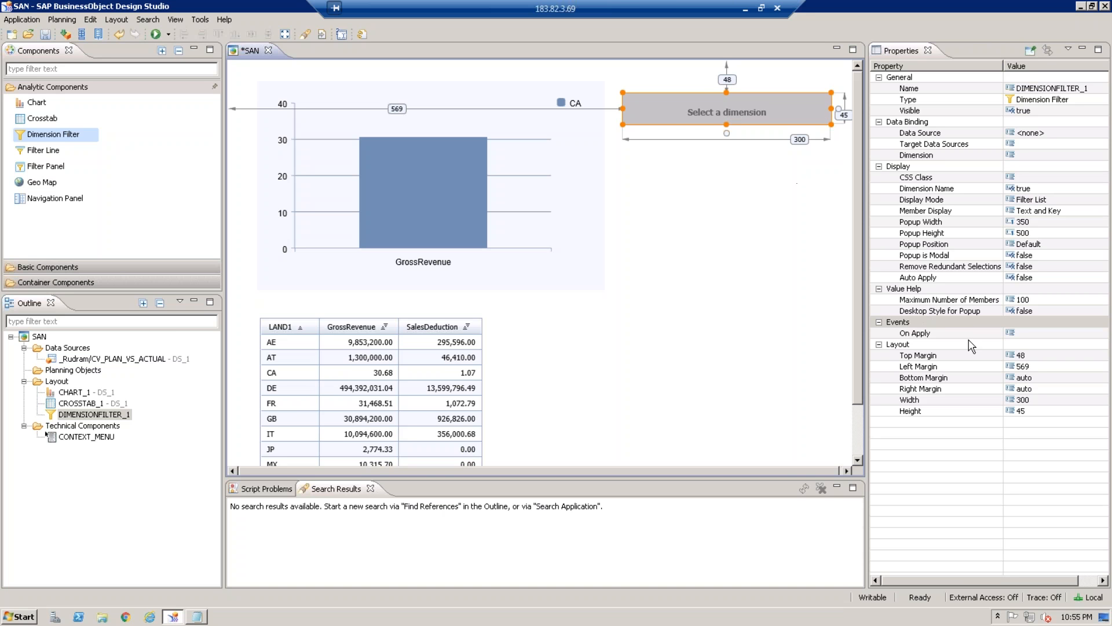
click(557, 174)
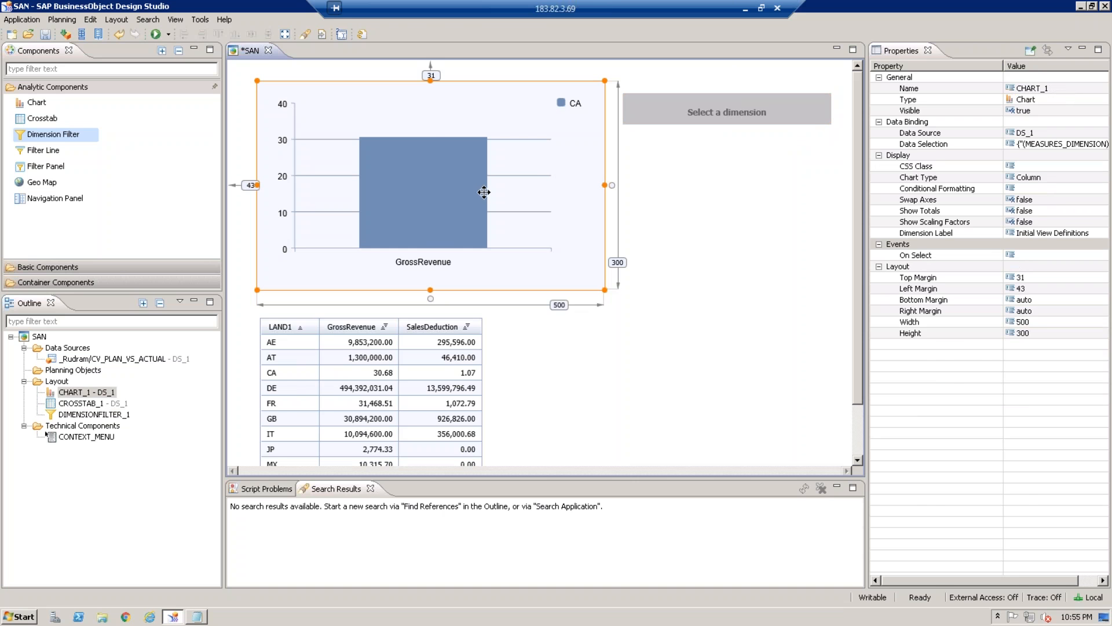
click(471, 374)
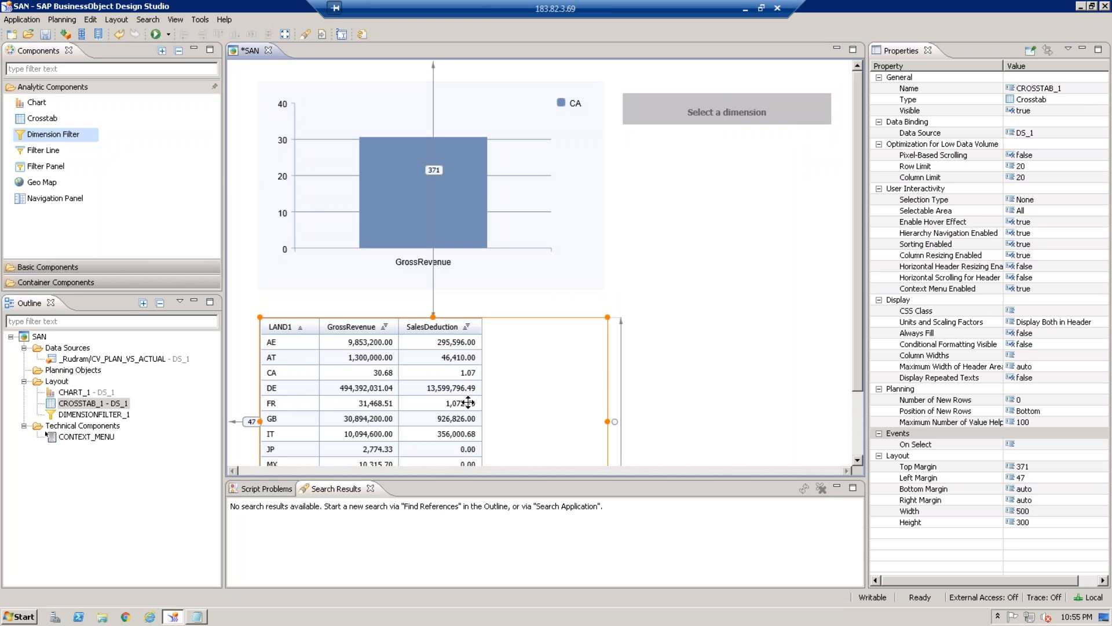
click(1097, 444)
click(1099, 444)
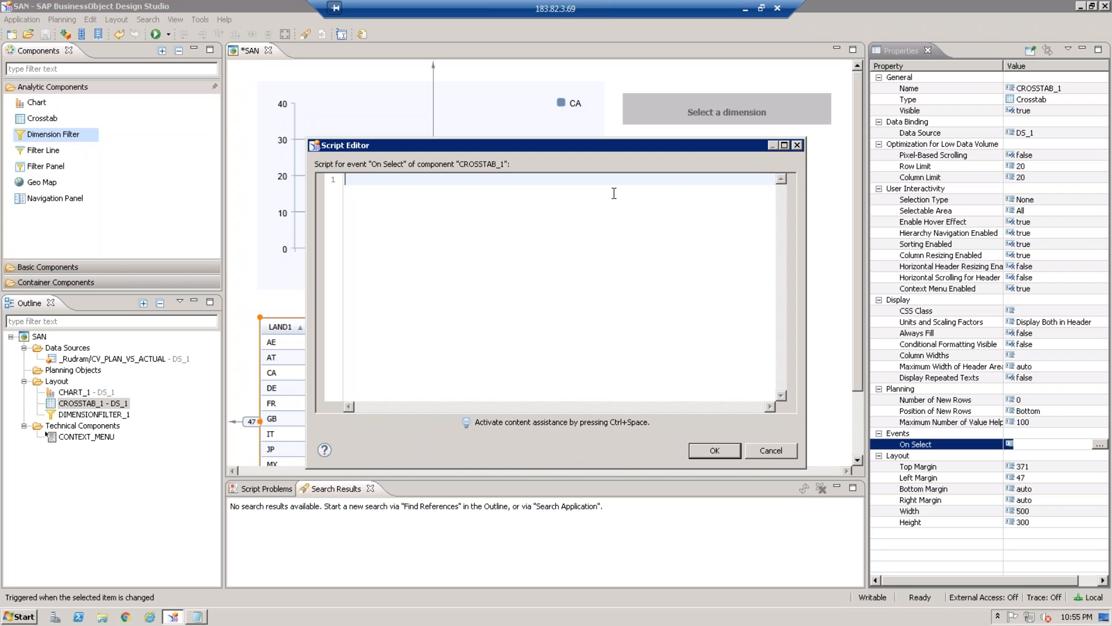
click(797, 146)
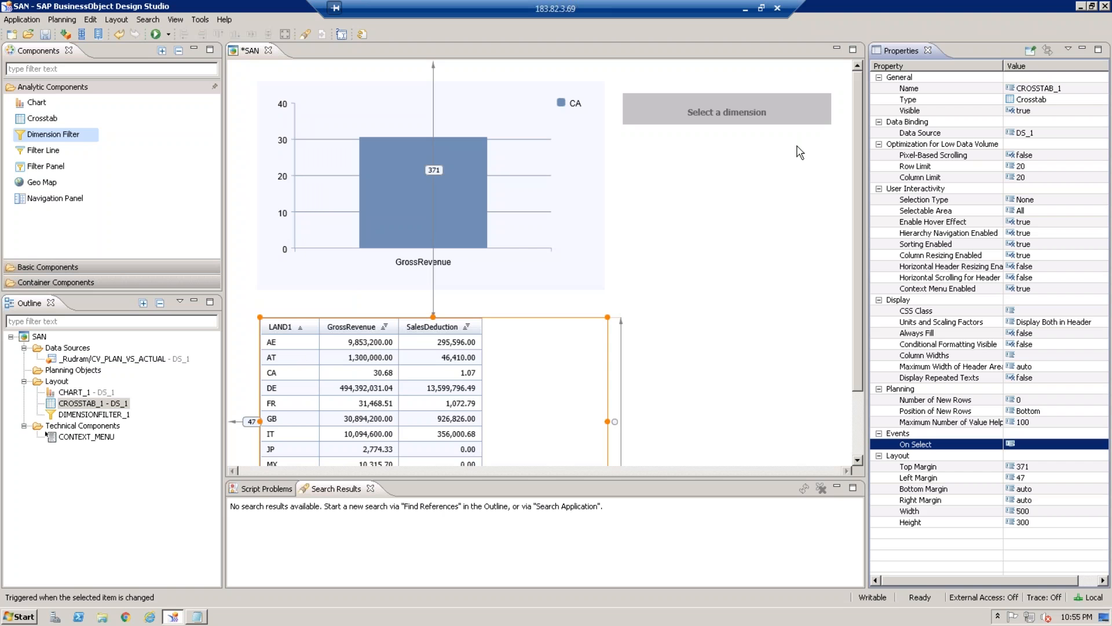
Script the chart's On Select event with the statement CROSSTAB_1.setVisible(true);.
click(550, 184)
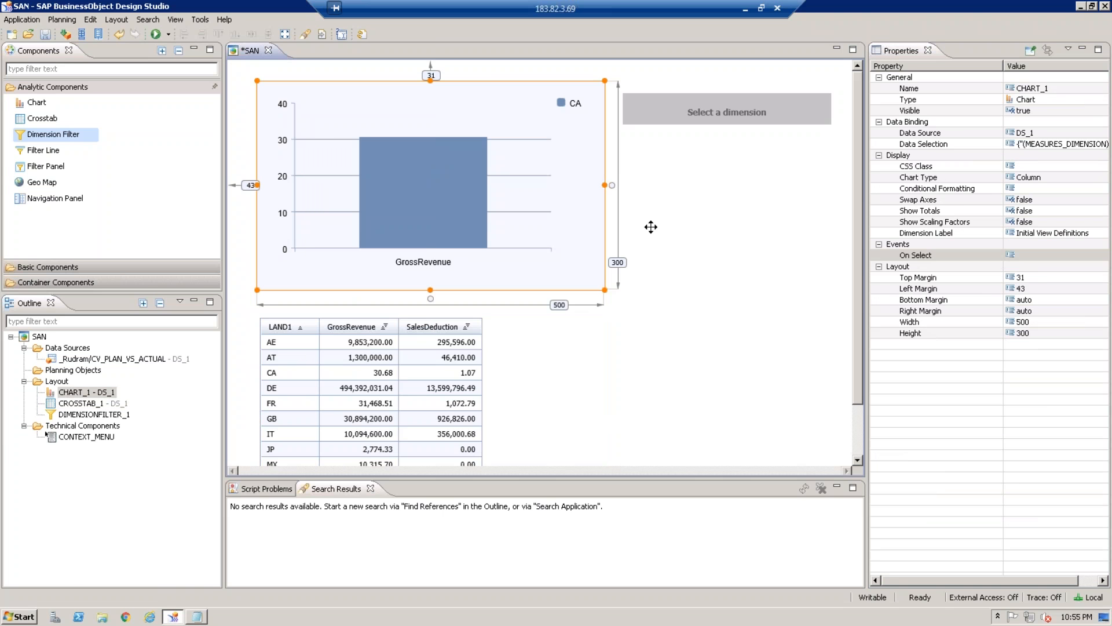
click(1065, 258)
click(1099, 255)
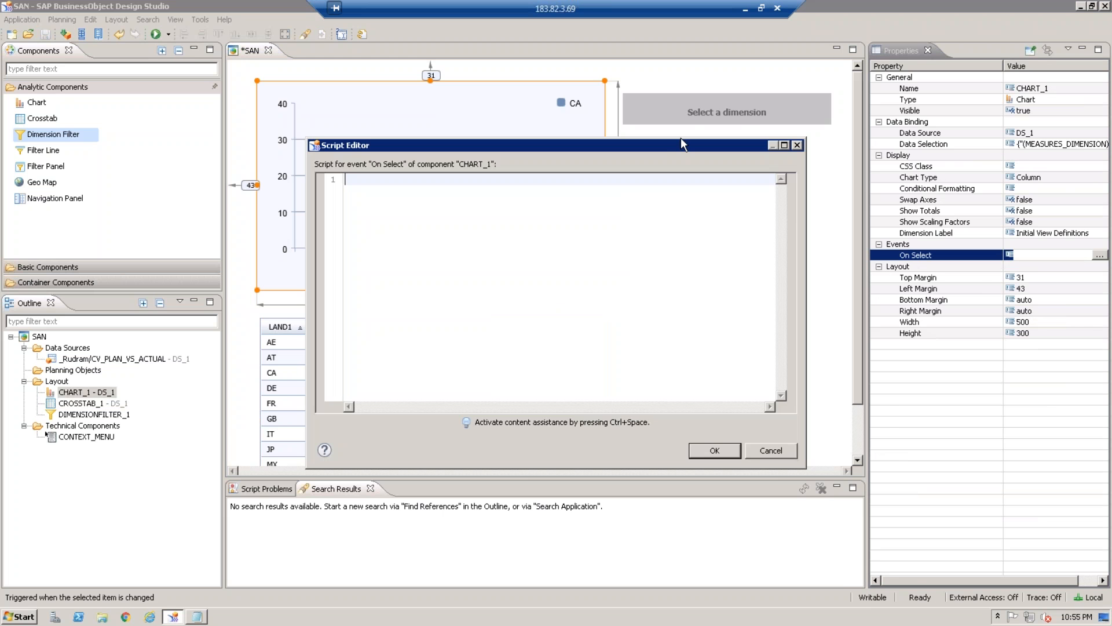
drag(680, 144, 959, 154)
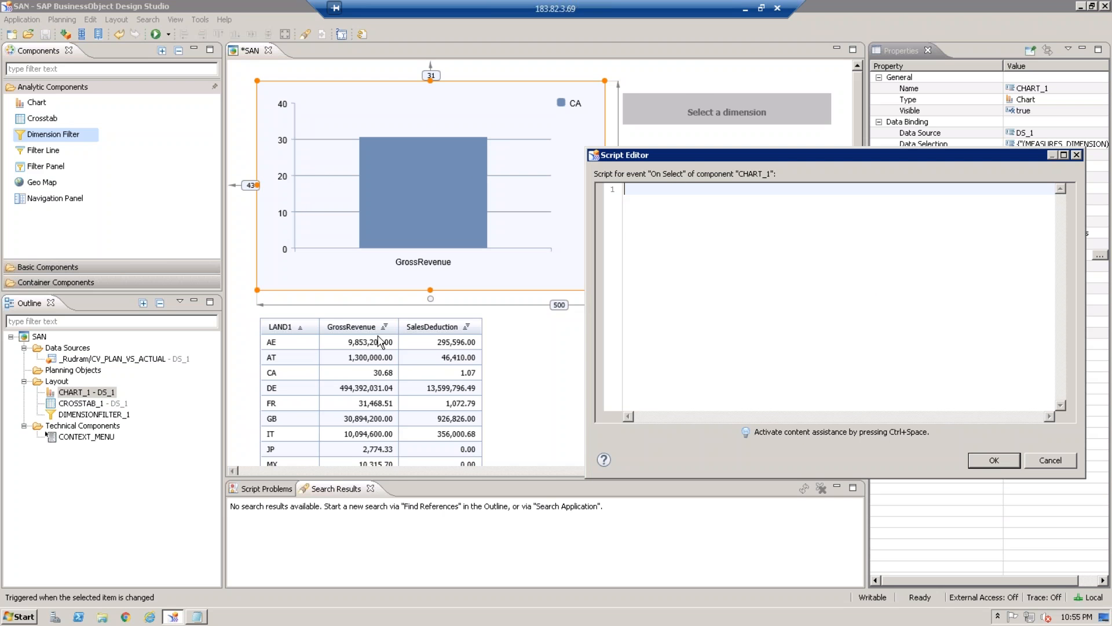
key(ctrl+space)
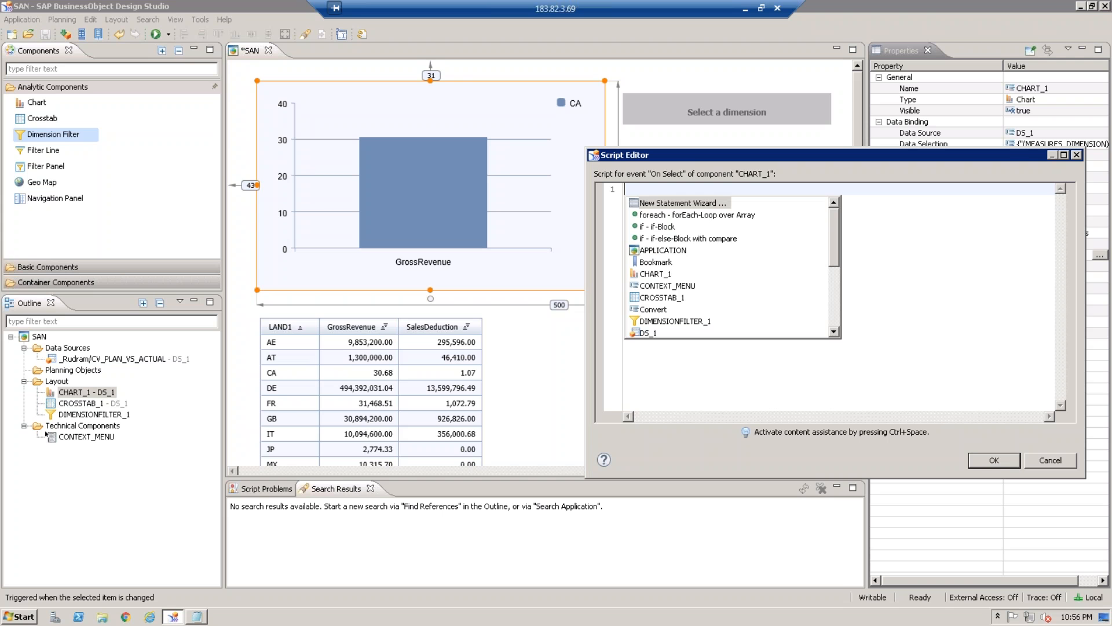
text(CROSSTAB_1)
key(Return)
text(.)
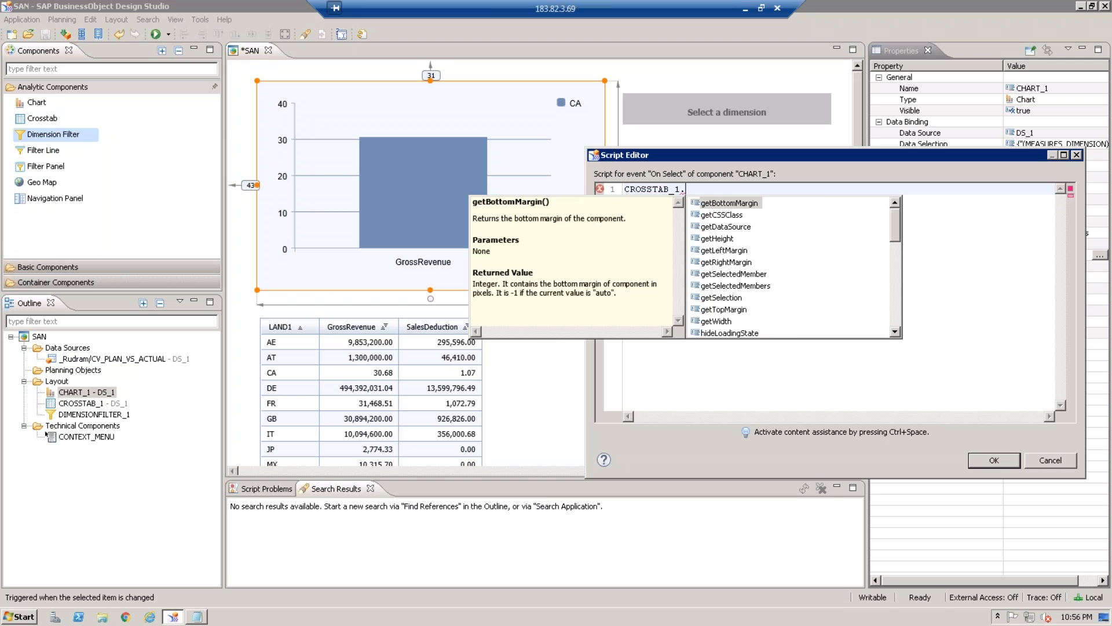
text(setv)
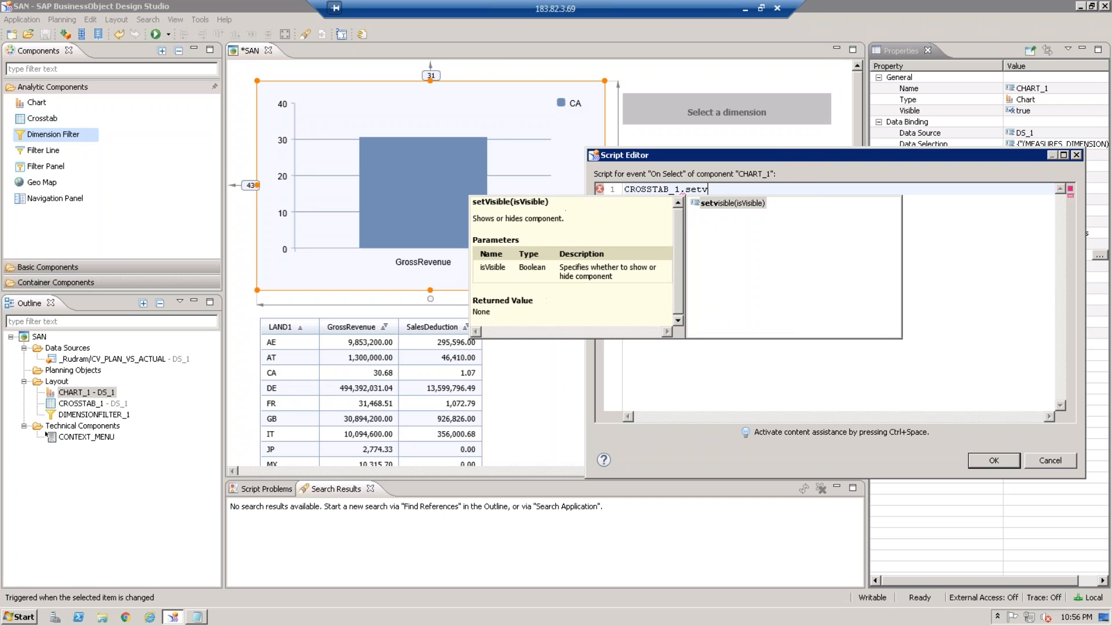
key(Return)
text(true))
text(;)
Change the setVisible argument in the chart's On Select script to false and accept the script.
key(BackSpace)
key(BackSpace)
key(BackSpace)
key(BackSpace)
text(false);)
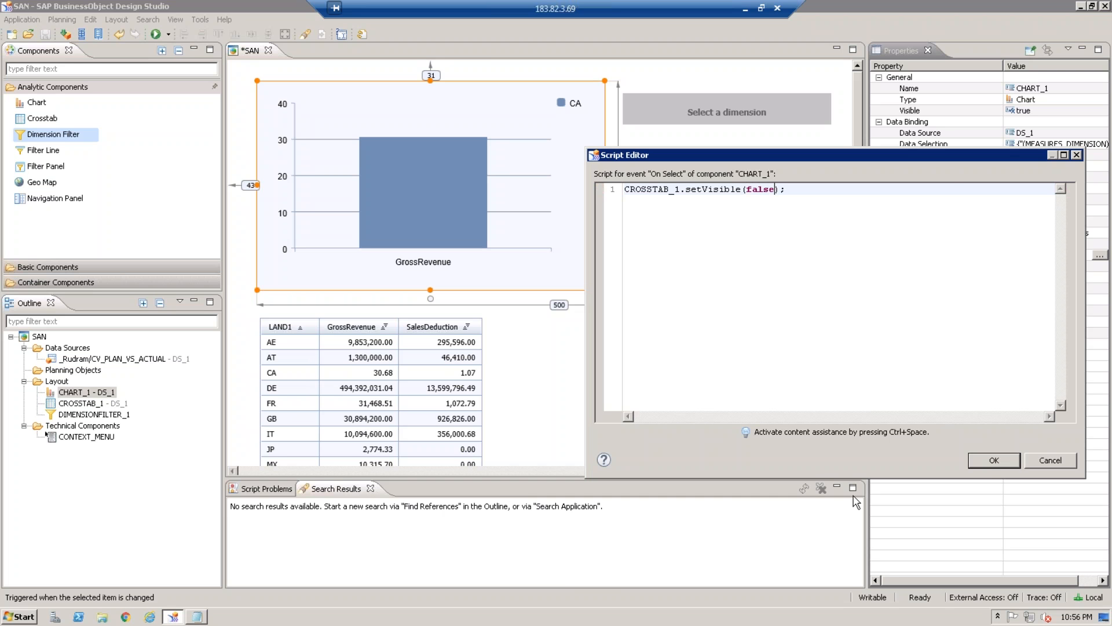
click(982, 458)
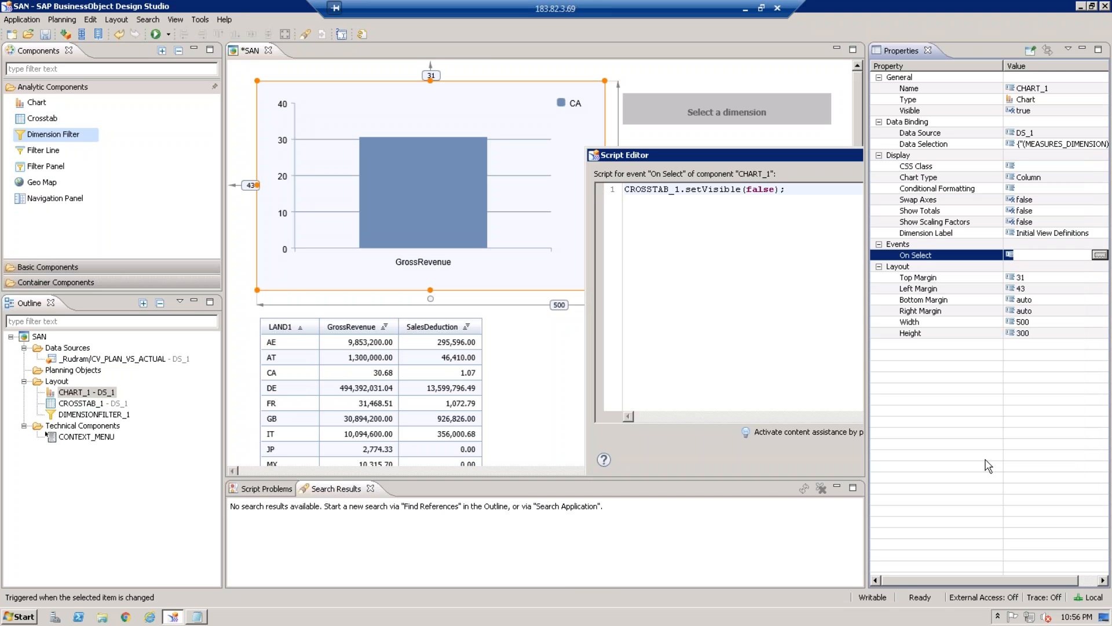
Run the application, select the chart's GrossRevenue column to test the On Select script, and close the preview.
click(156, 34)
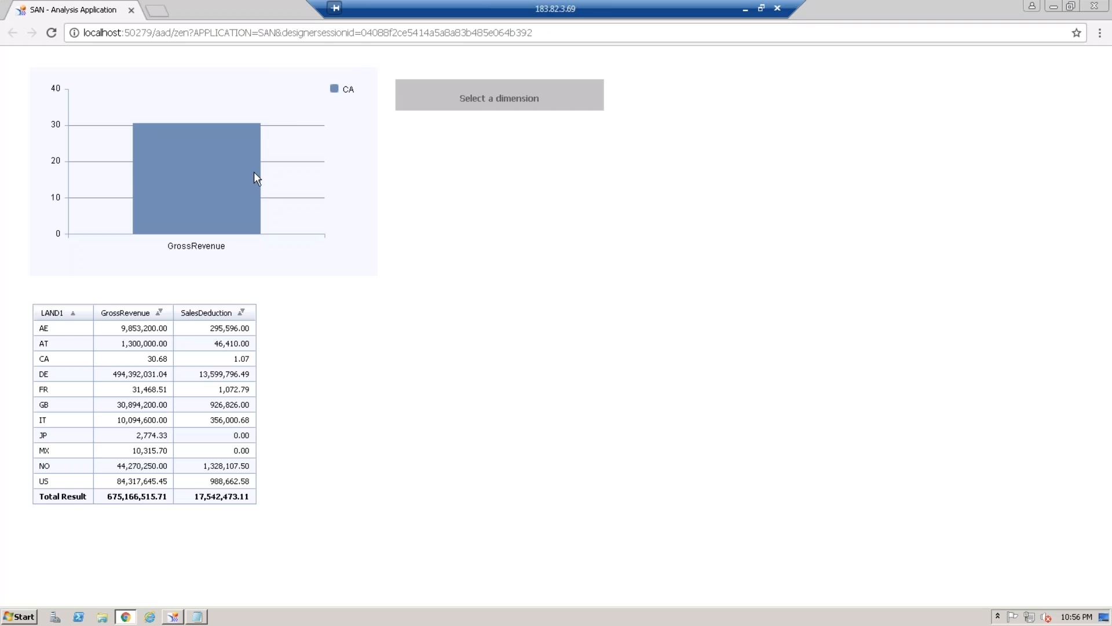
click(206, 156)
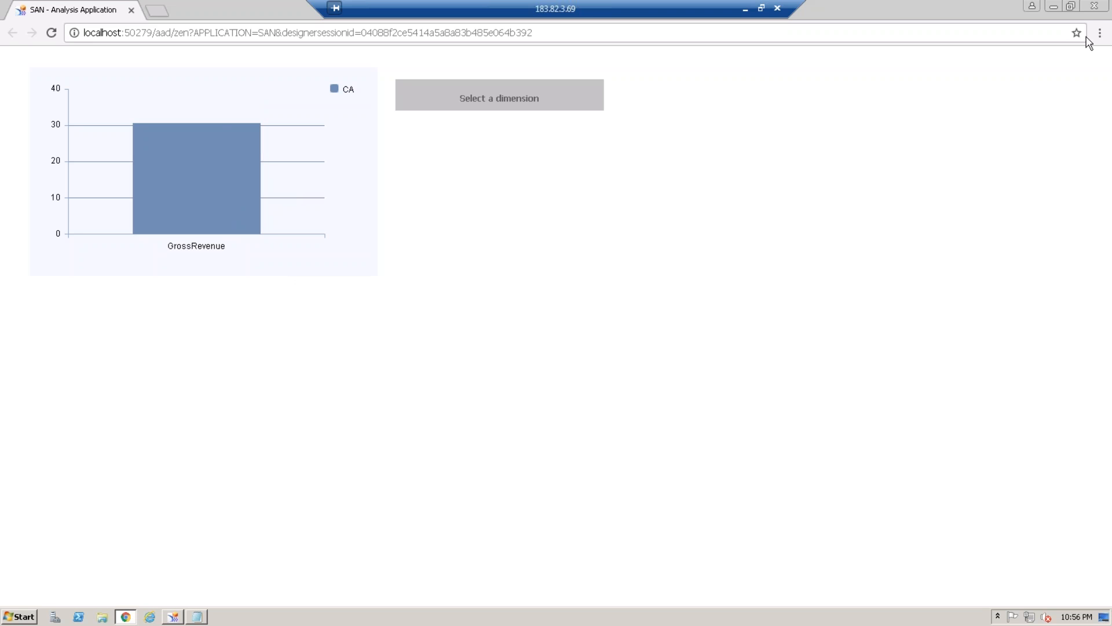
click(1094, 8)
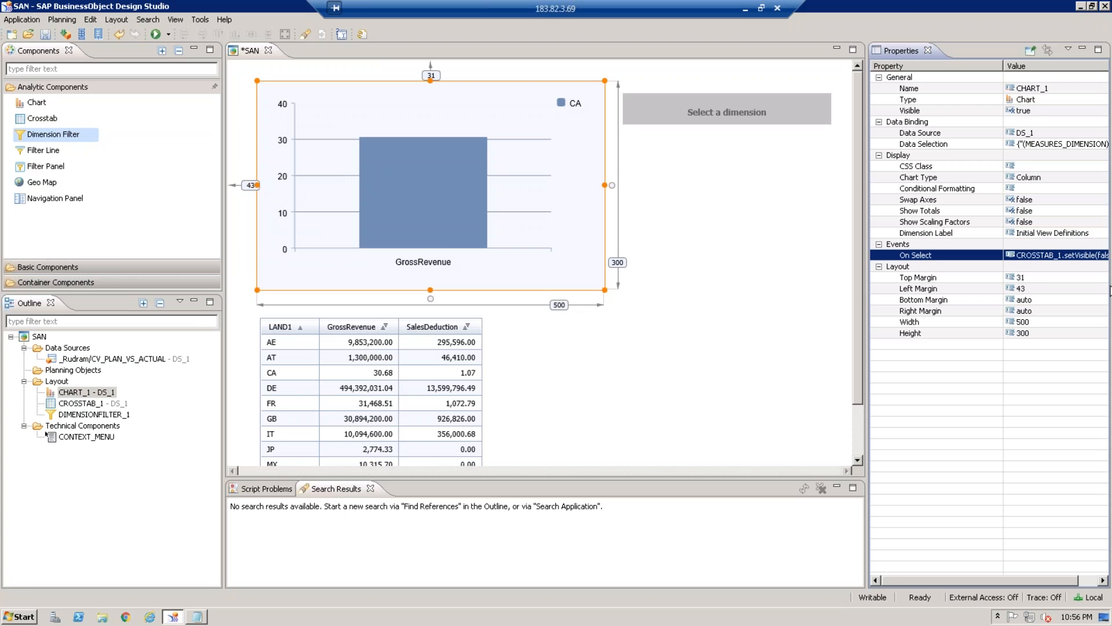
Review the chart's On Select script without changes and compare the event properties of the crosstab, chart and dimension filter.
click(1096, 256)
click(1099, 256)
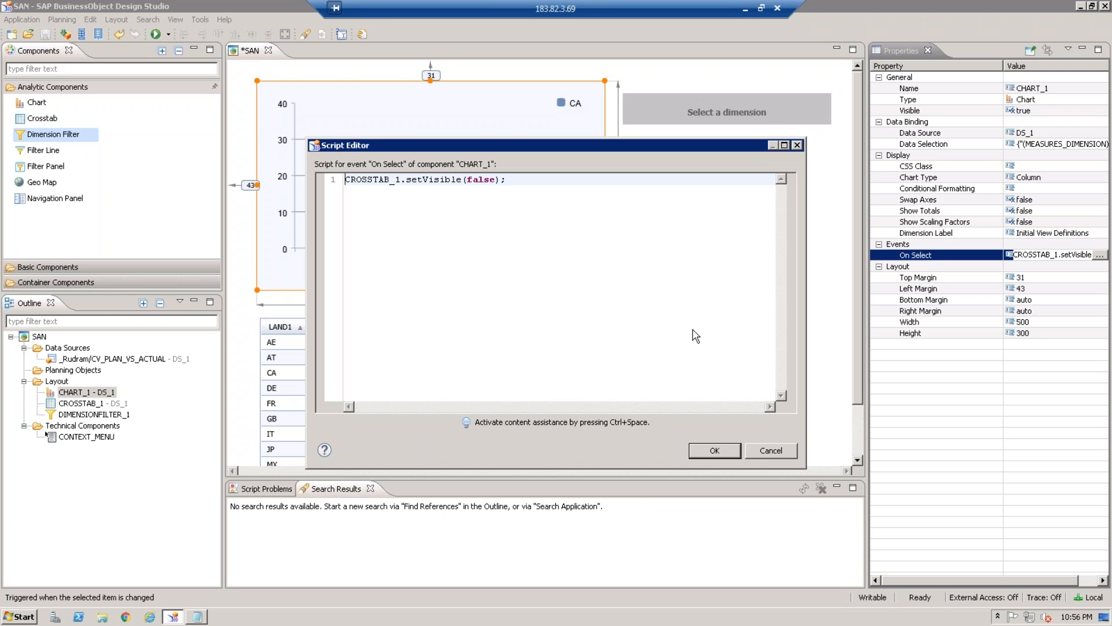
click(798, 145)
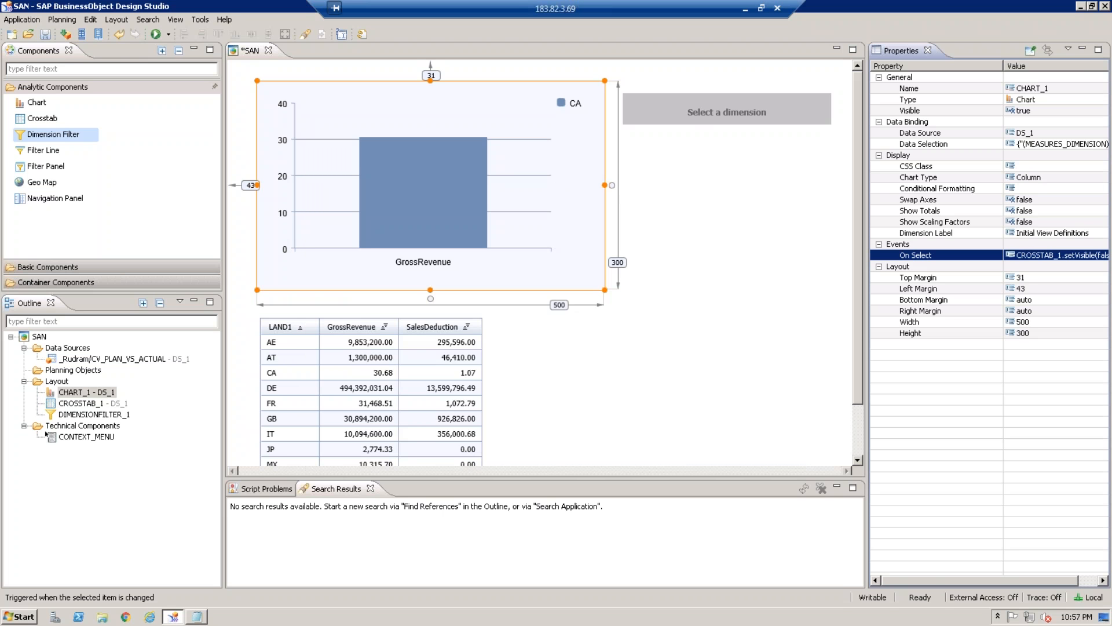
click(467, 355)
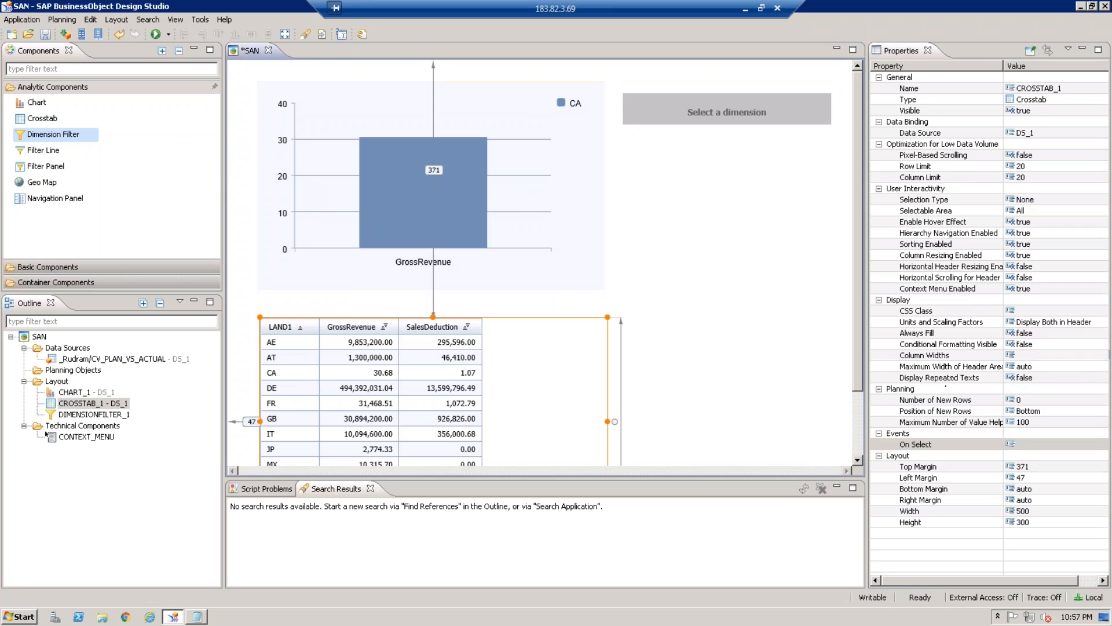
click(540, 187)
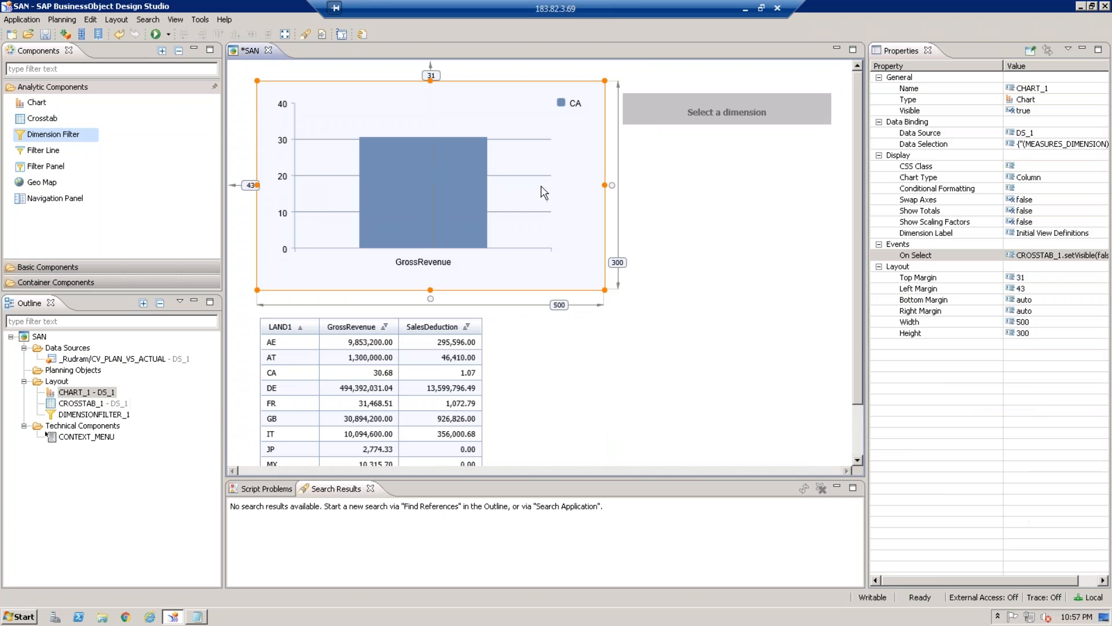
click(655, 110)
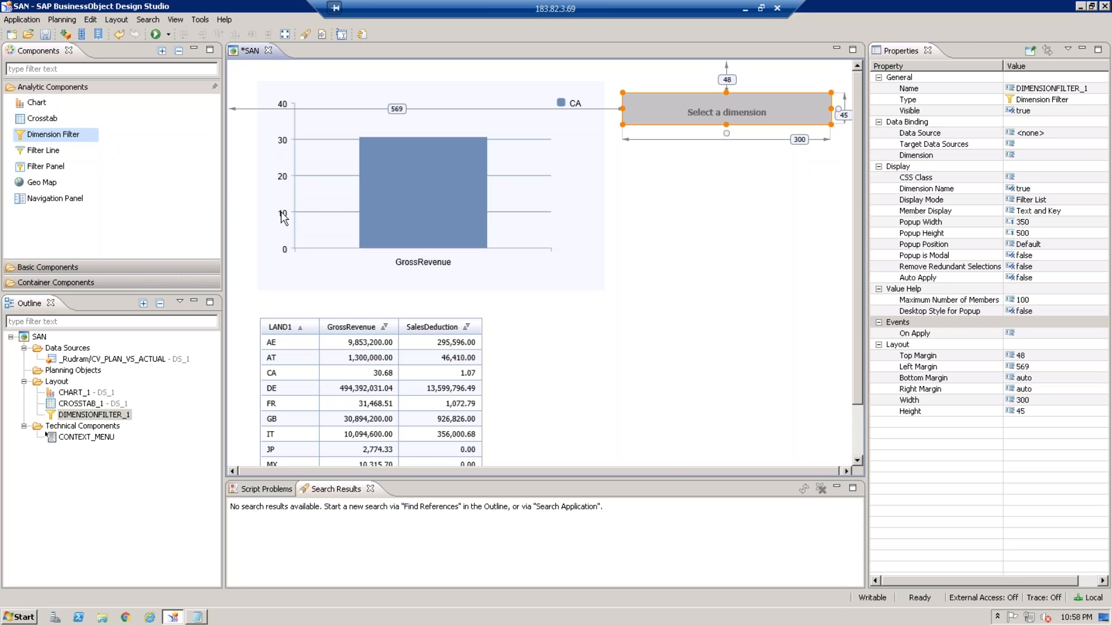
Examine the available basic components, from Button and Chart Type Picker to Text, and the container components.
click(118, 93)
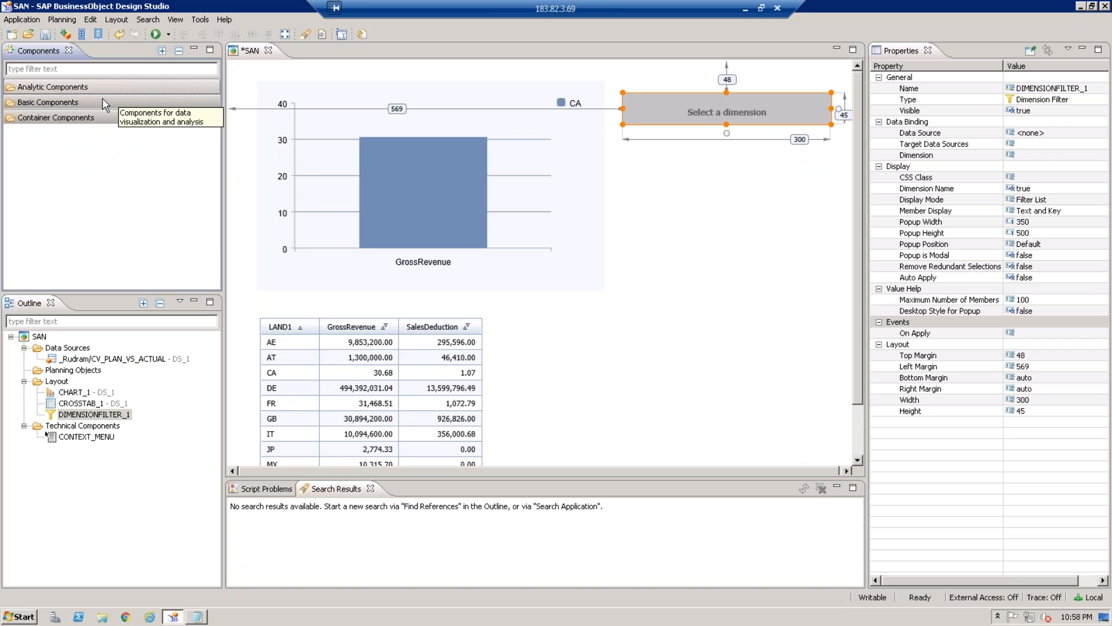
click(86, 106)
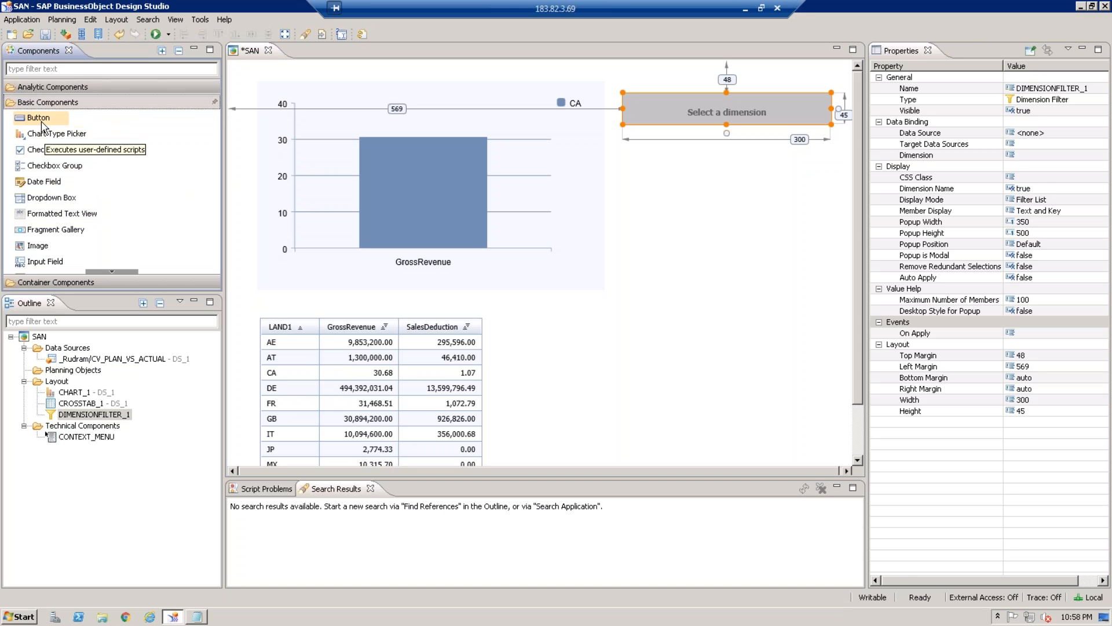
click(41, 122)
click(47, 138)
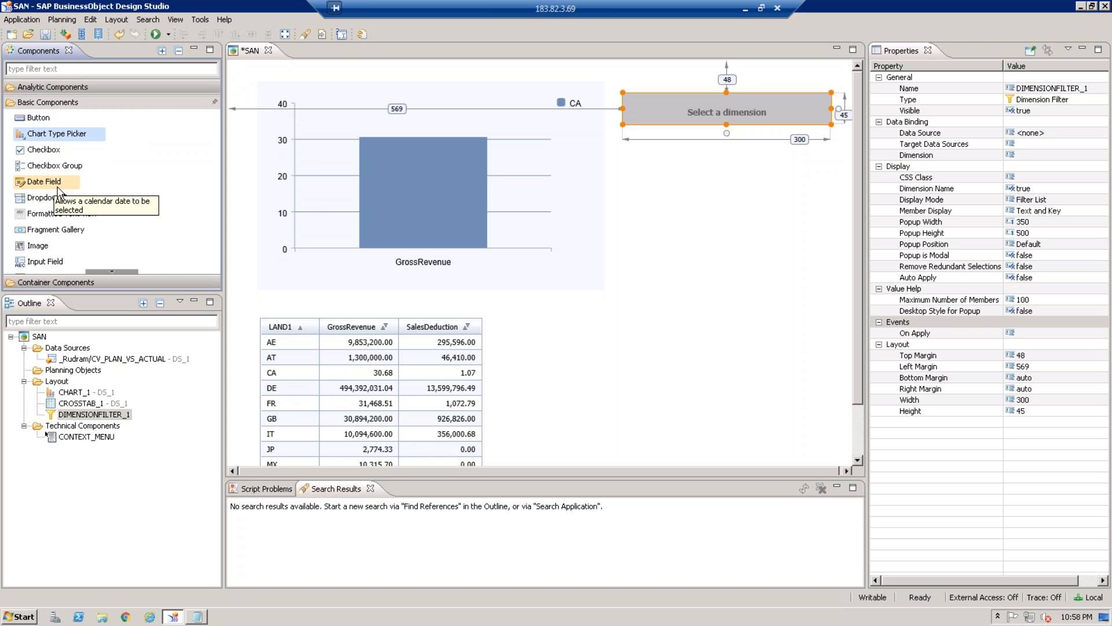
scroll(57, 188, down, 3)
scroll(57, 189, up, 3)
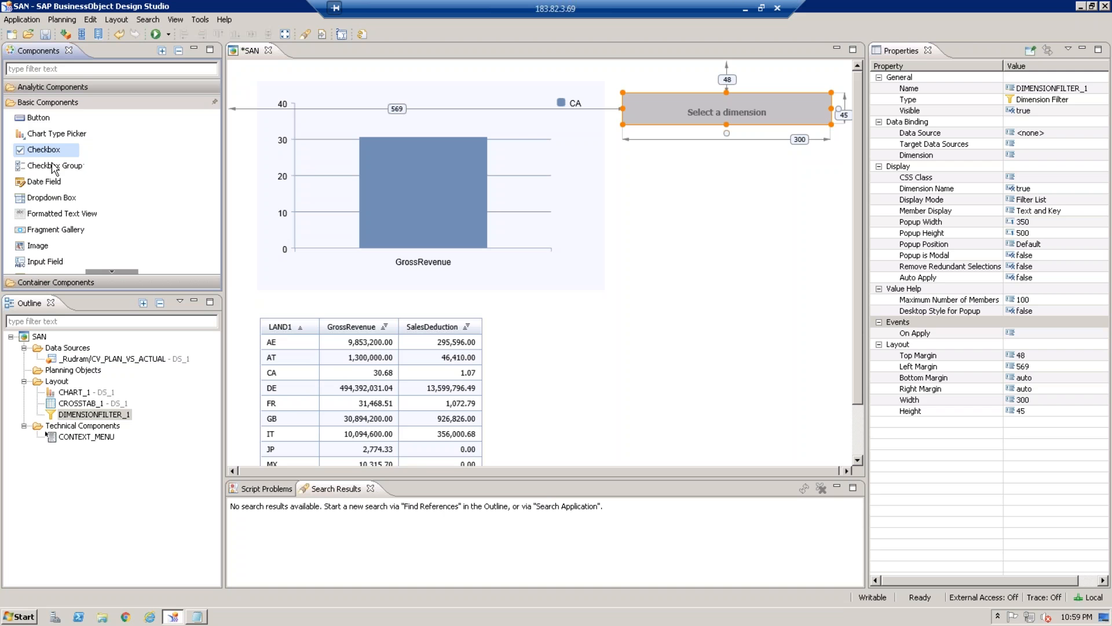
click(63, 166)
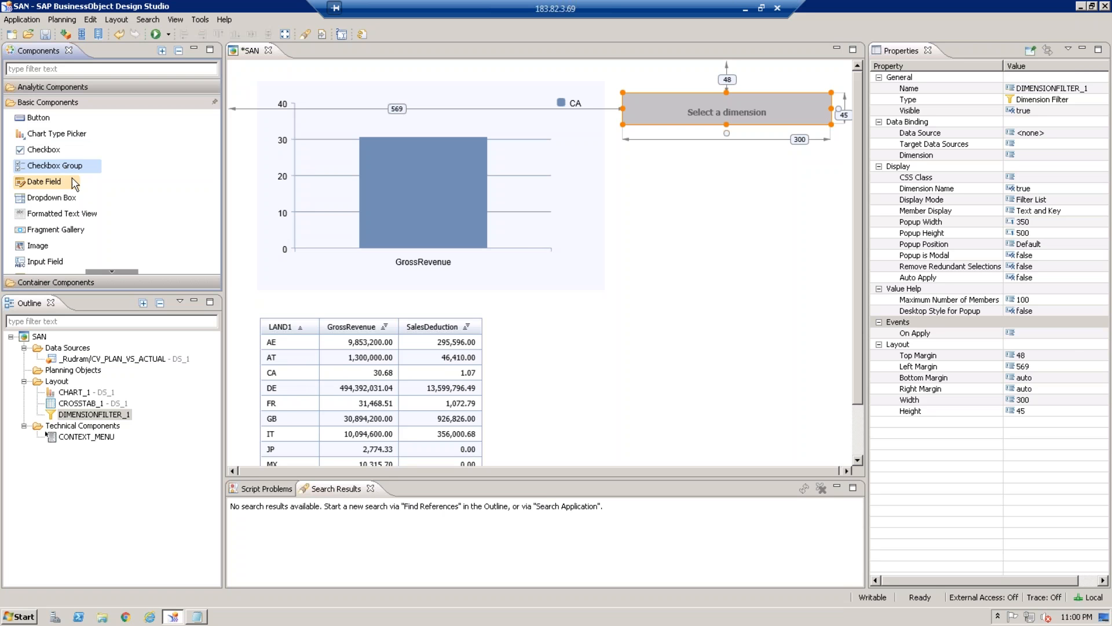
scroll(52, 187, down, 3)
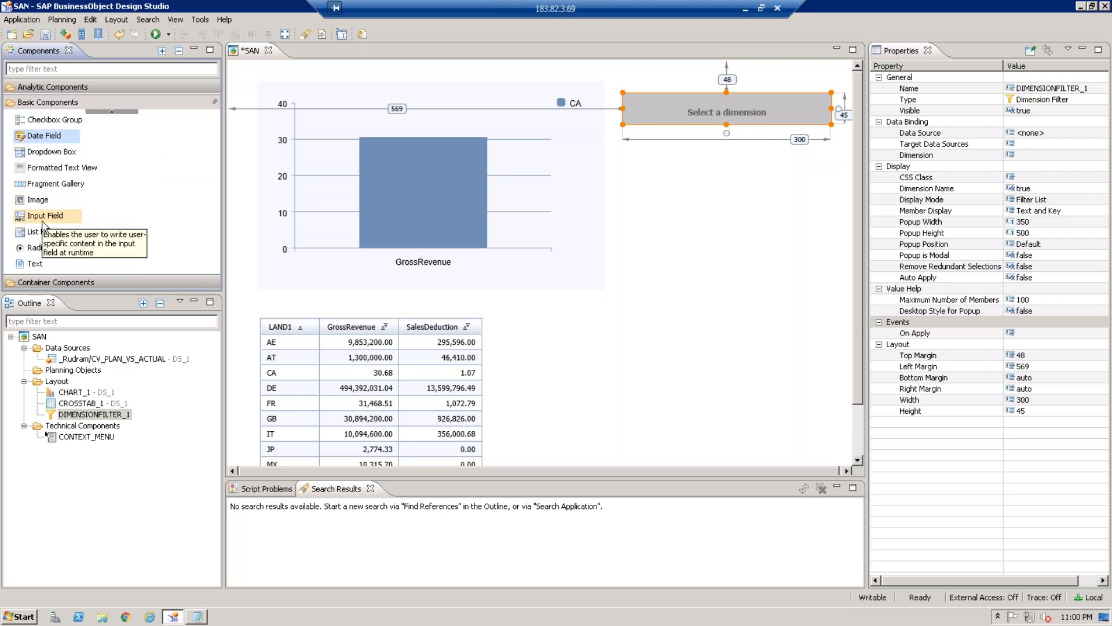
click(53, 248)
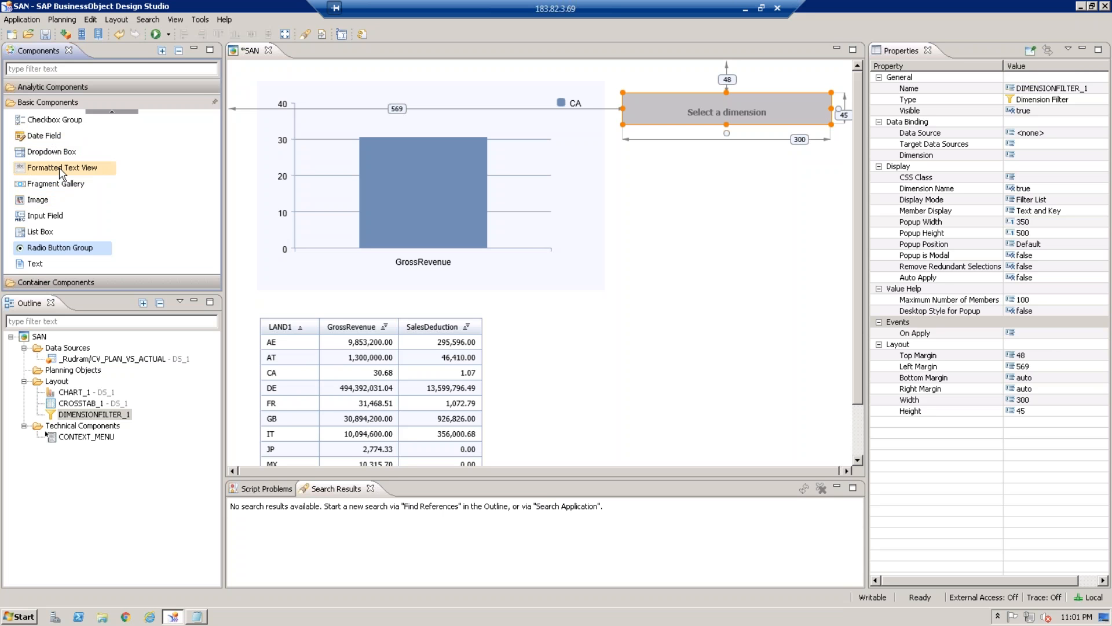
click(45, 203)
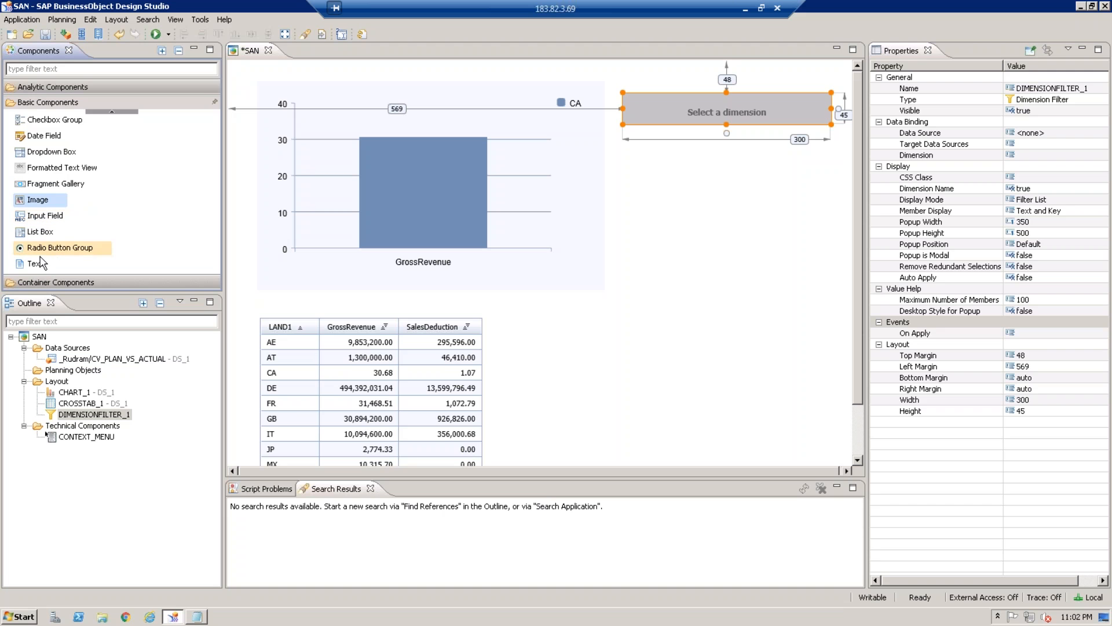
click(40, 267)
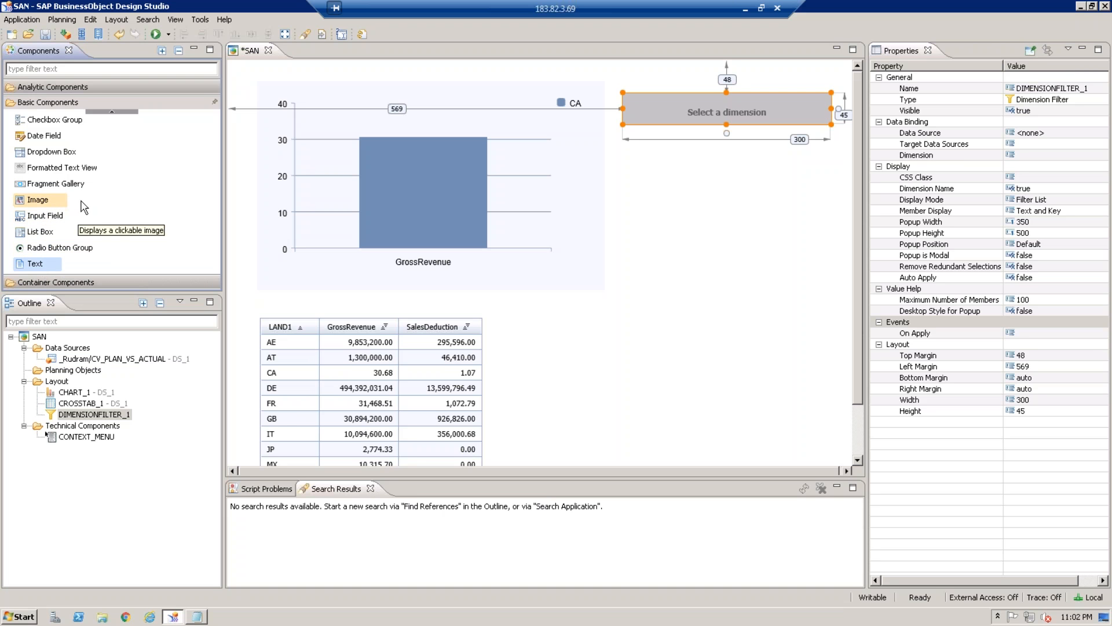
click(89, 108)
click(75, 116)
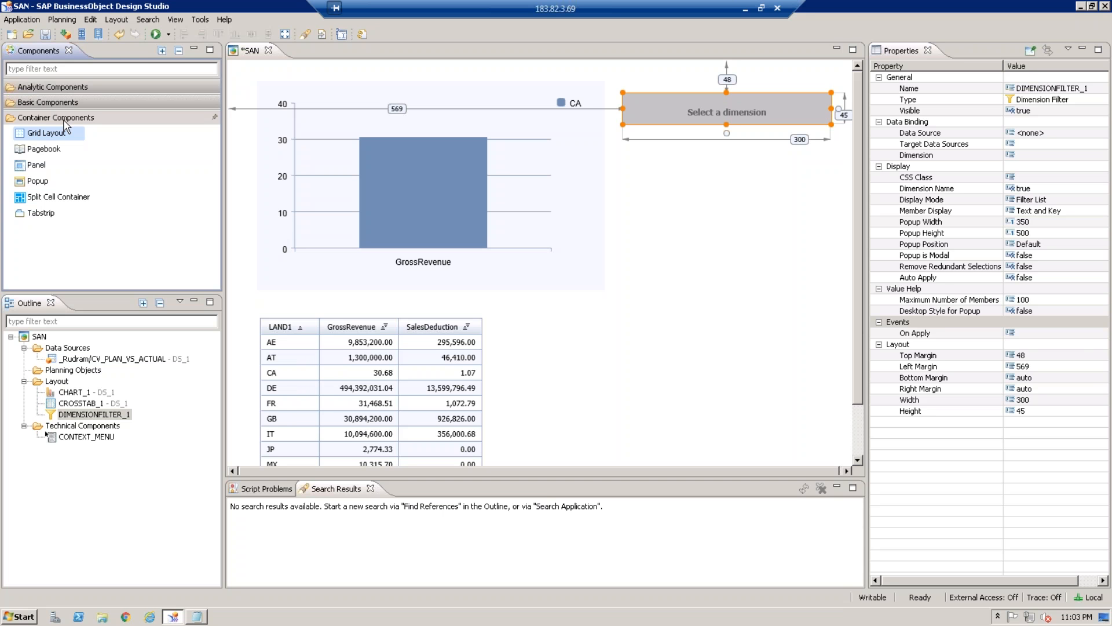
Save the SAN application and collapse the list of container components.
click(45, 35)
click(147, 120)
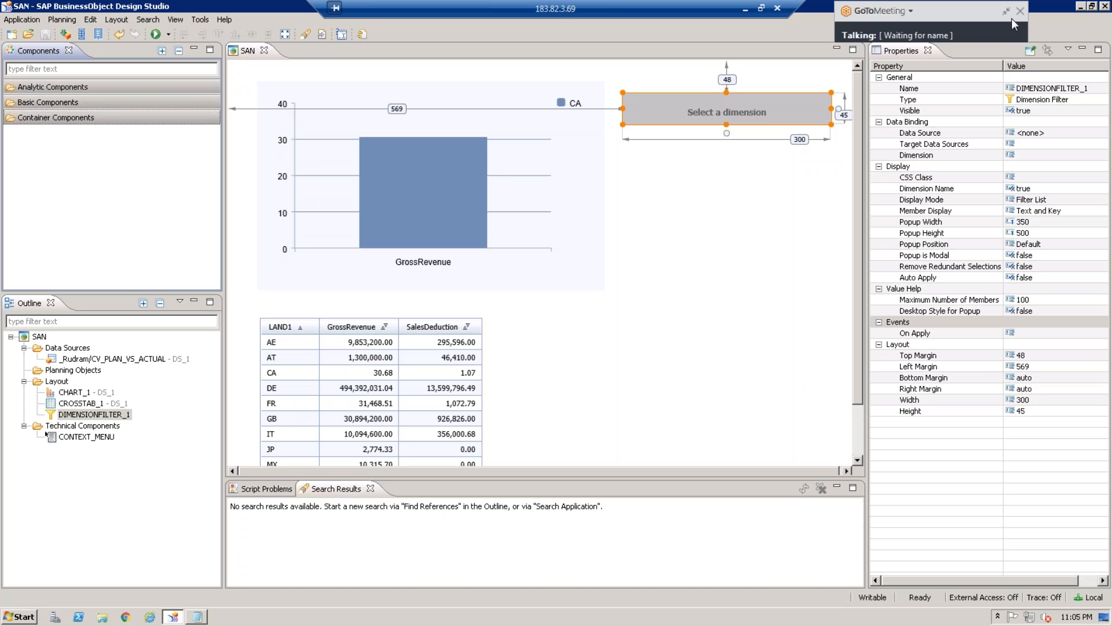
click(990, 374)
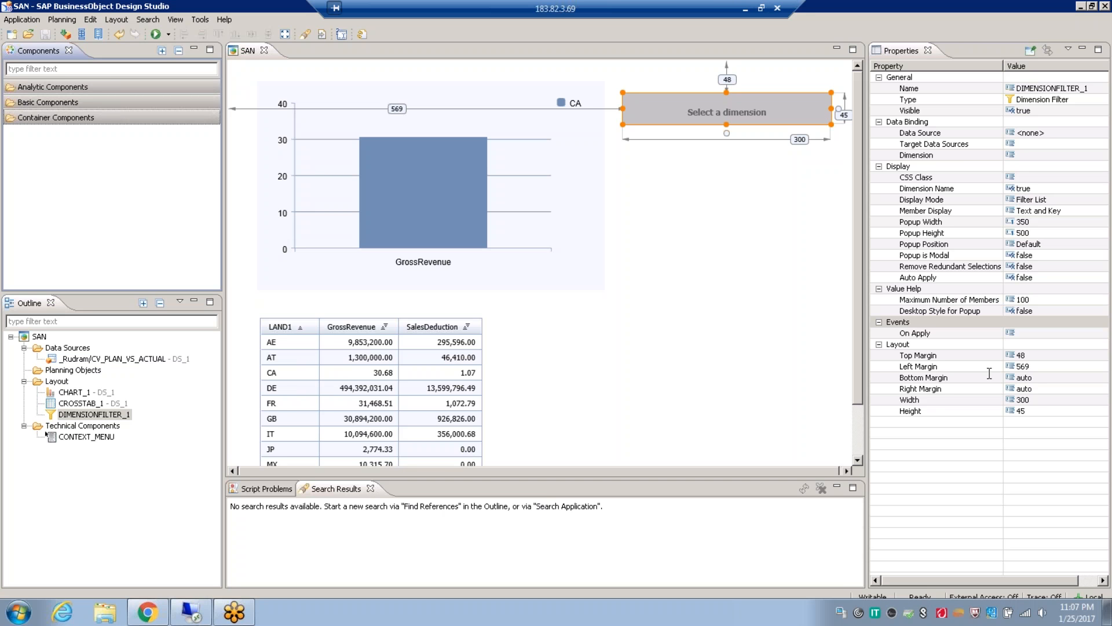